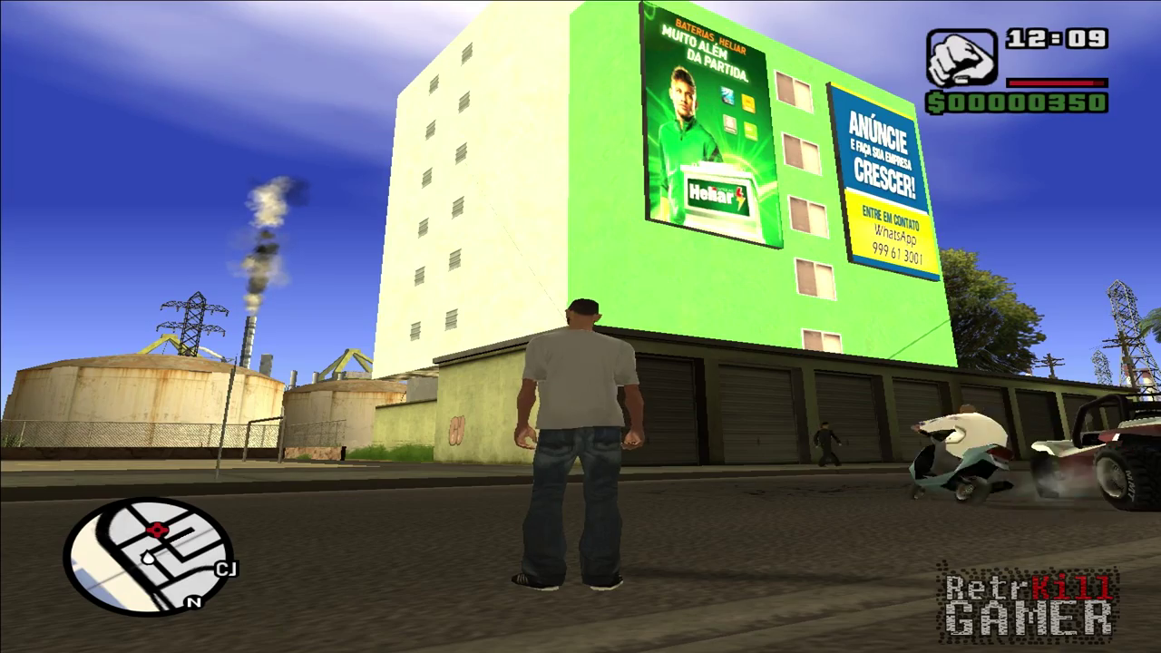
pyautogui.press('w')
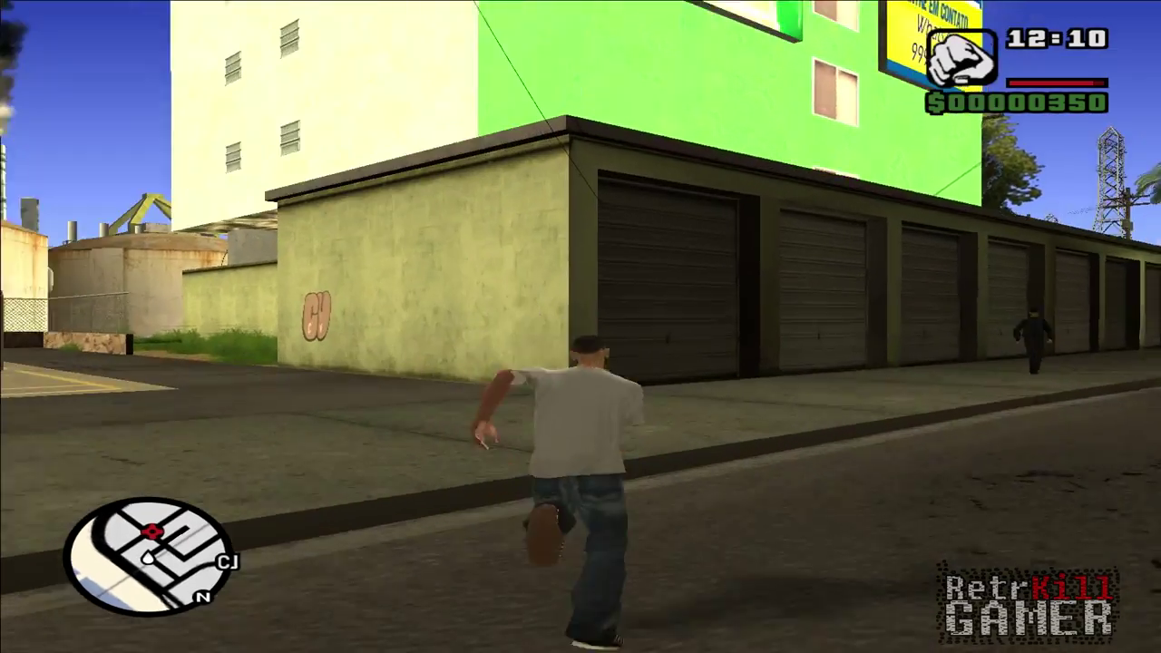
pyautogui.press('a')
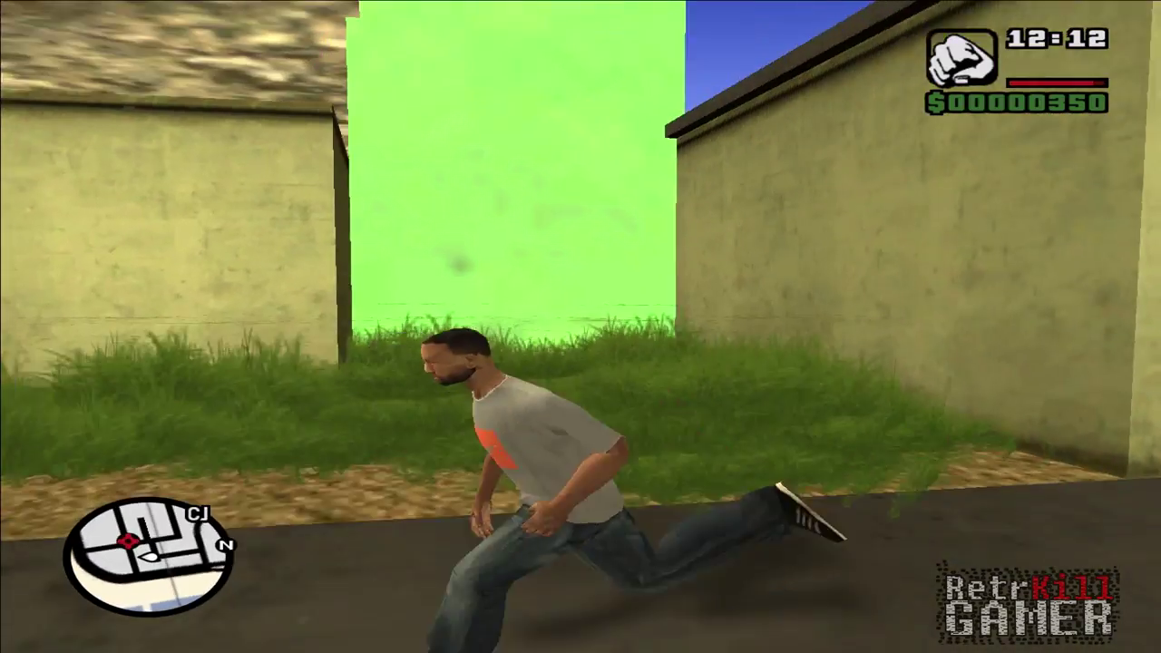
pyautogui.press('d')
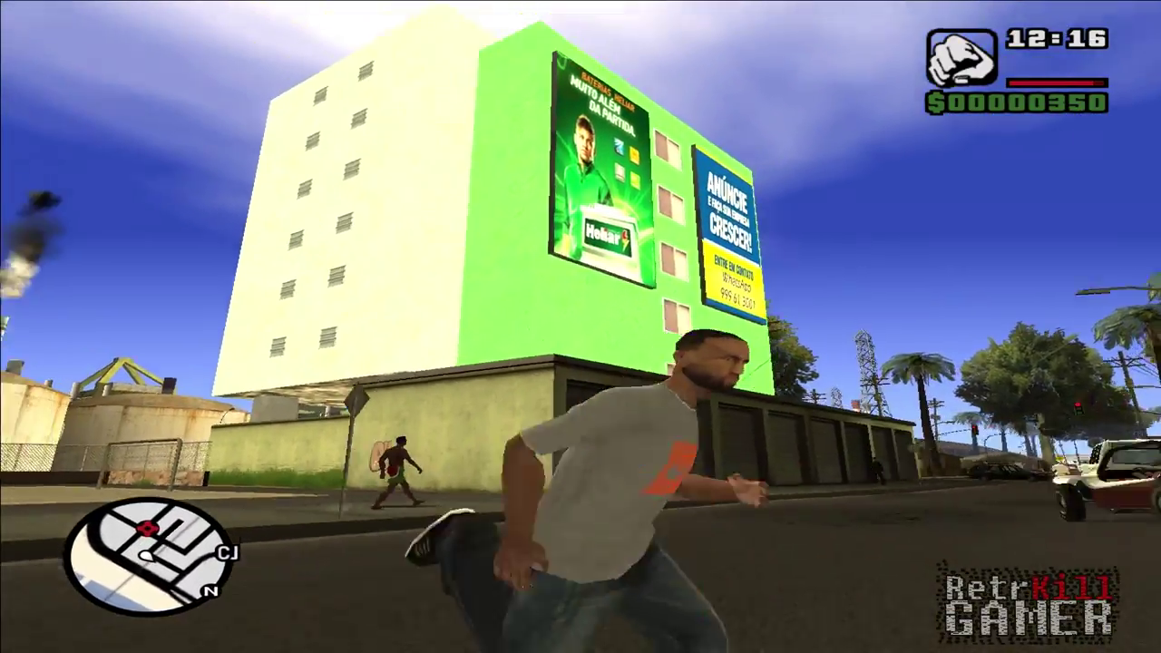
pyautogui.press('s')
pyautogui.press('w')
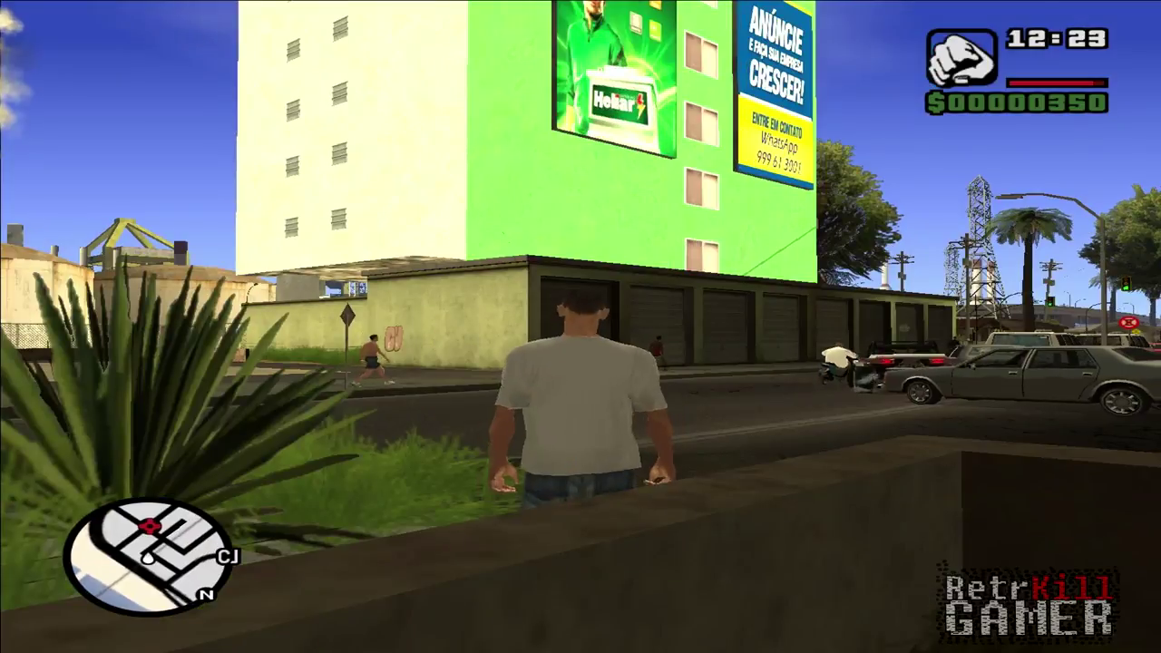
pyautogui.press('a')
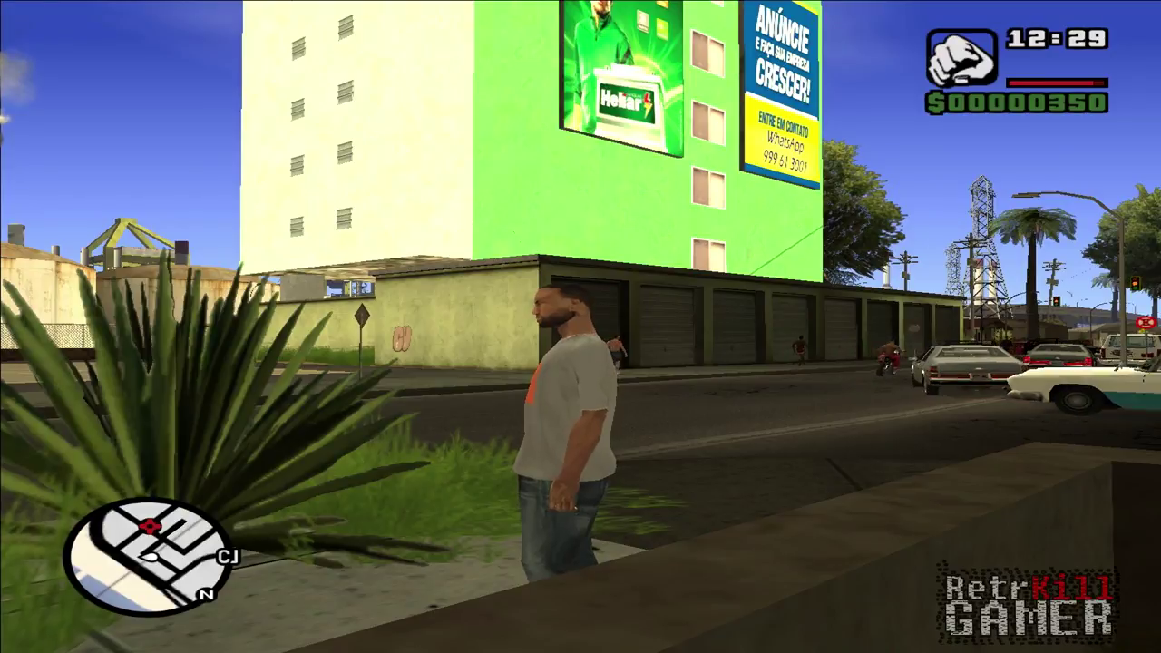
pyautogui.press('w')
# Set the in-game clock to 12:00
pyautogui.press('t')
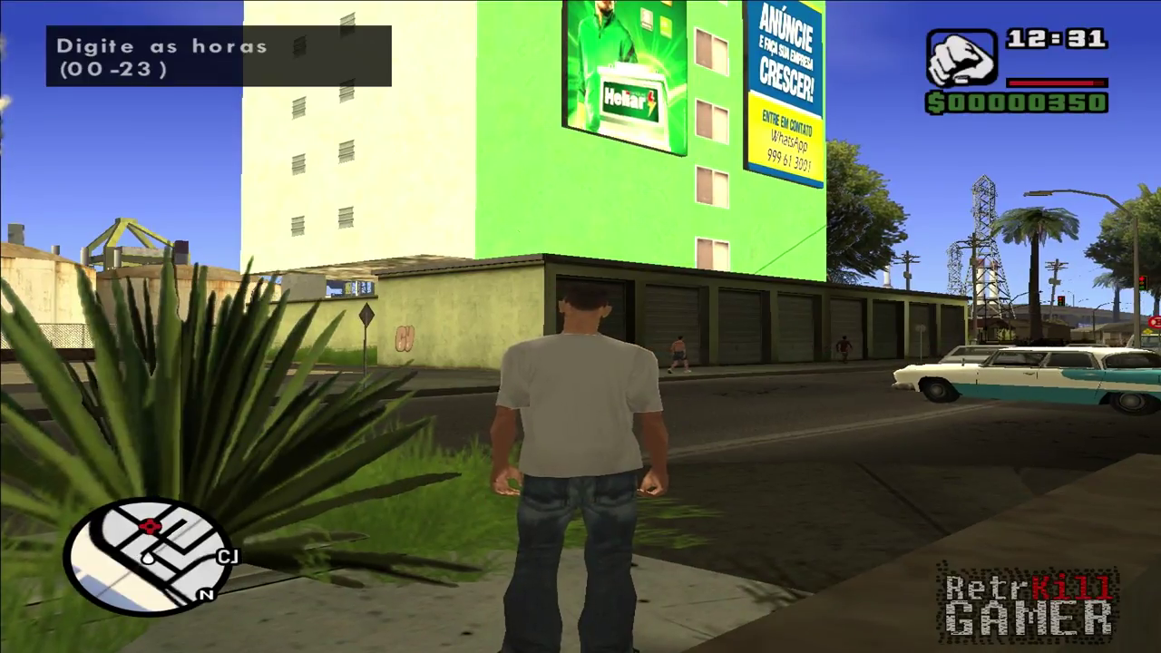
pyautogui.press('0')
pyautogui.press('0')
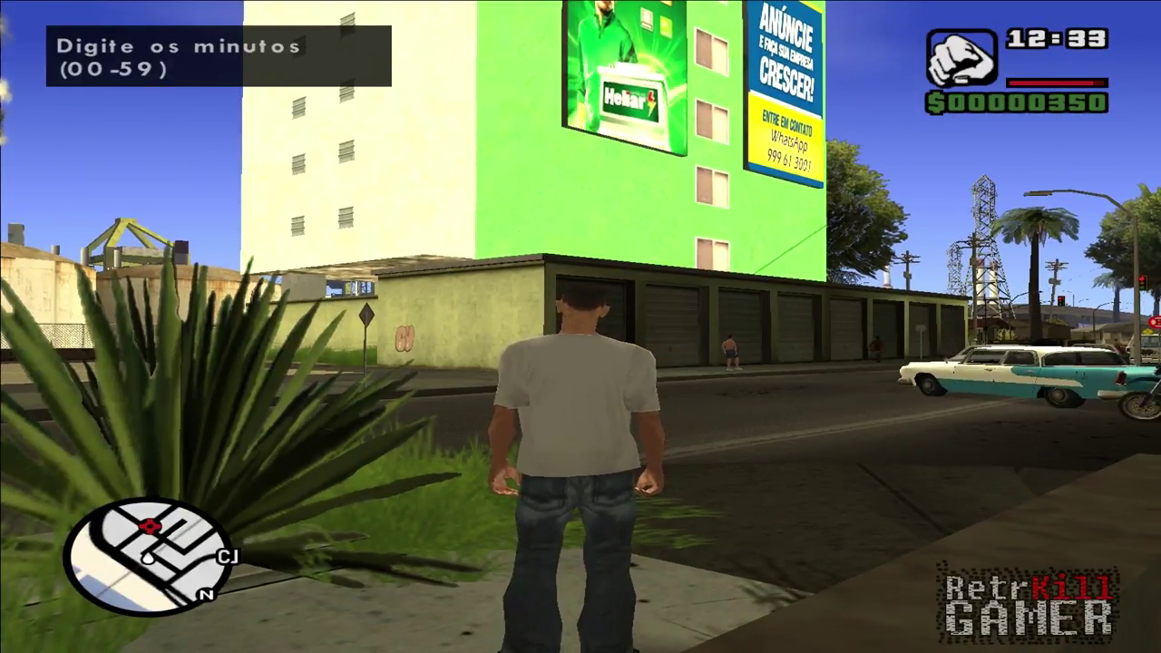
pyautogui.press('0')
pyautogui.press('0')
pyautogui.press('w')
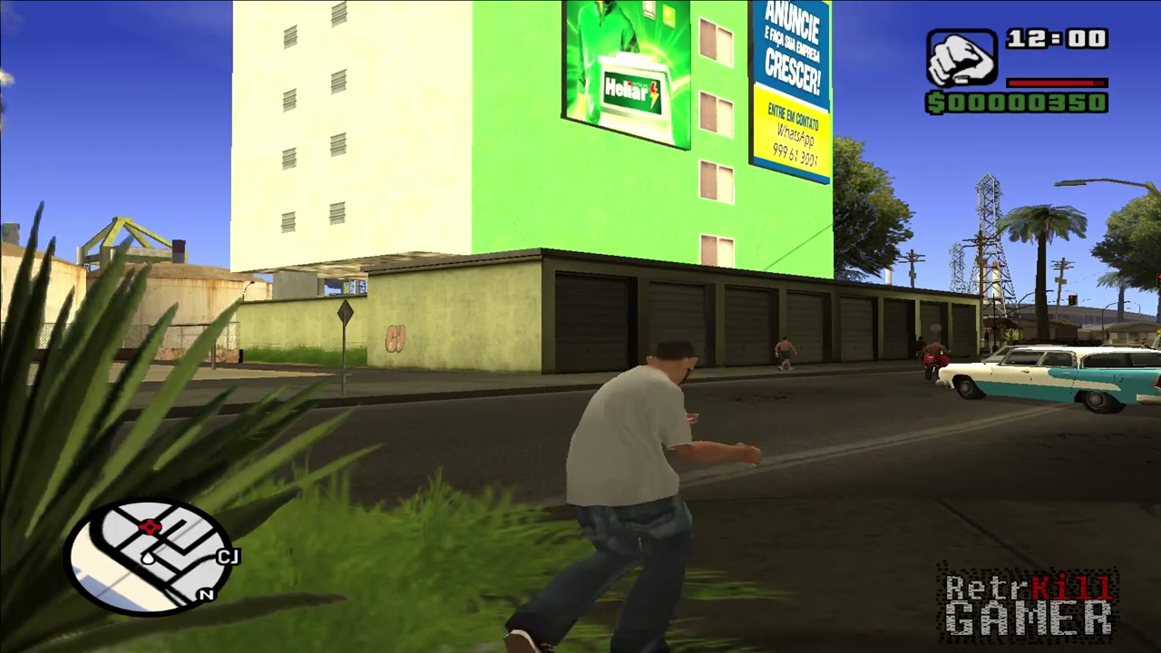
pyautogui.press('shift')
# Set the in-game clock to 00:00 to check the green building's lighting at night
pyautogui.press('t')
pyautogui.press('0')
pyautogui.press('0')
pyautogui.press('w')
pyautogui.press('0')
pyautogui.press('0')
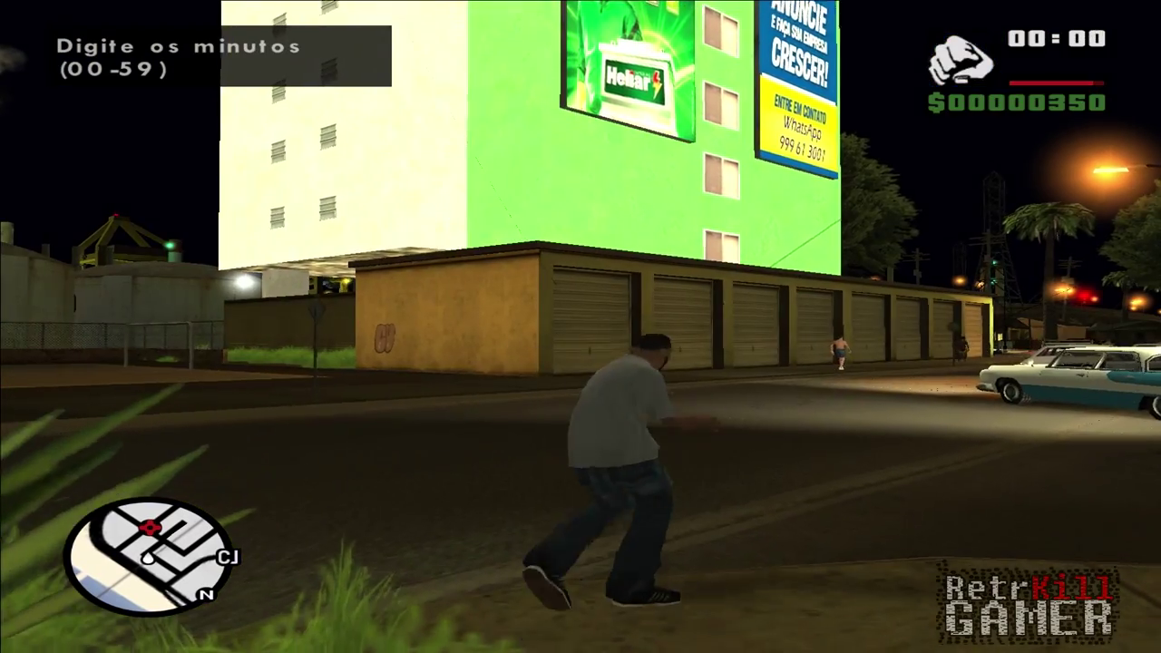
pyautogui.press('c')
pyautogui.press('s')
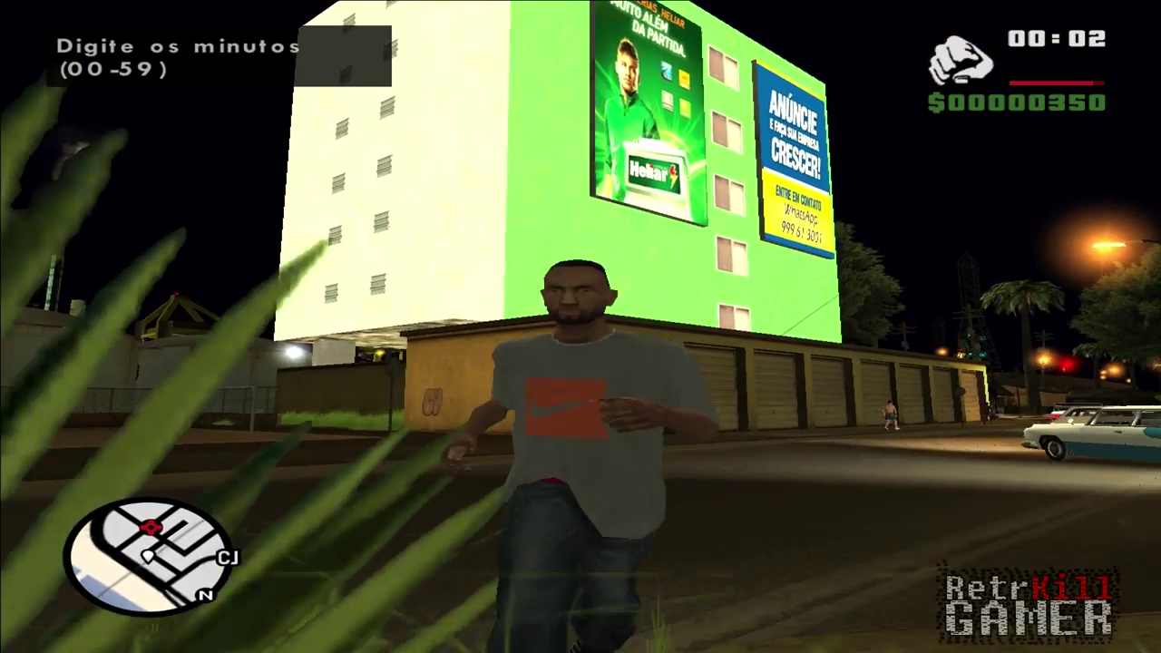
# Switch to ZModeler with las2jmscum12.dff and frame the whole building in the Perspective view
pyautogui.write('12.dff')
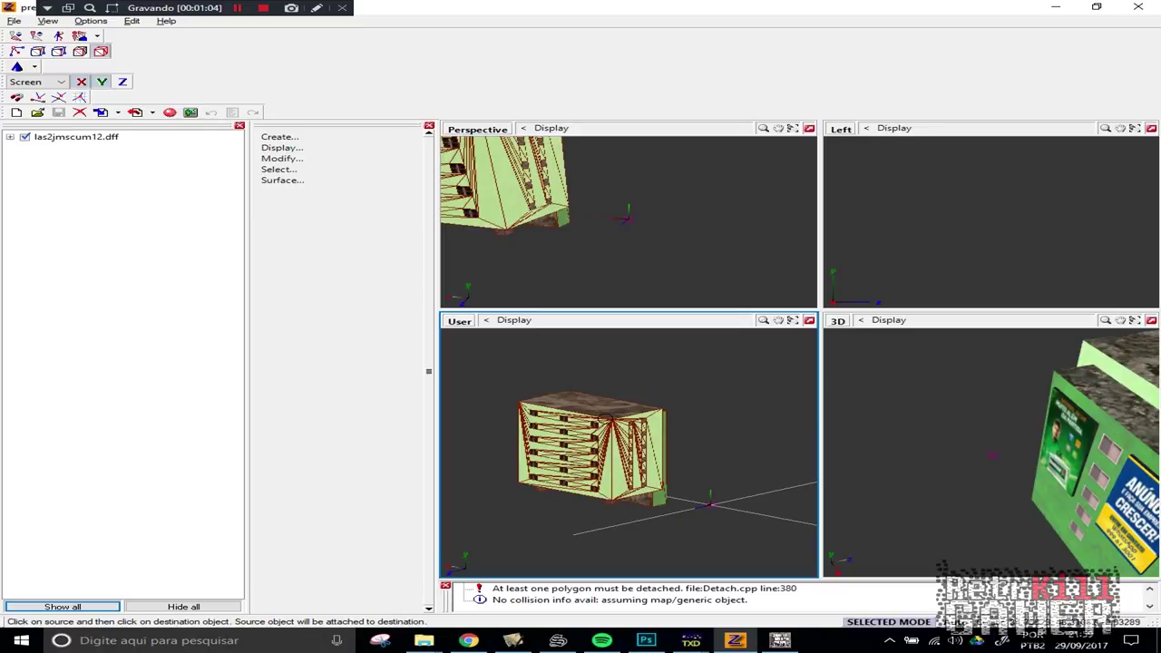
pyautogui.scroll(-1, 563, 358)
pyautogui.moveTo(549, 212); pyautogui.dragTo(669, 254, button='middle')
pyautogui.scroll(-2, 575, 269)
pyautogui.scroll(-1, 645, 220)
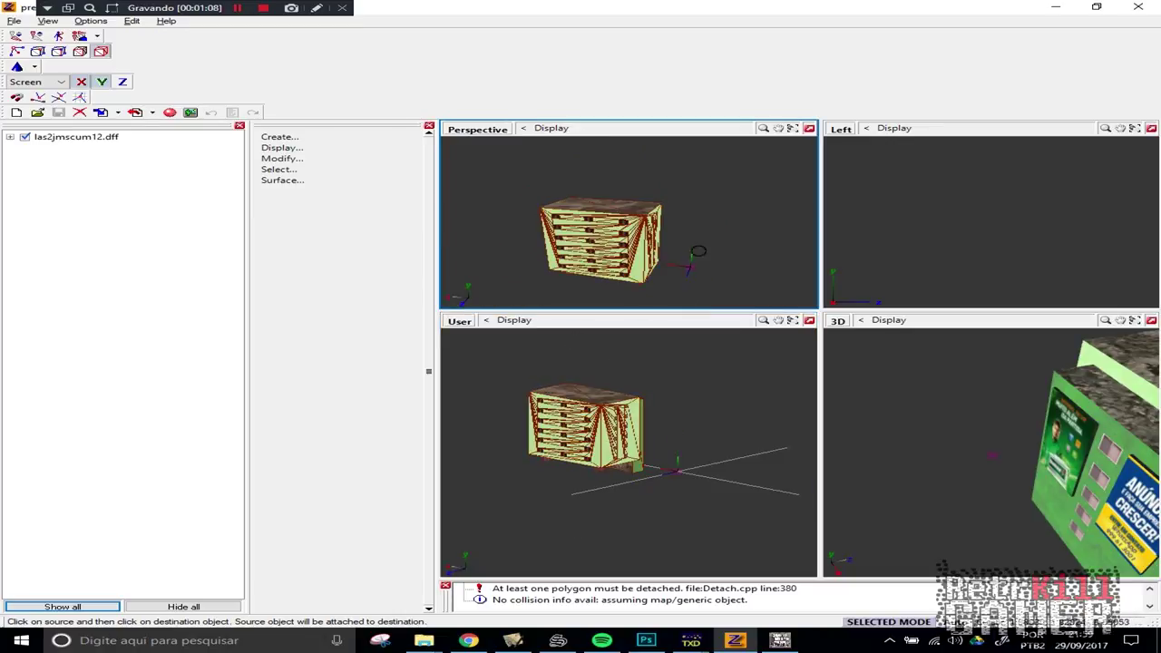
# Expand las2jmscum12.dff and show the first las2jmscum12 mesh for a check, hiding it again
pyautogui.click(279, 169)
pyautogui.click(9, 136)
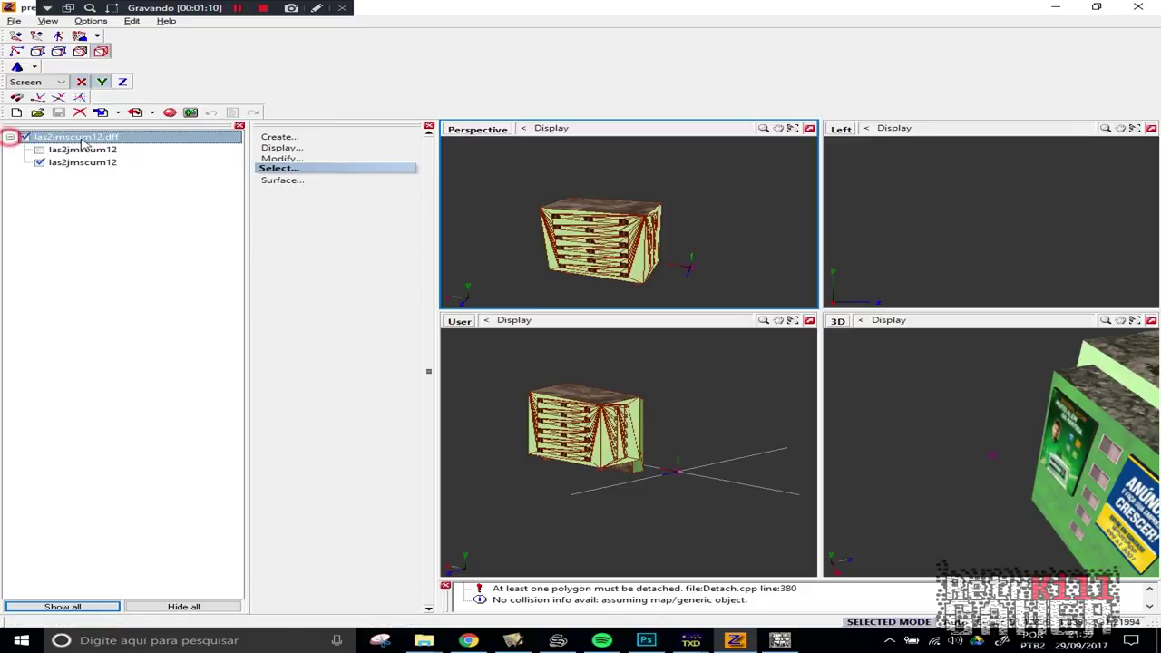
pyautogui.click(39, 149)
pyautogui.click(629, 440)
pyautogui.click(50, 150)
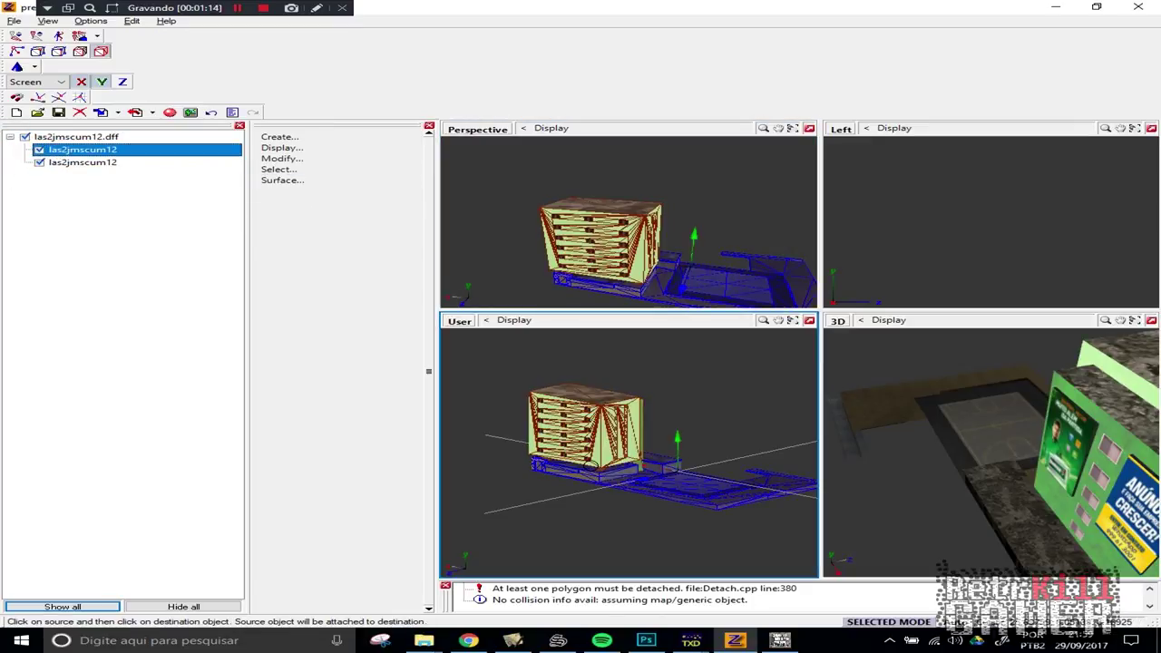
pyautogui.click(39, 148)
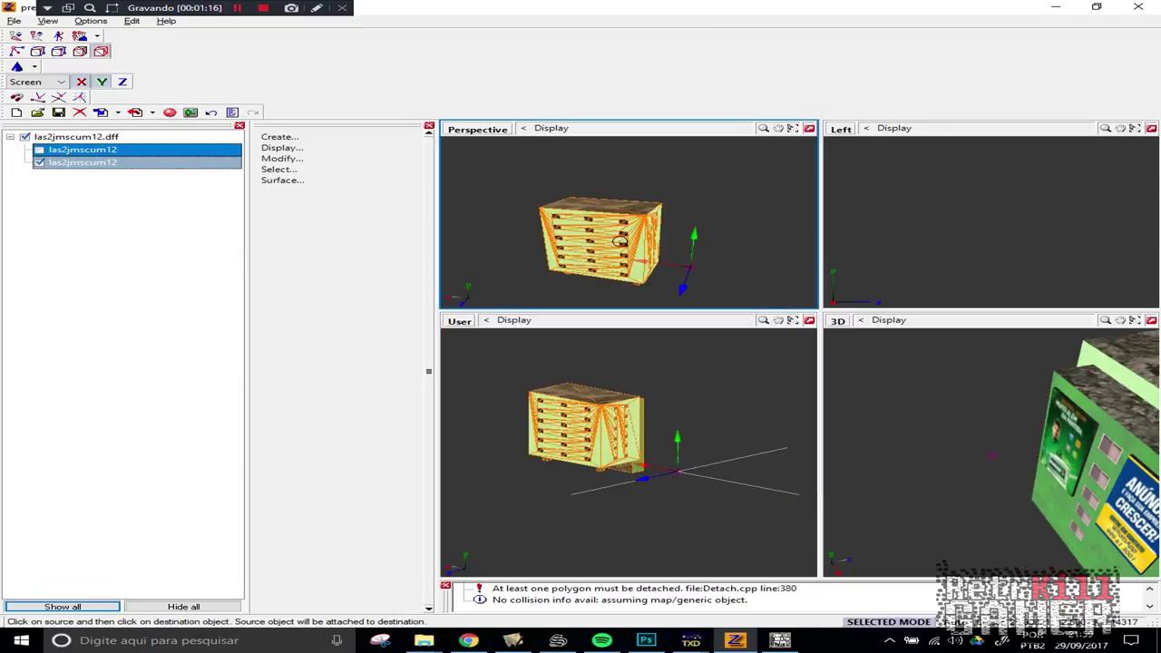
# Examine the billboard façade and the windowed side of the building in the User view
pyautogui.keyDown('alt'); pyautogui.moveTo(657, 526); pyautogui.dragTo(498, 527); pyautogui.keyUp('alt')
pyautogui.scroll(2, 669, 427)
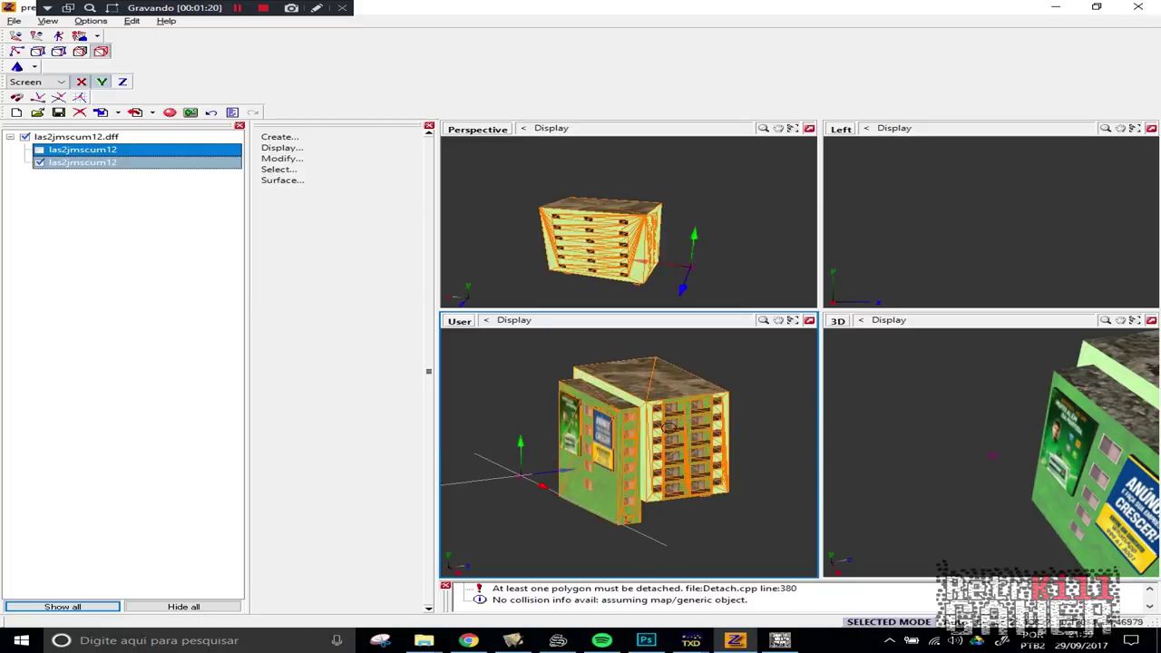
pyautogui.scroll(3, 669, 427)
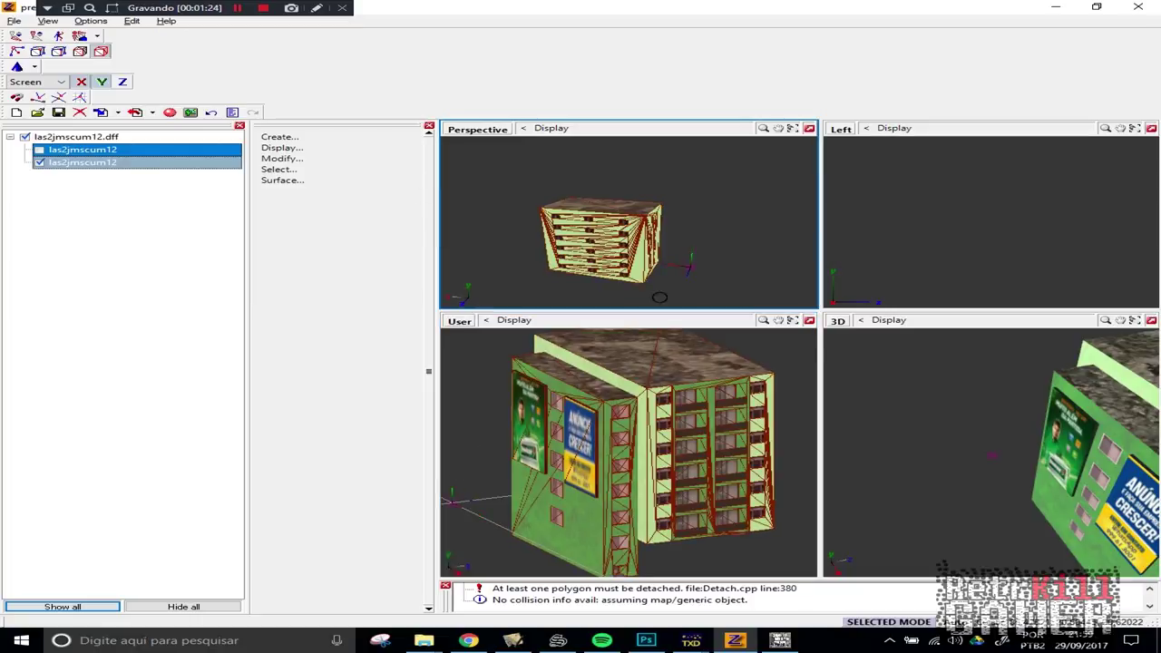
pyautogui.click(487, 262)
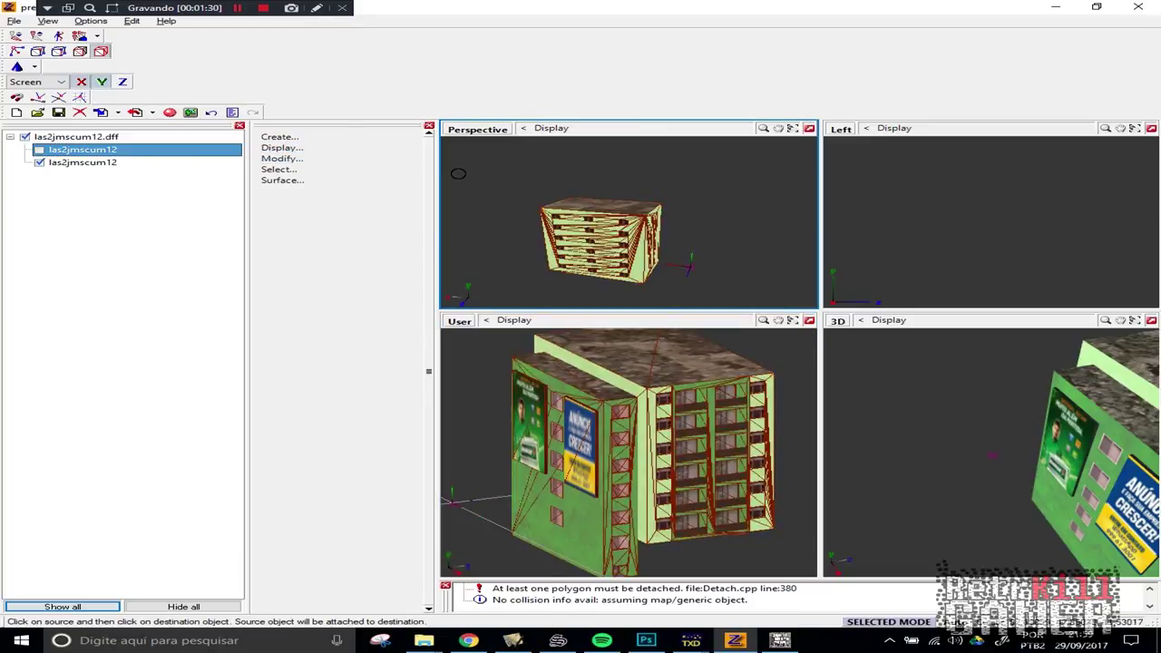
pyautogui.scroll(-2, 563, 417)
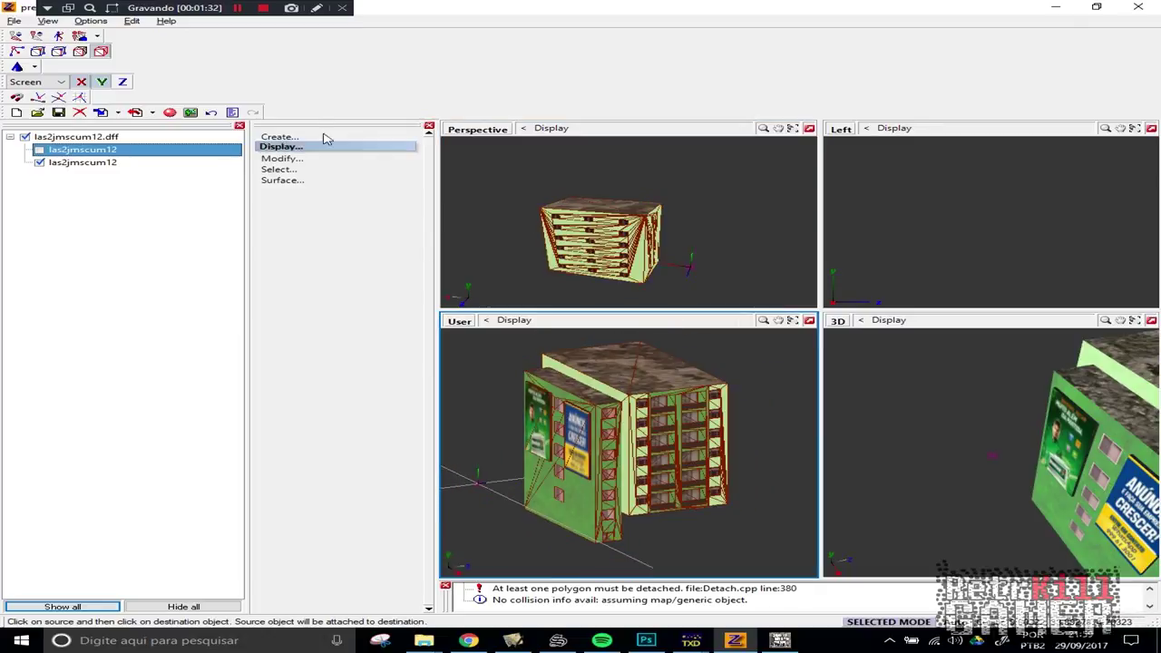
# Activate the Directional light creation tool and show its colour option
pyautogui.click(288, 136)
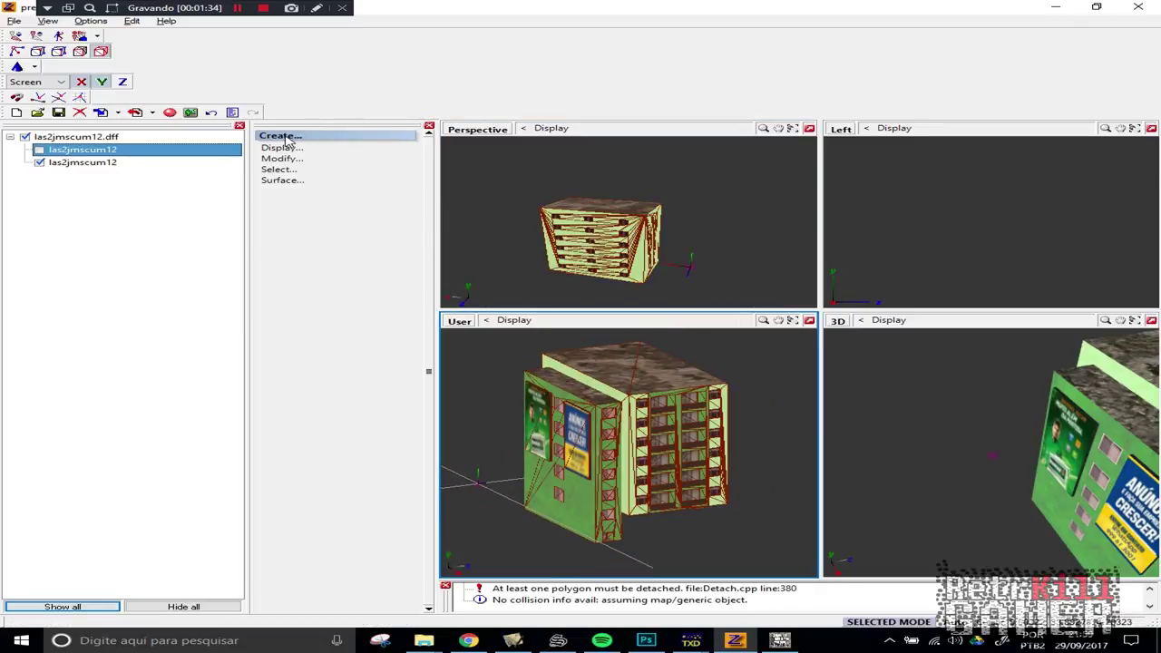
pyautogui.click(284, 138)
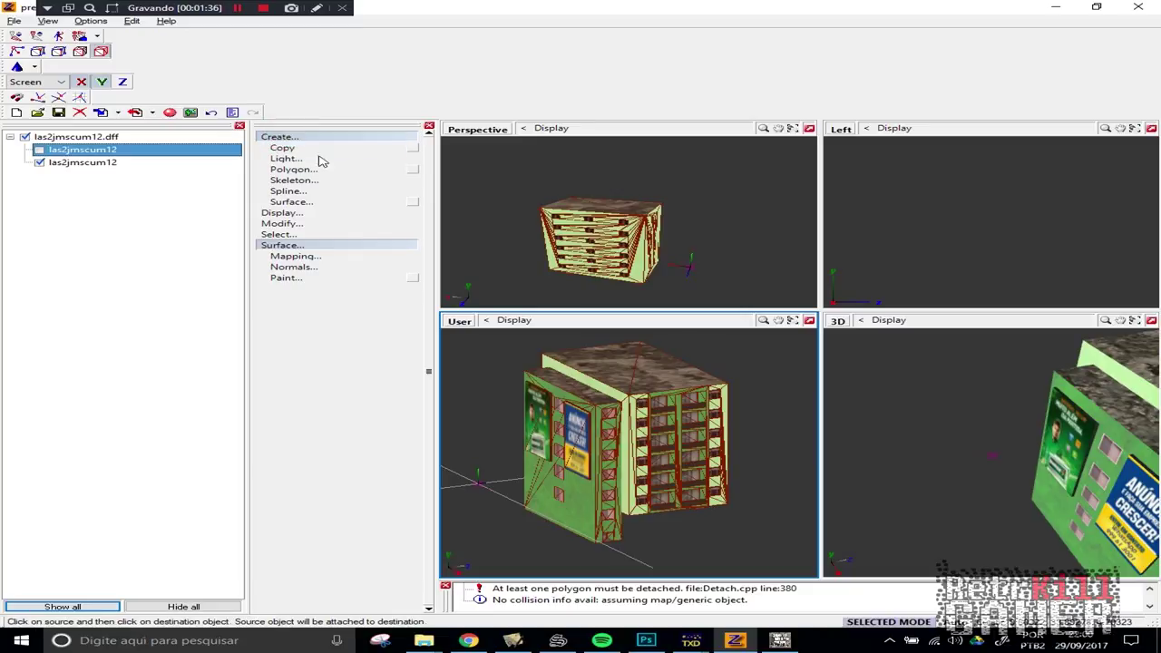
pyautogui.click(295, 160)
pyautogui.click(300, 170)
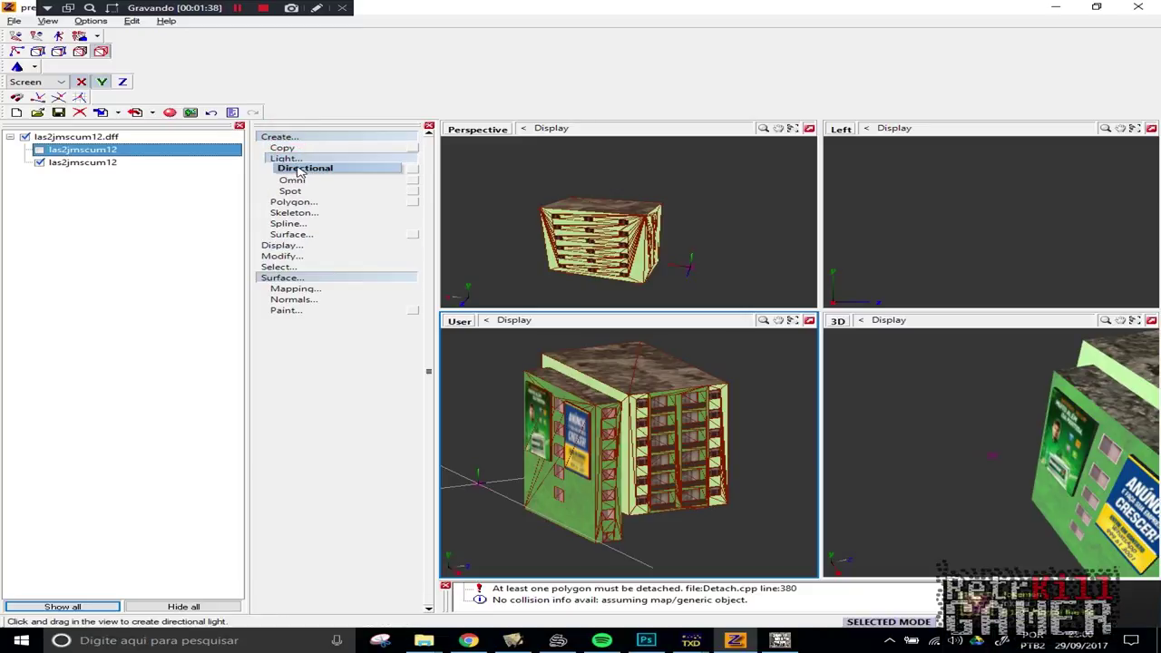
pyautogui.click(291, 180)
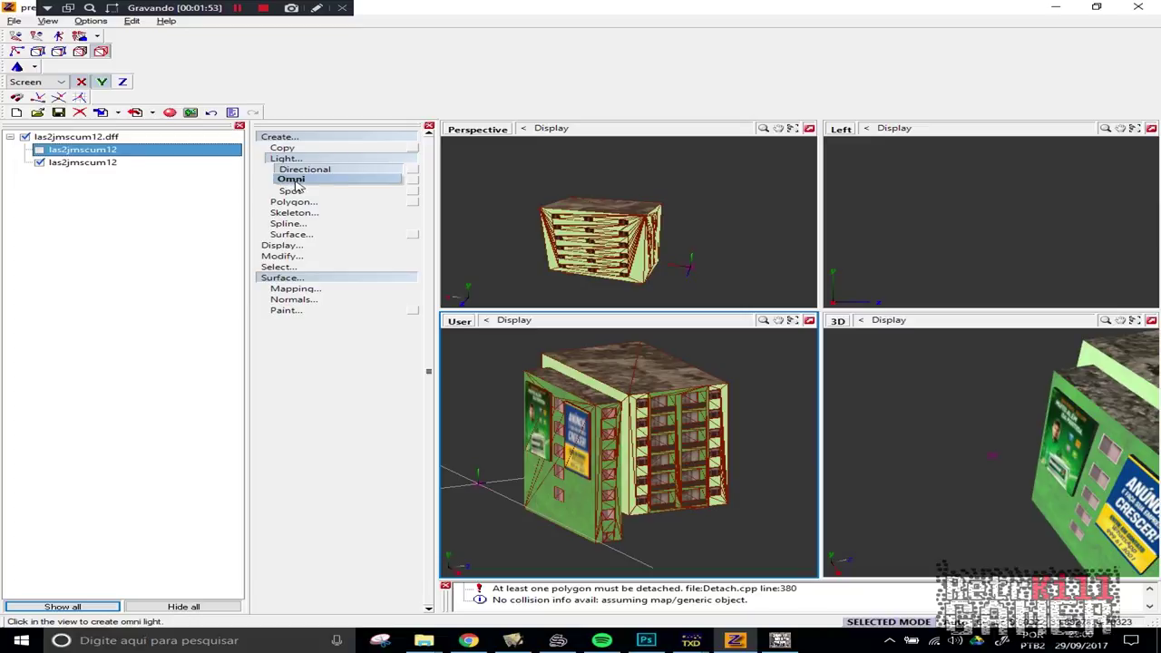
pyautogui.click(388, 170)
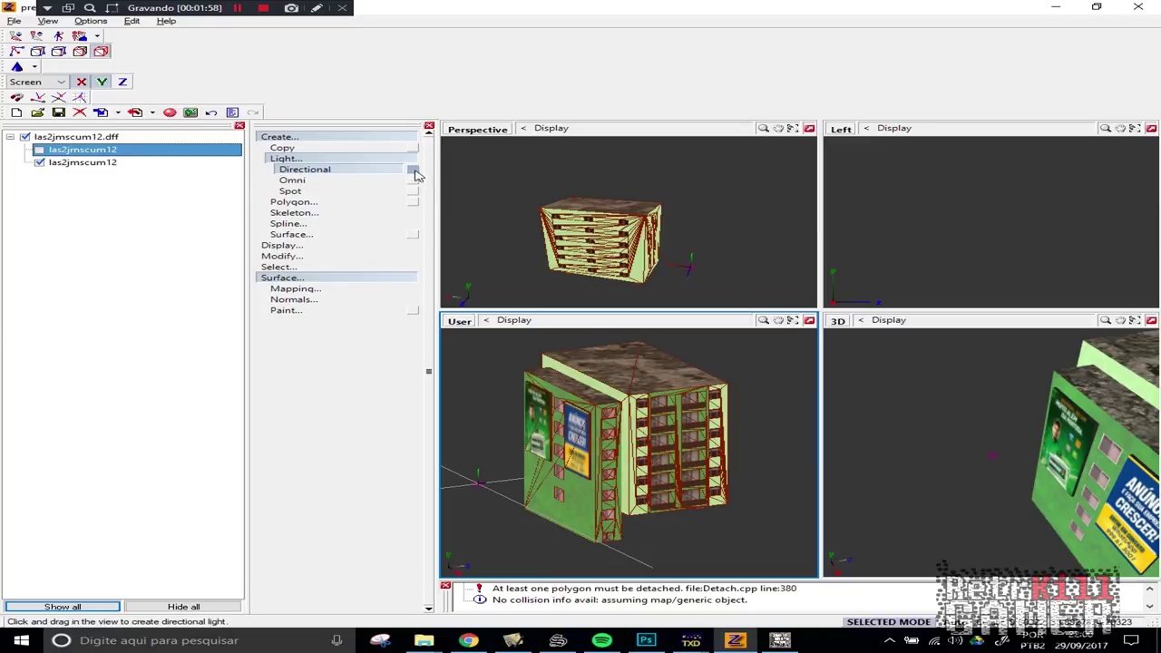
pyautogui.click(412, 170)
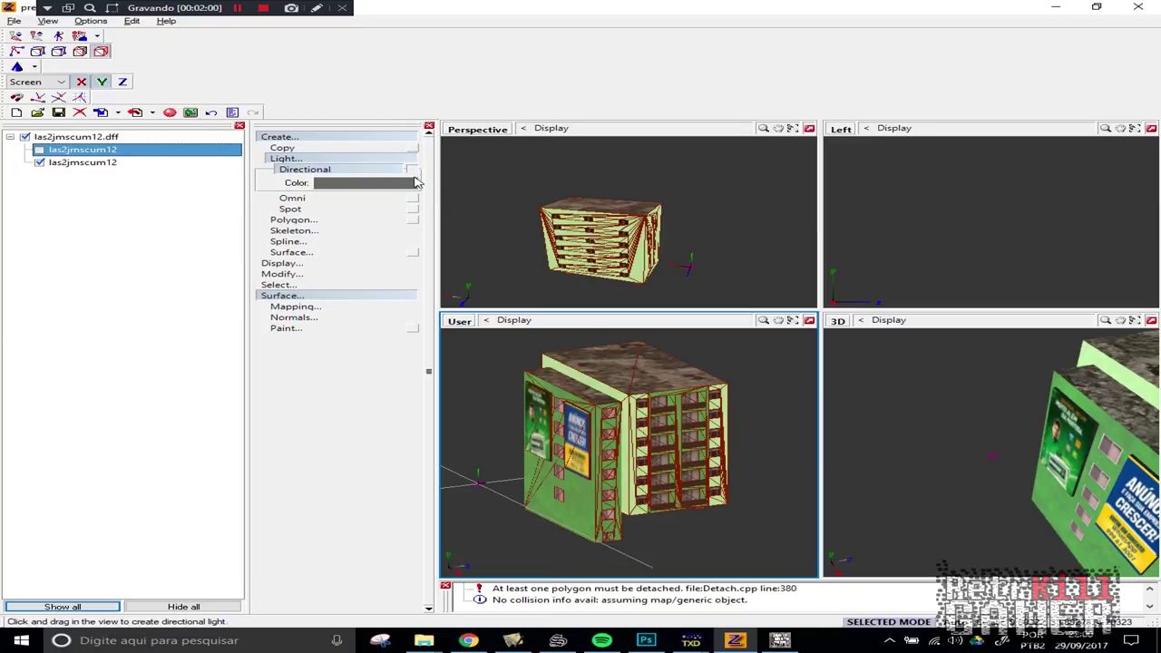
# Accept grey with hue 160, saturation 0 and luminance 100 as the directional light's colour
pyautogui.click(382, 186)
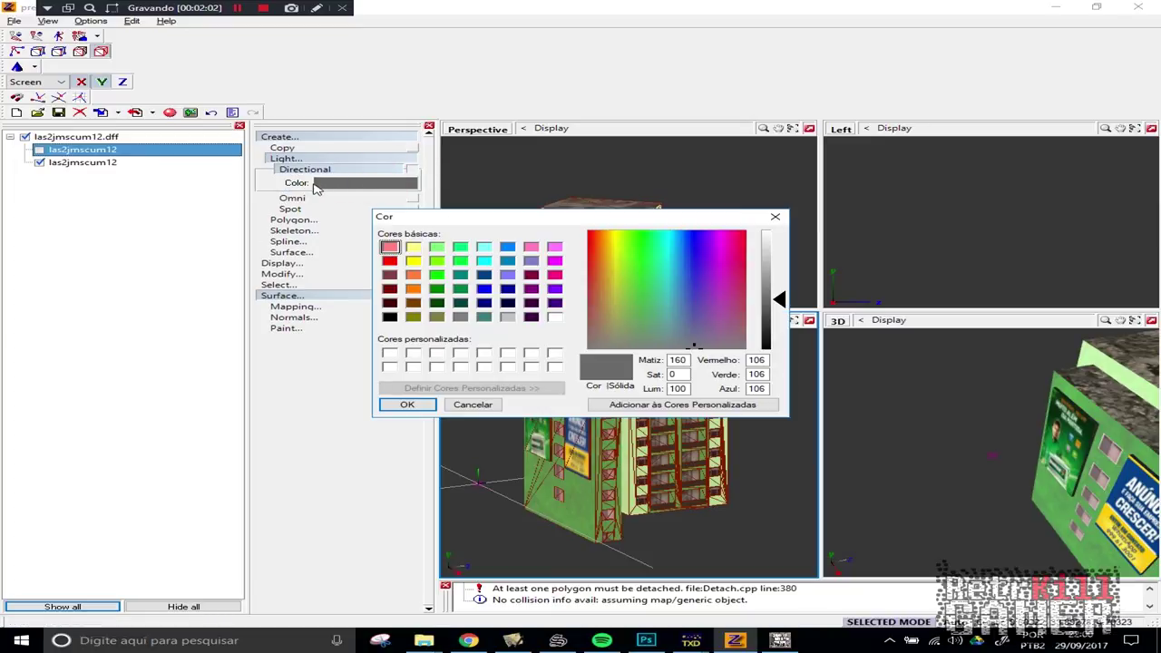
pyautogui.click(688, 361)
pyautogui.click(676, 376)
pyautogui.press('Tab')
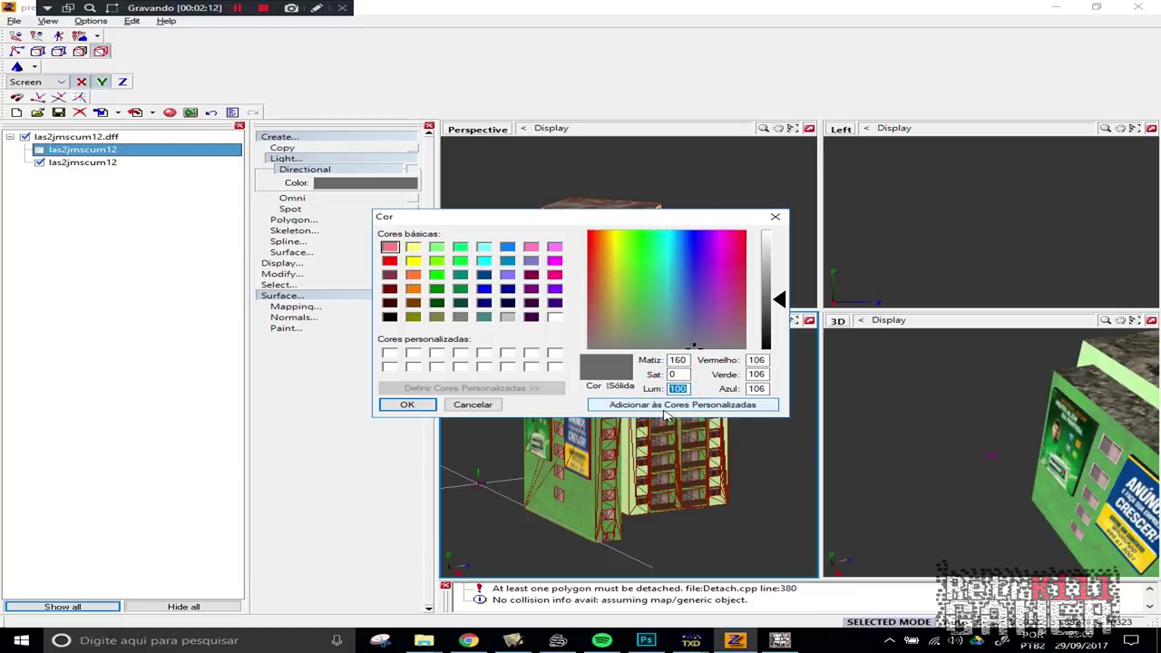
pyautogui.click(407, 406)
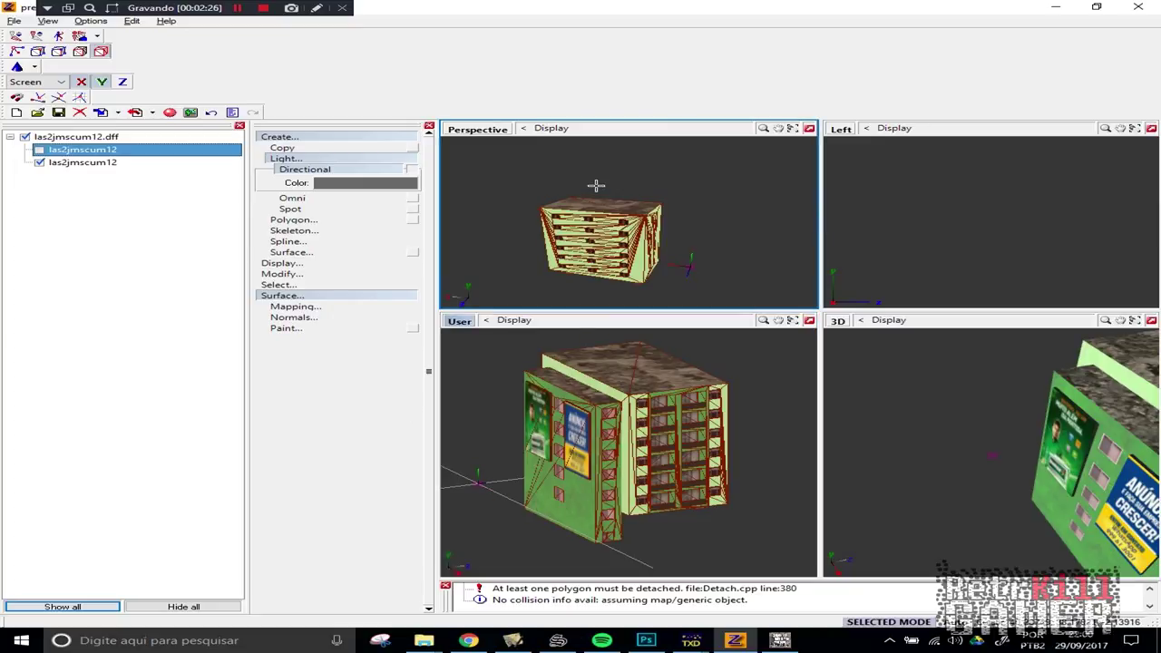
# Examine the building from several sides and turn the Perspective view so the billboard façade faces forward
pyautogui.scroll(-2, 594, 203)
pyautogui.scroll(-2, 649, 372)
pyautogui.moveTo(650, 371); pyautogui.dragTo(639, 428, button='middle')
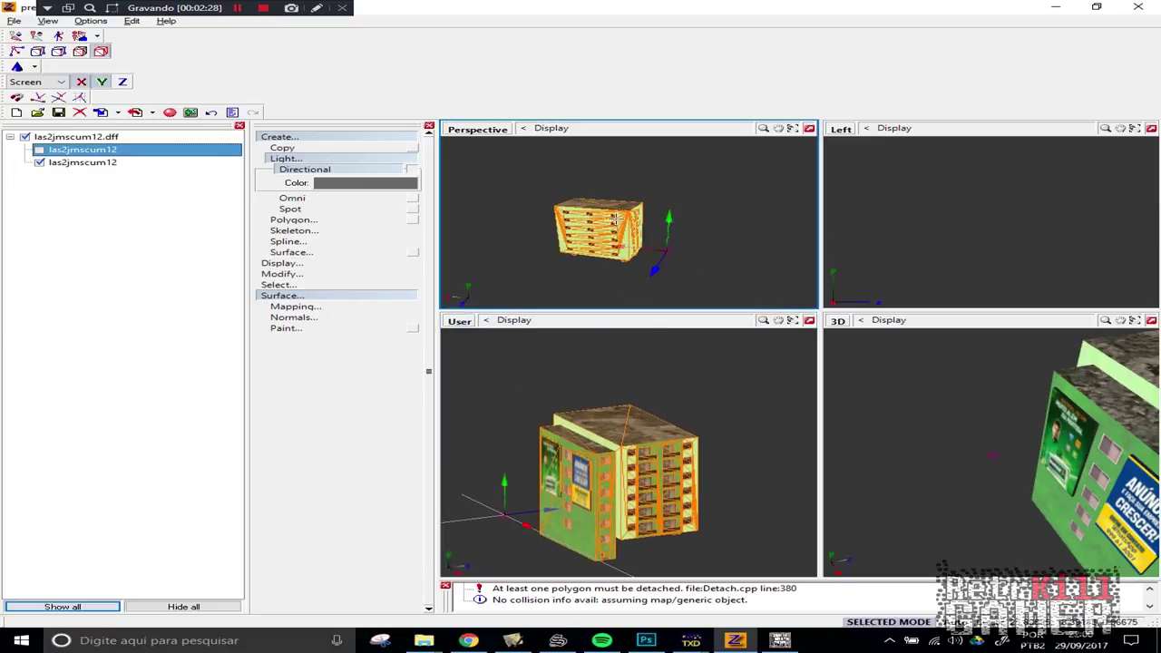
pyautogui.click(464, 132)
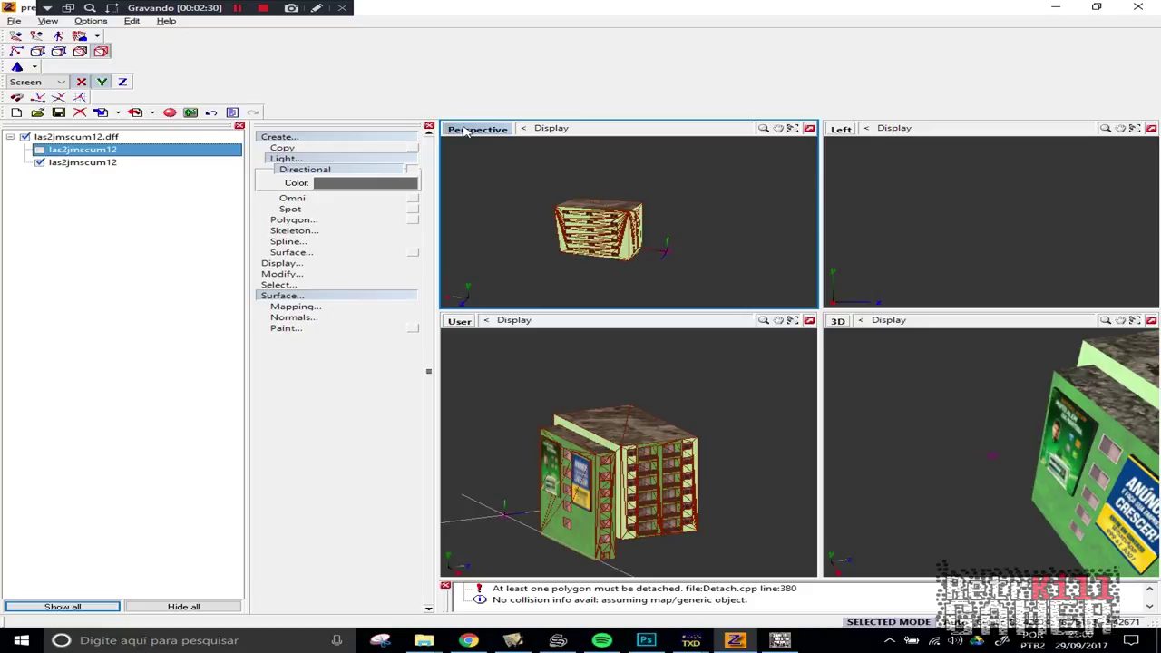
pyautogui.click(464, 131)
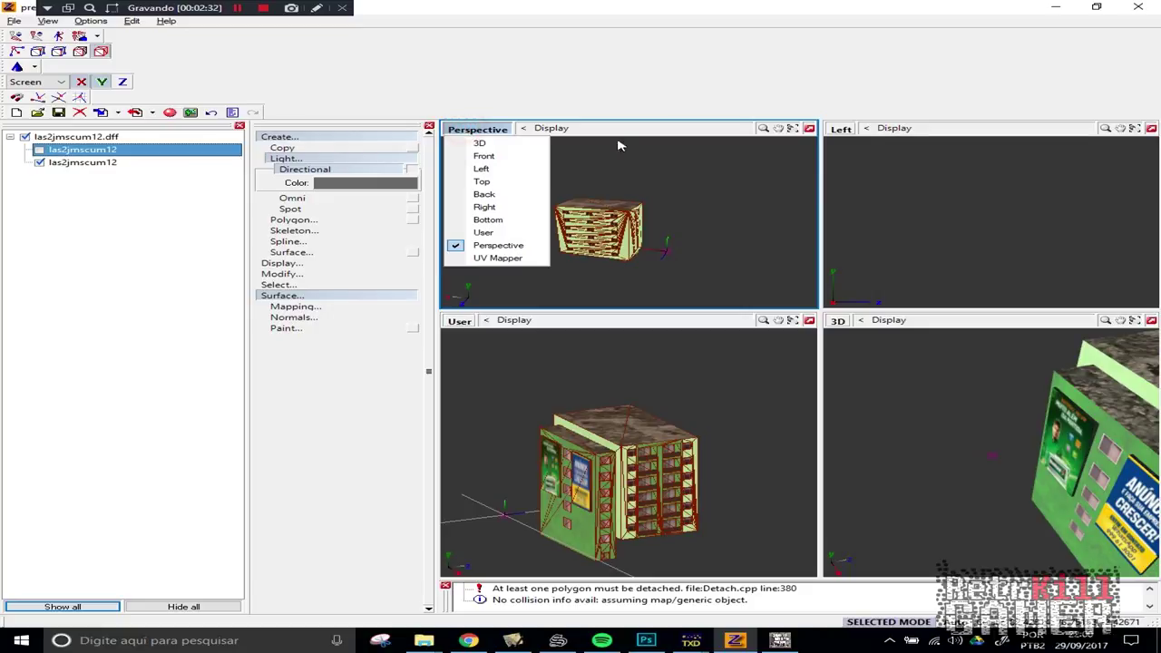
pyautogui.click(676, 199)
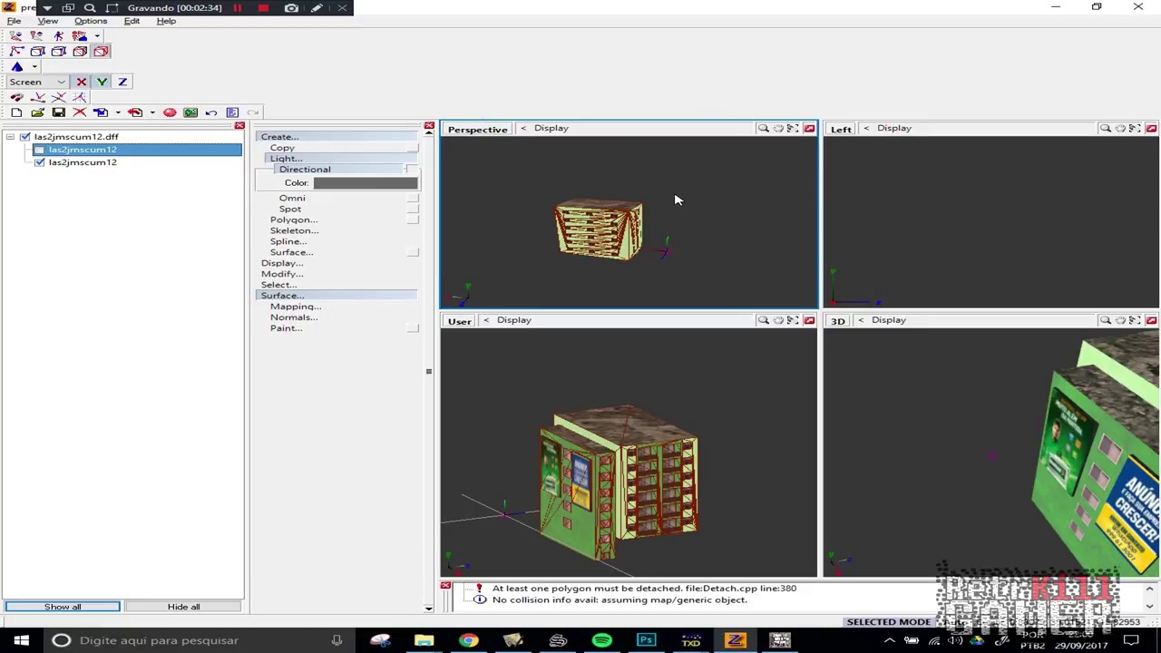
pyautogui.moveTo(676, 204); pyautogui.dragTo(635, 174, button='middle')
pyautogui.moveTo(698, 218); pyautogui.dragTo(647, 156, button='middle')
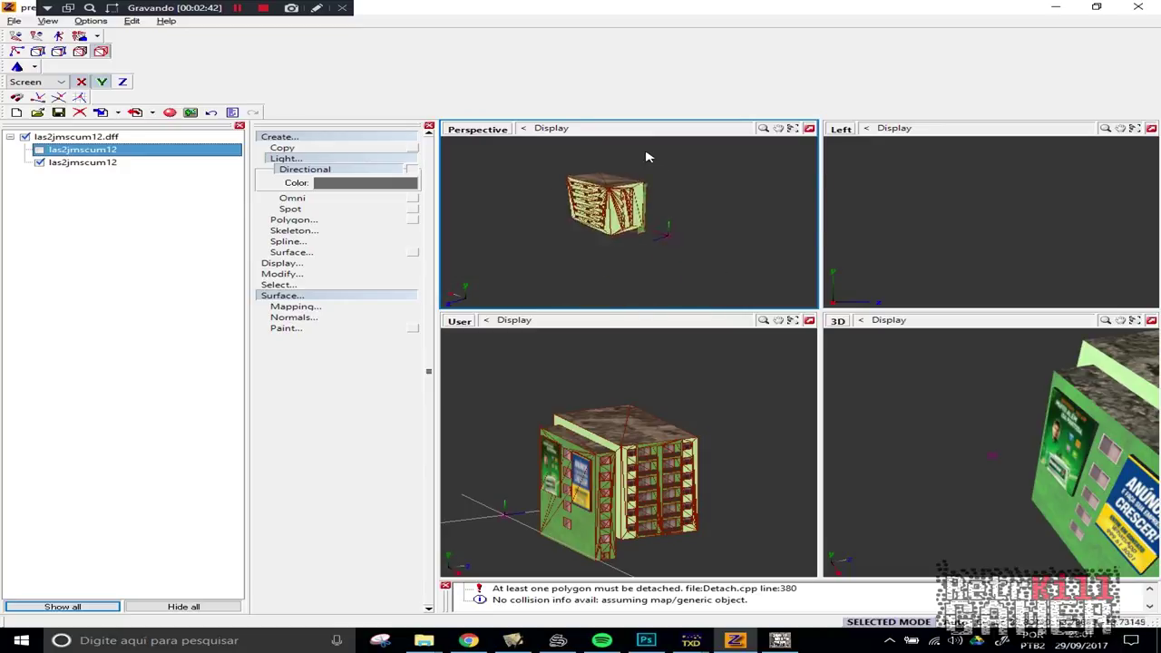
pyautogui.moveTo(726, 209); pyautogui.dragTo(569, 220, button='middle')
pyautogui.moveTo(656, 219); pyautogui.dragTo(703, 195, button='middle')
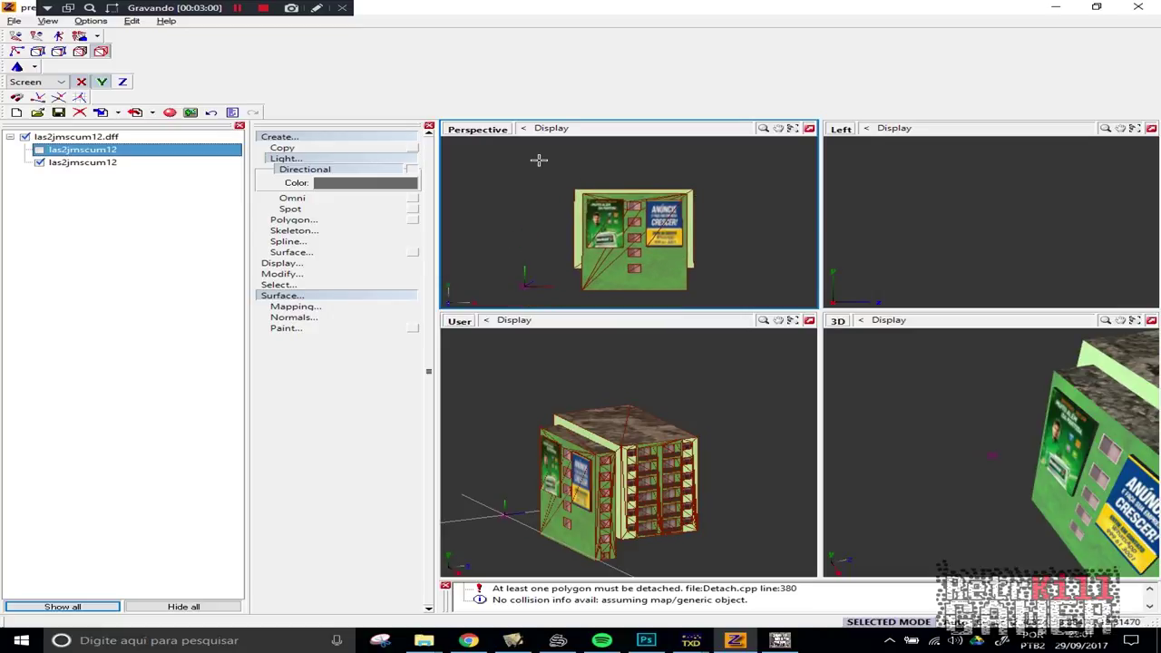
# Place a directional light above one upper corner of the billboard façade, aimed at the building
pyautogui.click(627, 188)
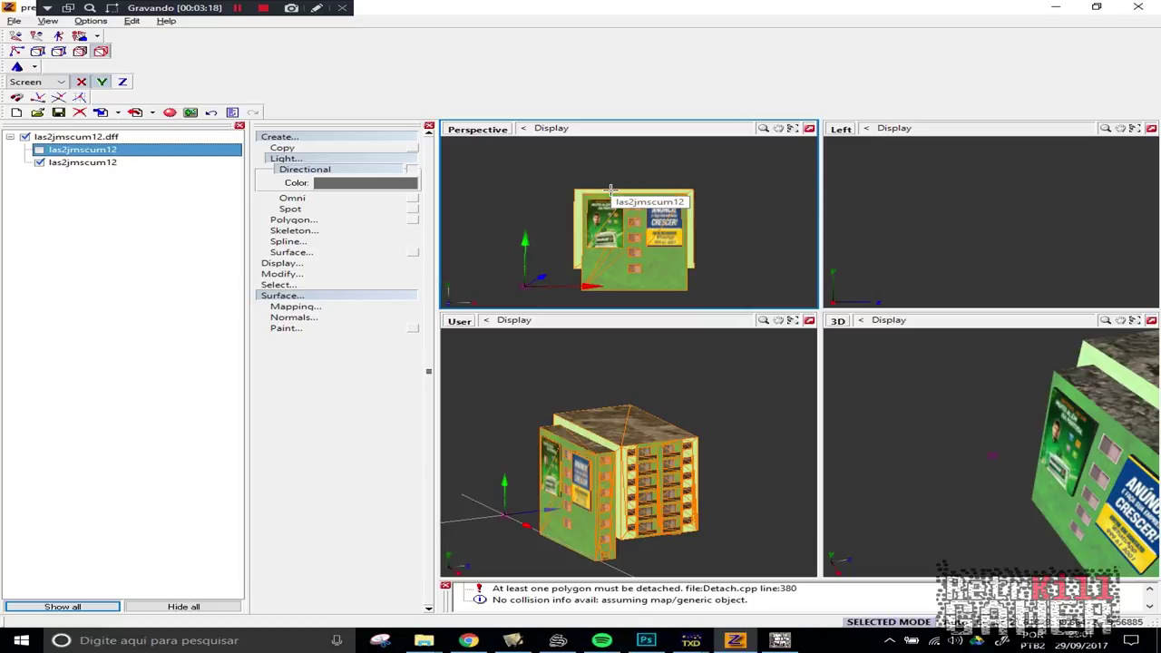
pyautogui.click(530, 195)
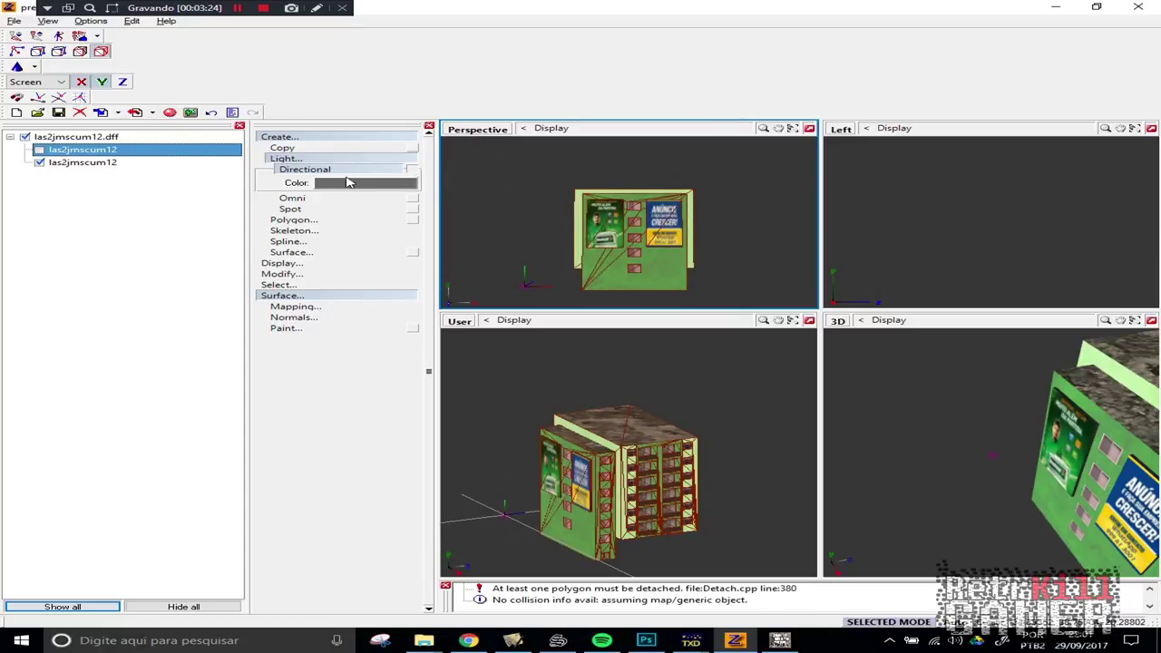
pyautogui.click(501, 152)
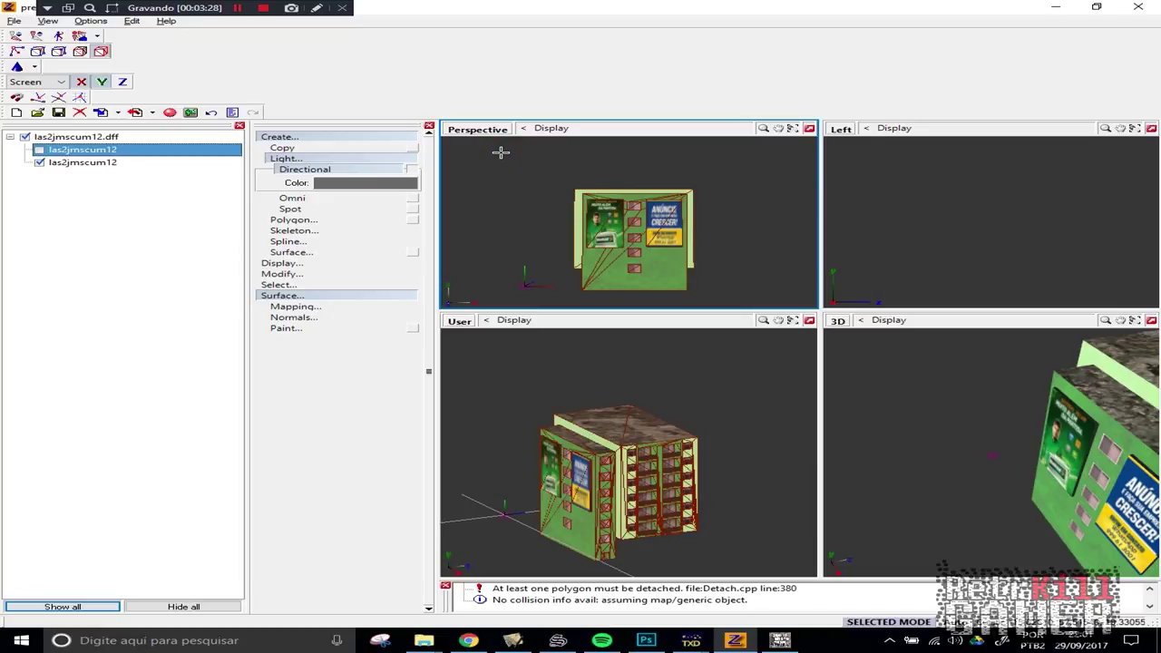
pyautogui.click(569, 187)
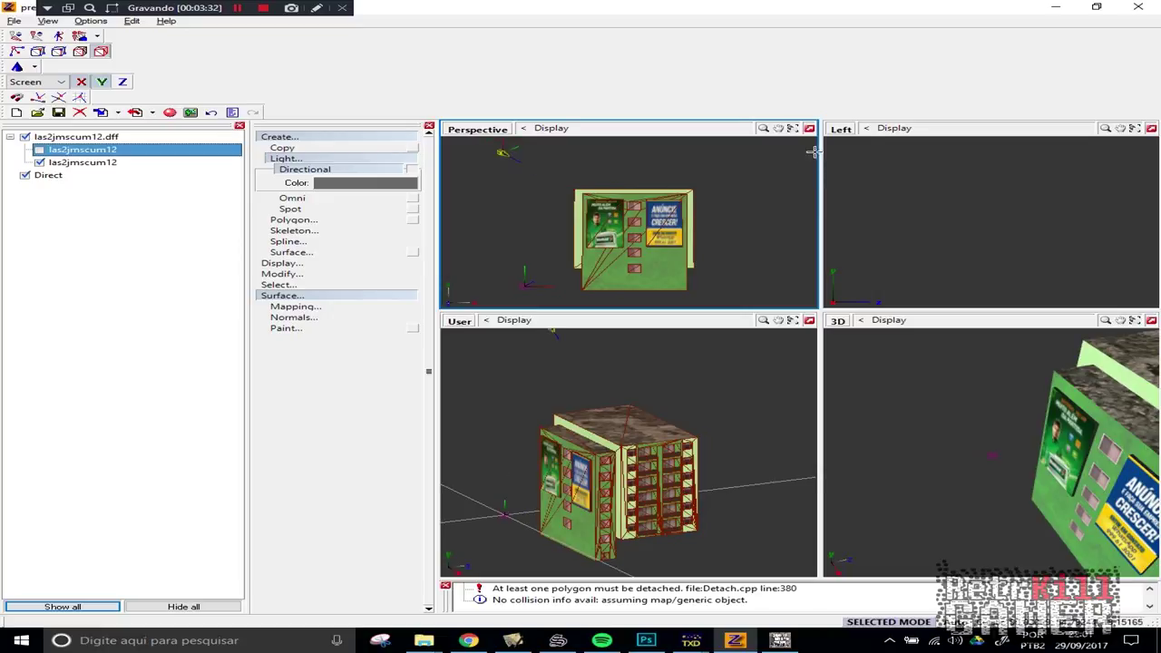
# Add more directional lights above the façade's opposite corner and around the building's other sides, each aimed at the building
pyautogui.click(776, 150)
pyautogui.click(709, 182)
pyautogui.moveTo(725, 256); pyautogui.dragTo(687, 252, button='middle')
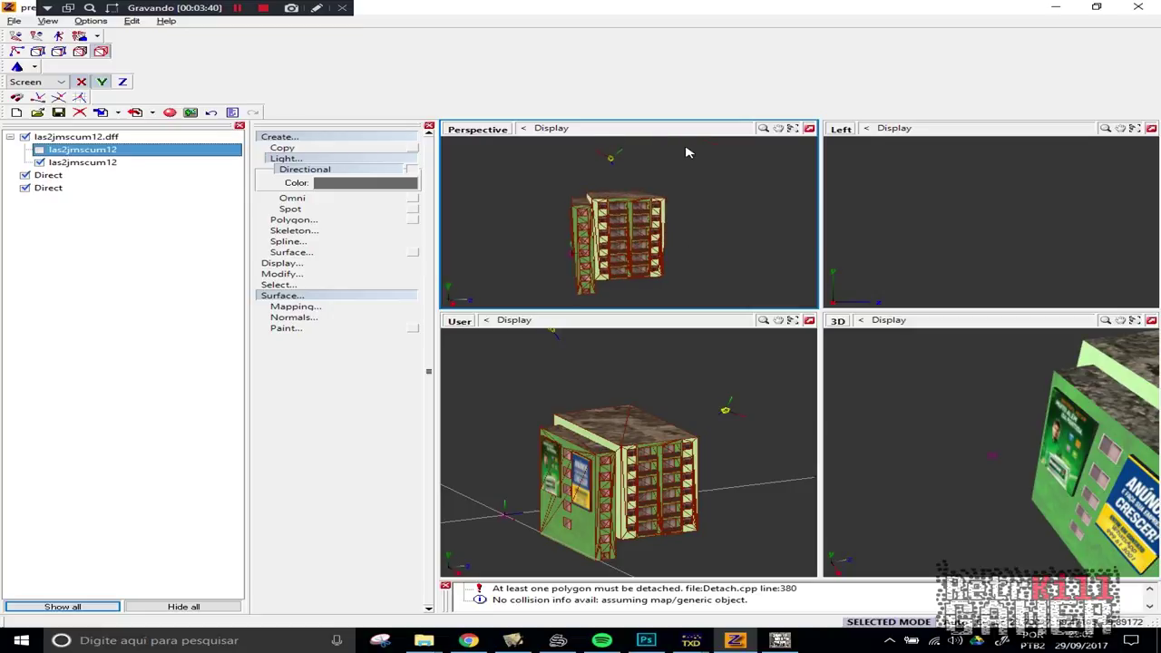
pyautogui.click(650, 178)
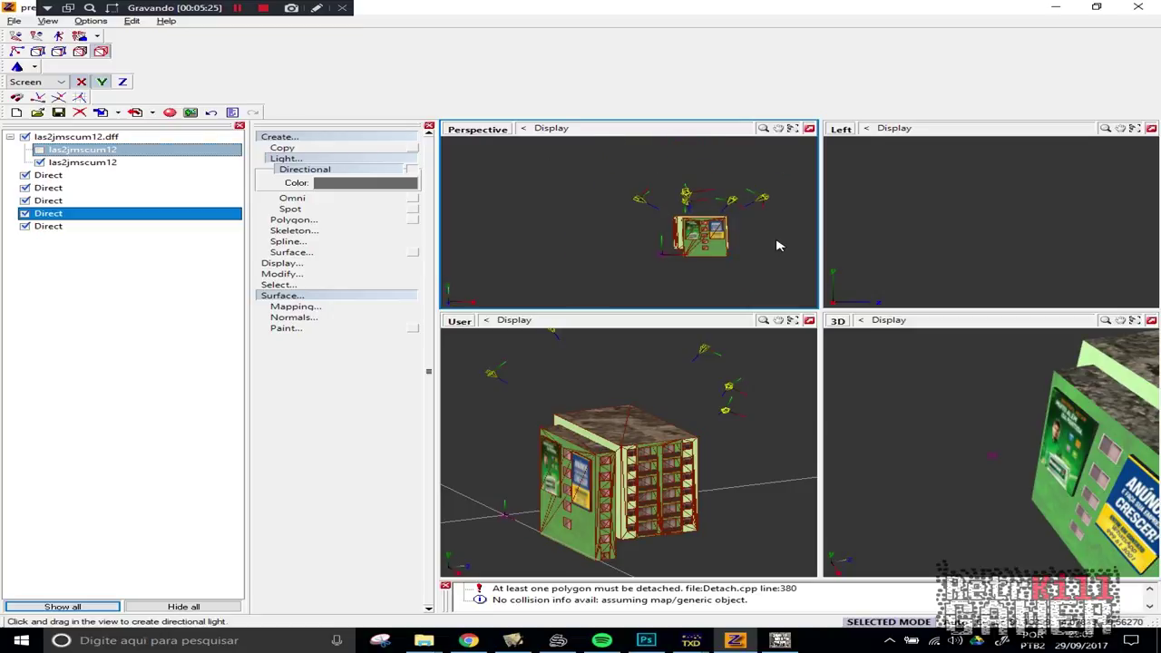
# Examine how the directional lights surround and point at the building in the Perspective view
pyautogui.moveTo(778, 245)
pyautogui.mouseDown(button='middle')
pyautogui.moveTo(721, 278)
pyautogui.moveTo(668, 269)
pyautogui.moveTo(686, 251)
pyautogui.moveTo(771, 257)
pyautogui.mouseUp(button='middle')
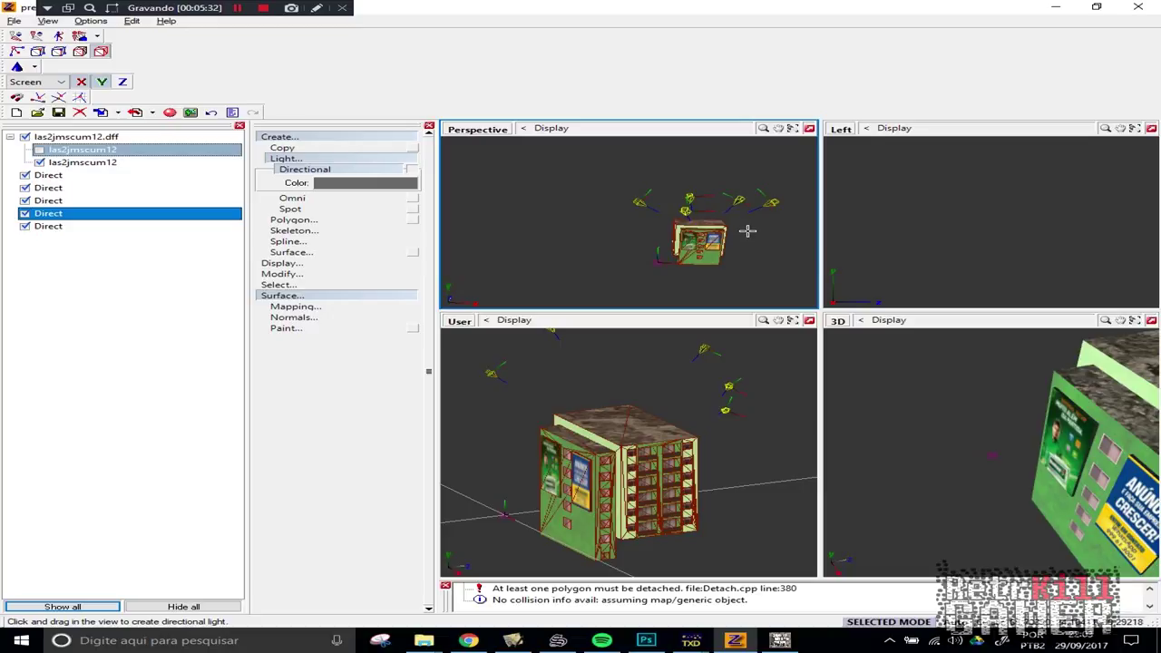
pyautogui.moveTo(742, 237); pyautogui.dragTo(752, 199, button='middle')
pyautogui.click(738, 189)
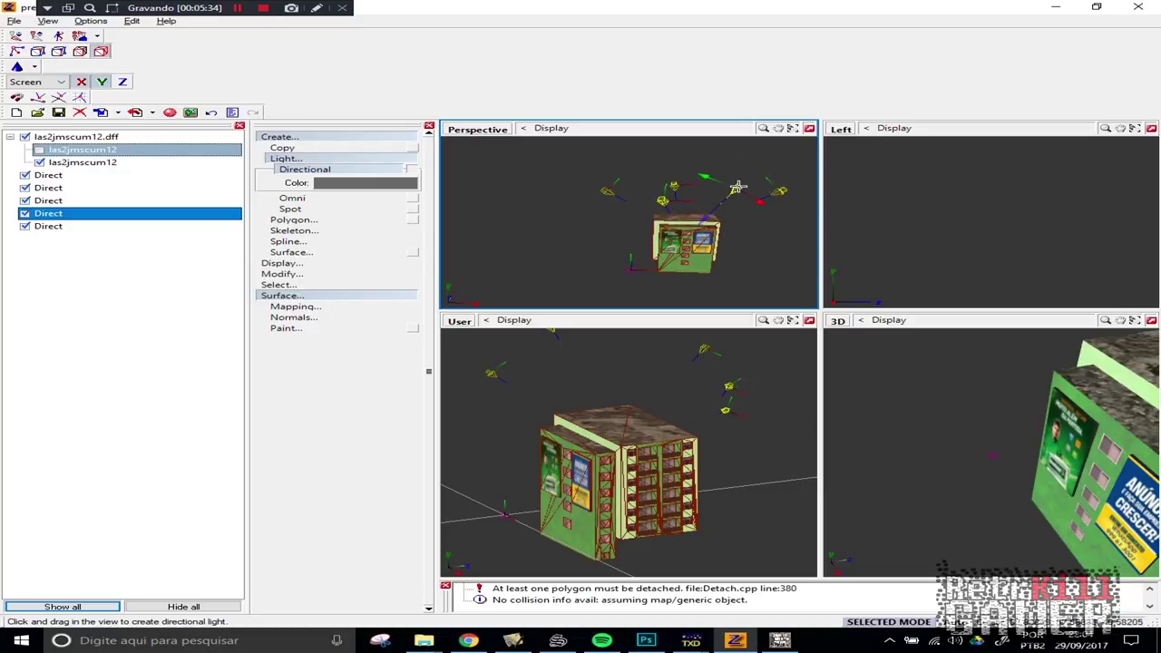
pyautogui.moveTo(738, 189); pyautogui.dragTo(606, 191)
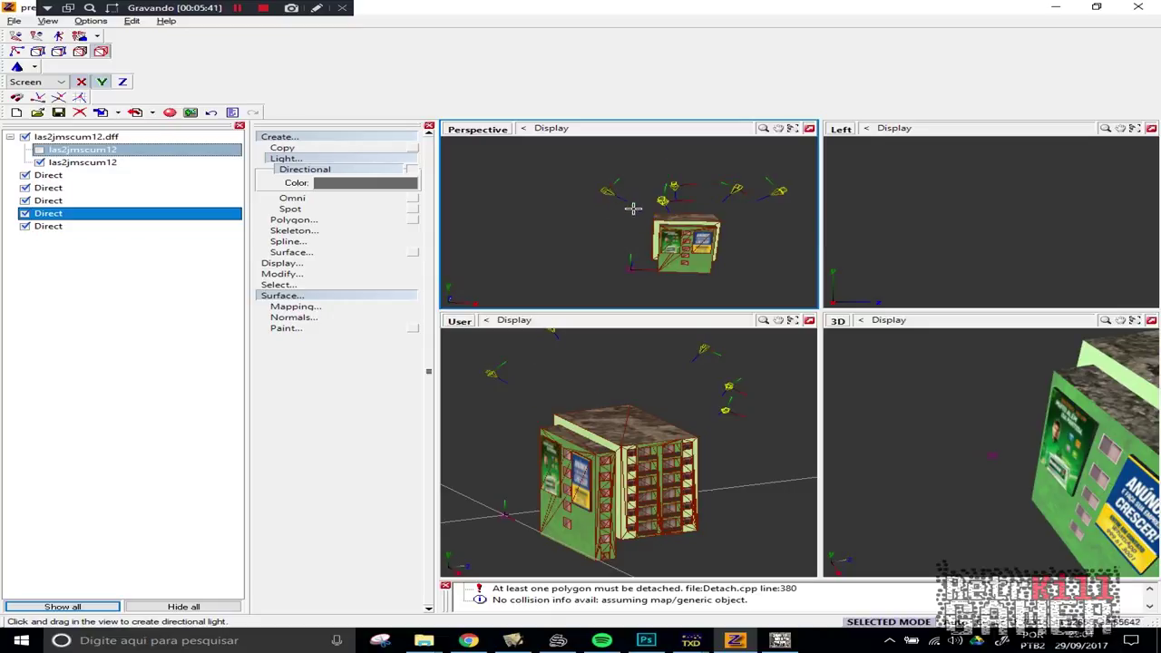
pyautogui.scroll(-2, 638, 217)
pyautogui.moveTo(704, 228); pyautogui.dragTo(695, 227, button='middle')
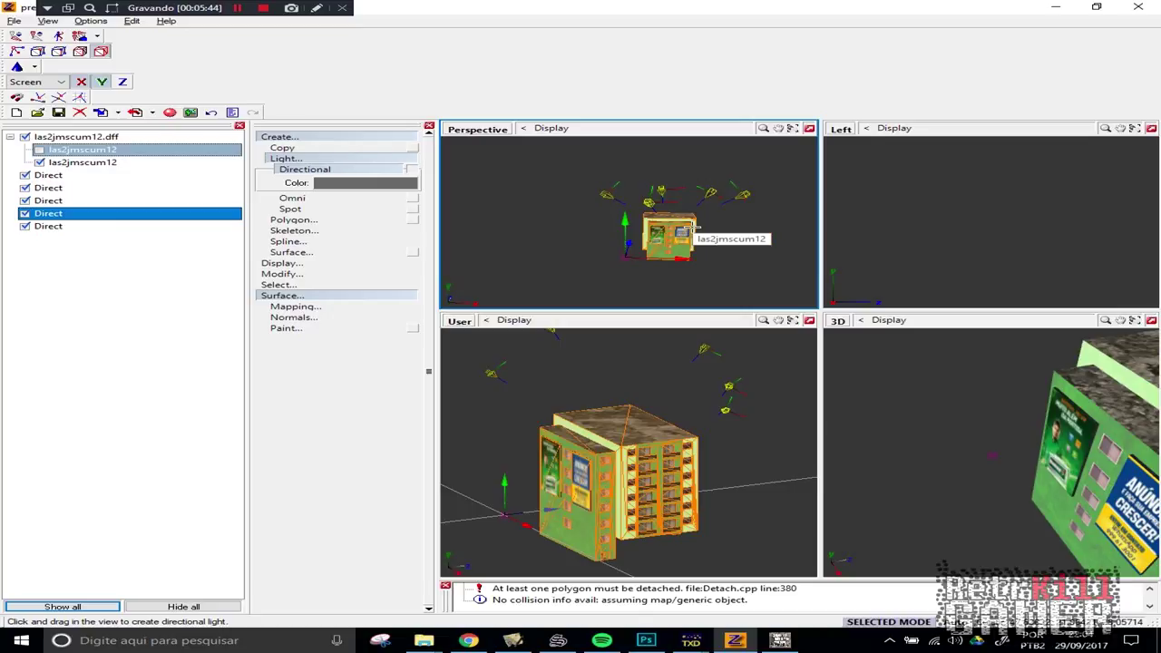
pyautogui.click(690, 227)
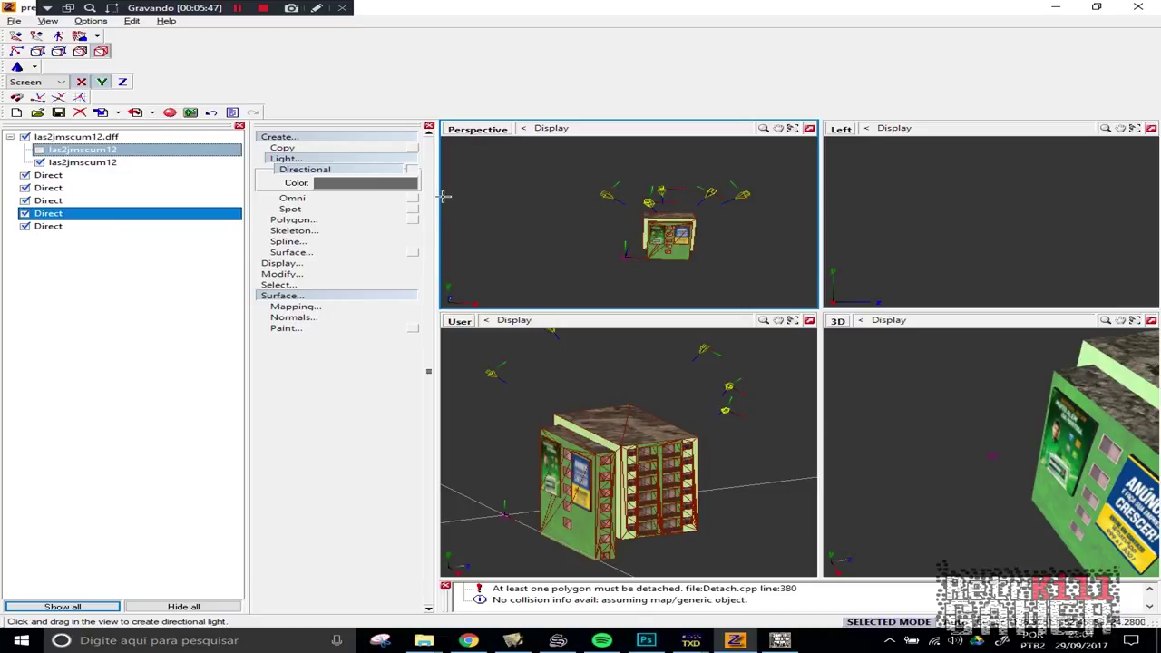
# Activate the Prelit Color paint tool and enable its Force Colors option
pyautogui.click(270, 139)
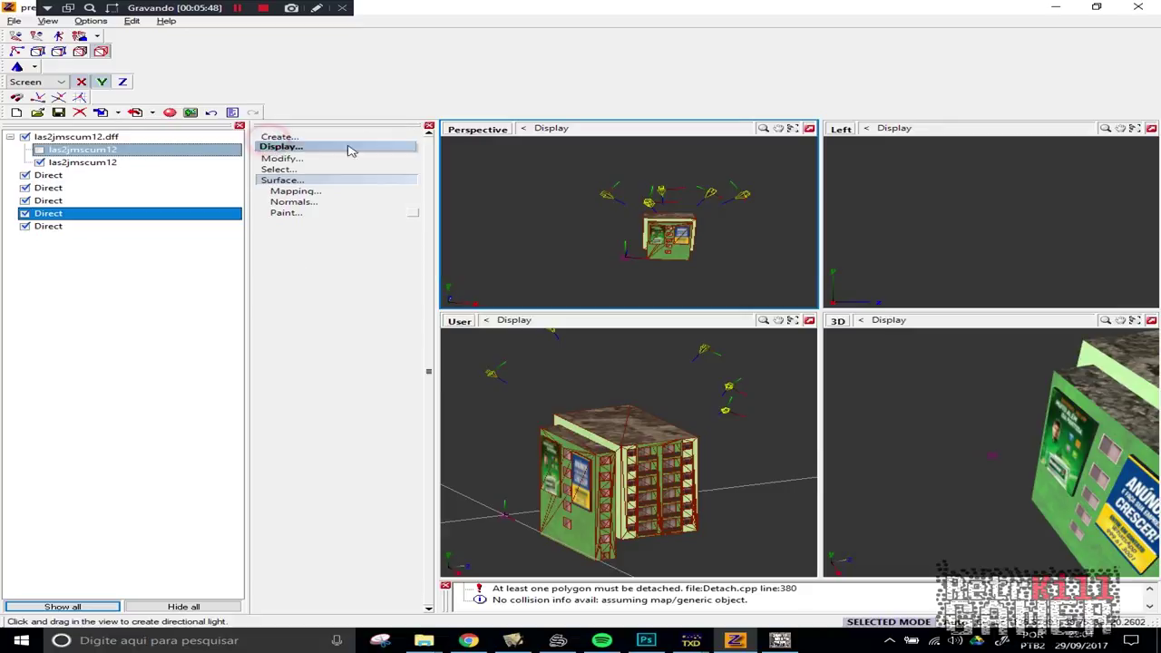
pyautogui.click(289, 212)
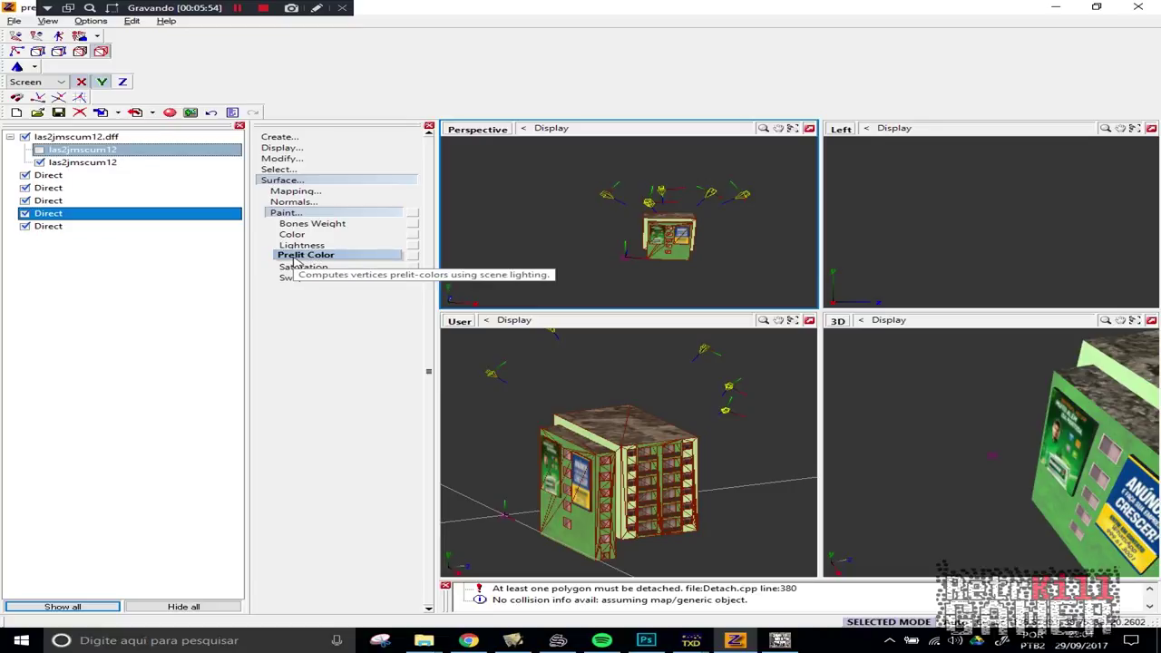
pyautogui.click(411, 257)
pyautogui.click(275, 270)
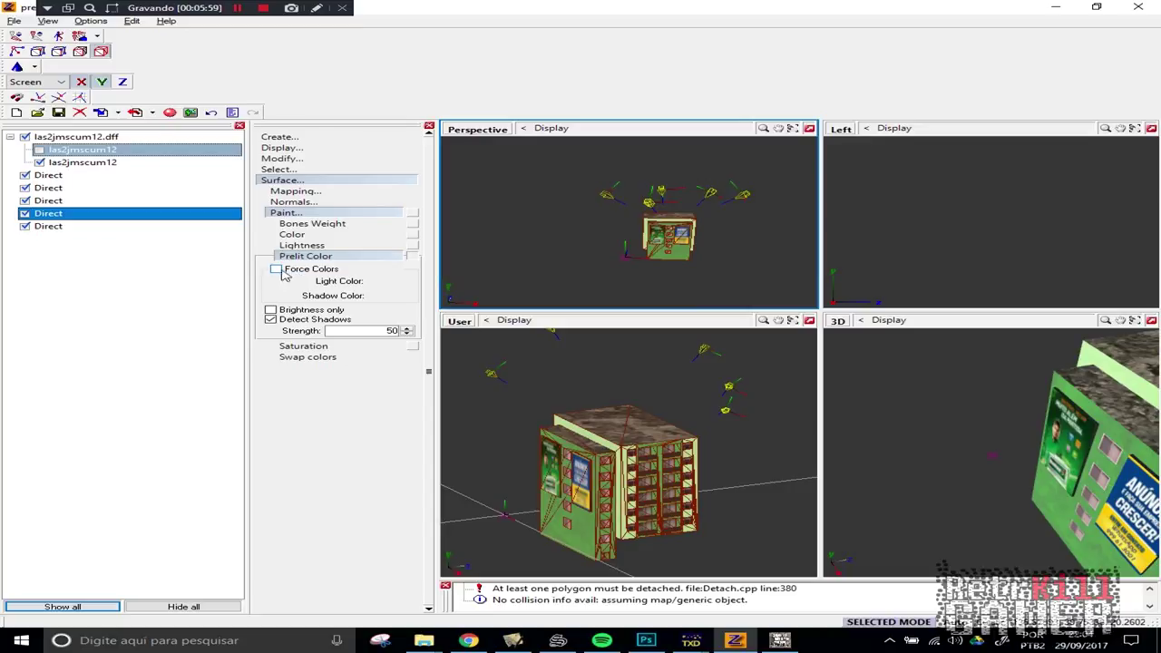
pyautogui.click(276, 269)
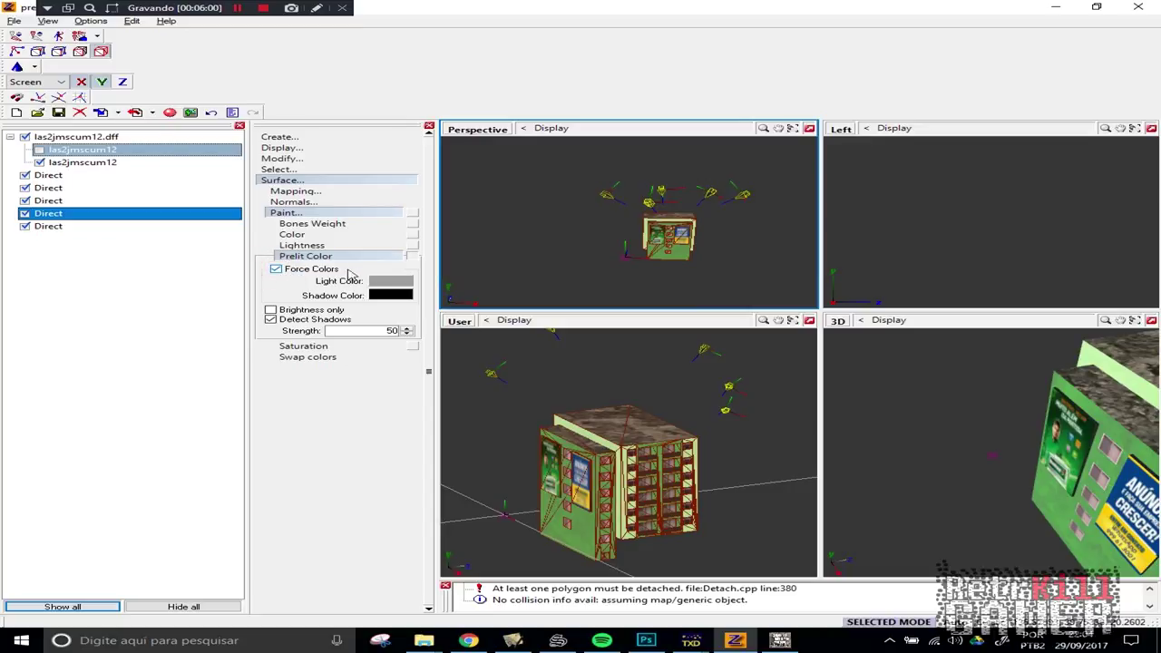
# Accept grey with hue 160, saturation 0 and luminance 150 as the prelit light colour and black as the shadow colour
pyautogui.click(373, 283)
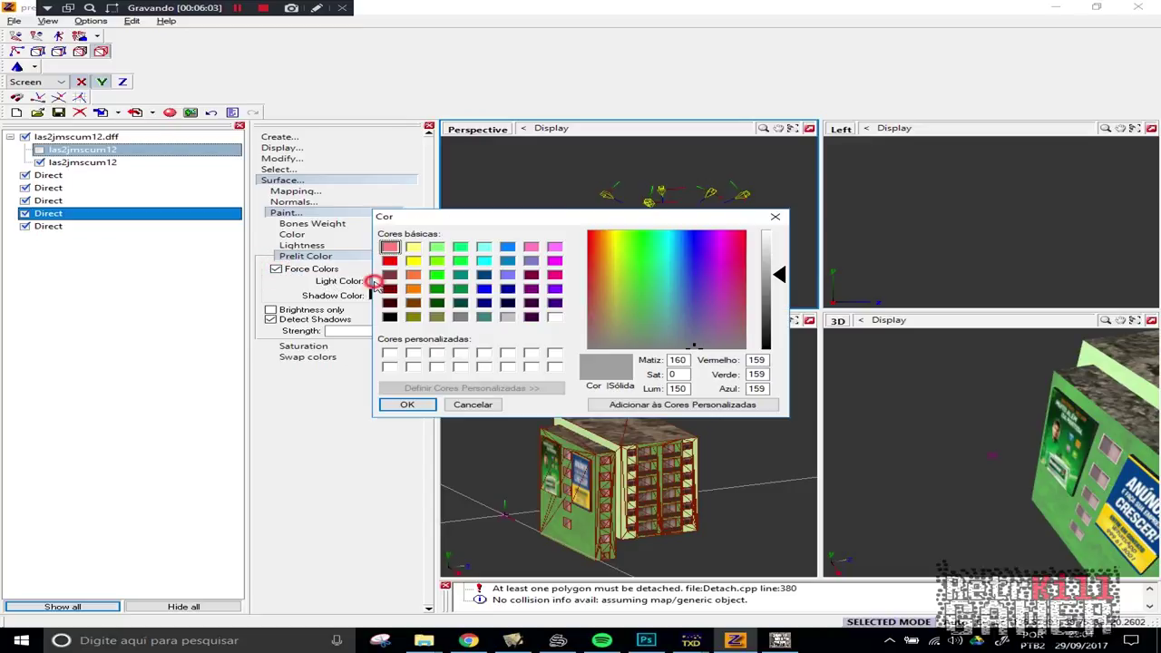
pyautogui.doubleClick(682, 360)
pyautogui.doubleClick(679, 388)
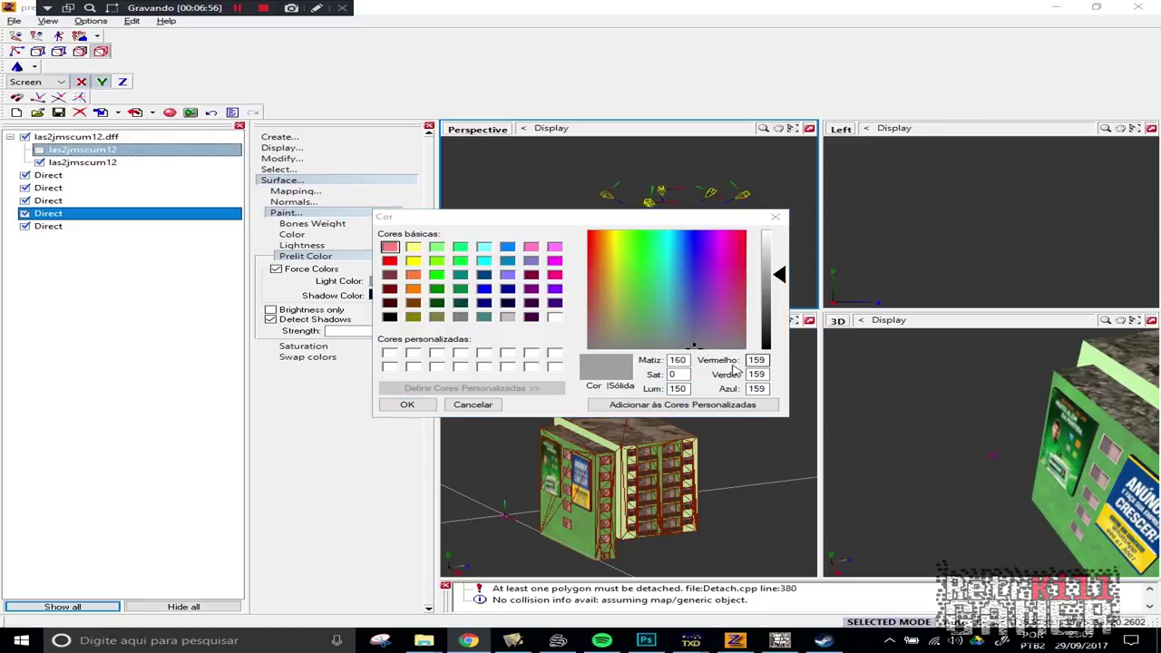
pyautogui.click(407, 405)
pyautogui.click(390, 295)
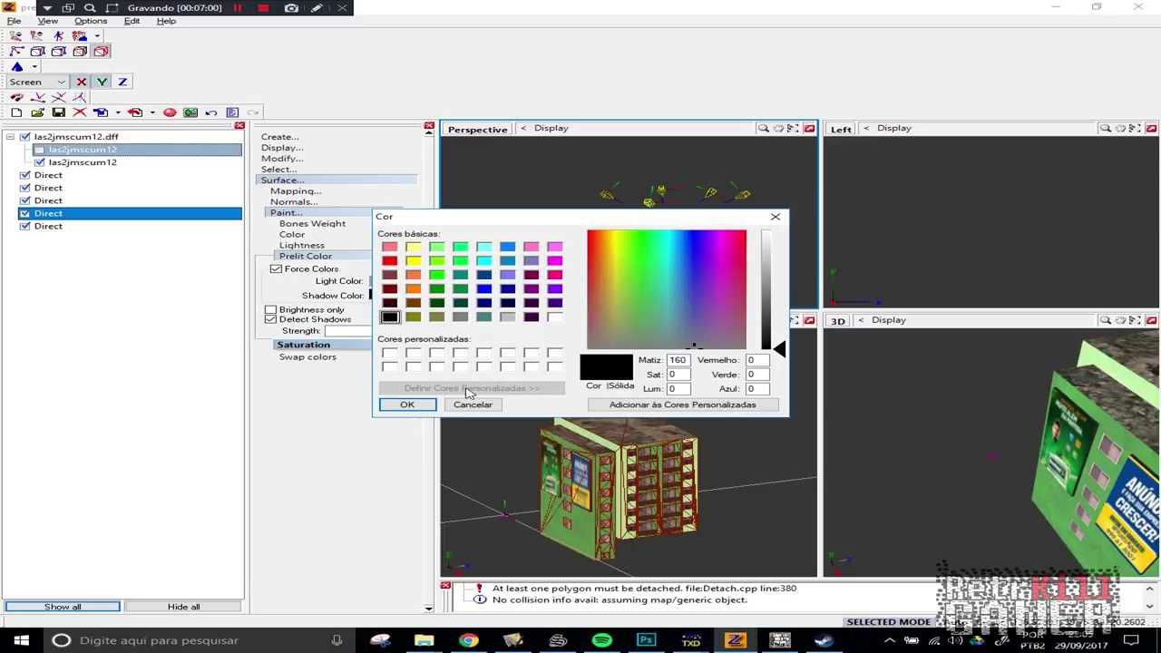
pyautogui.click(404, 406)
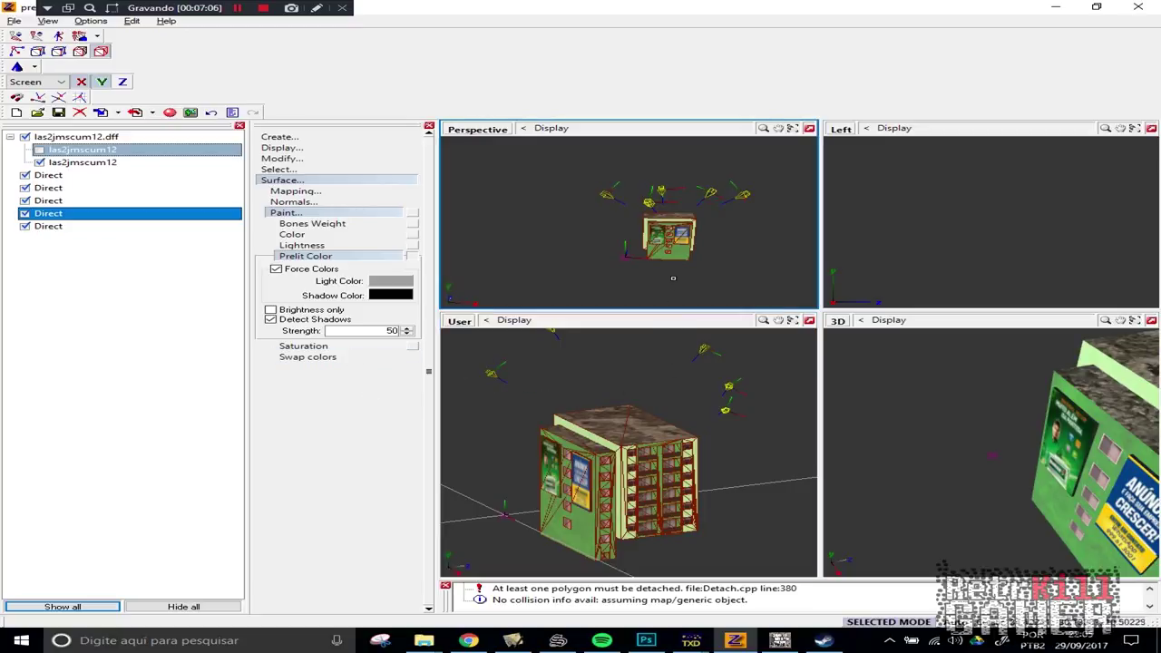
# Save the scene and apply Prelit Color to the second, visible las2jmscum12 mesh
pyautogui.click(666, 238)
pyautogui.scroll(2, 641, 234)
pyautogui.click(641, 234)
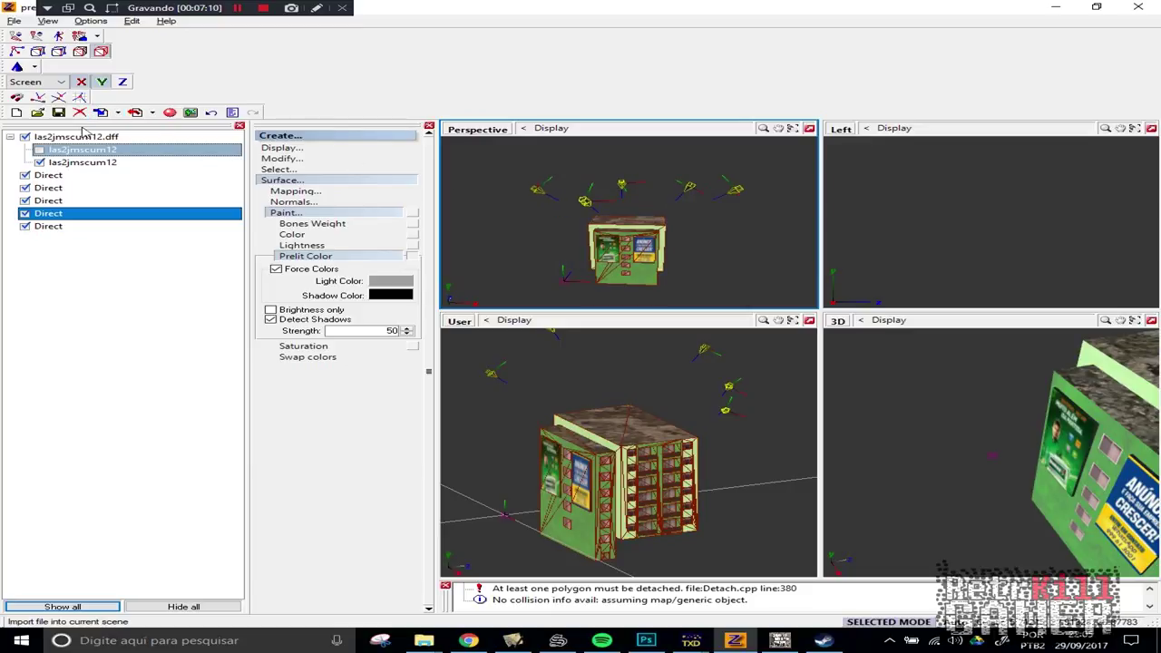
pyautogui.click(57, 112)
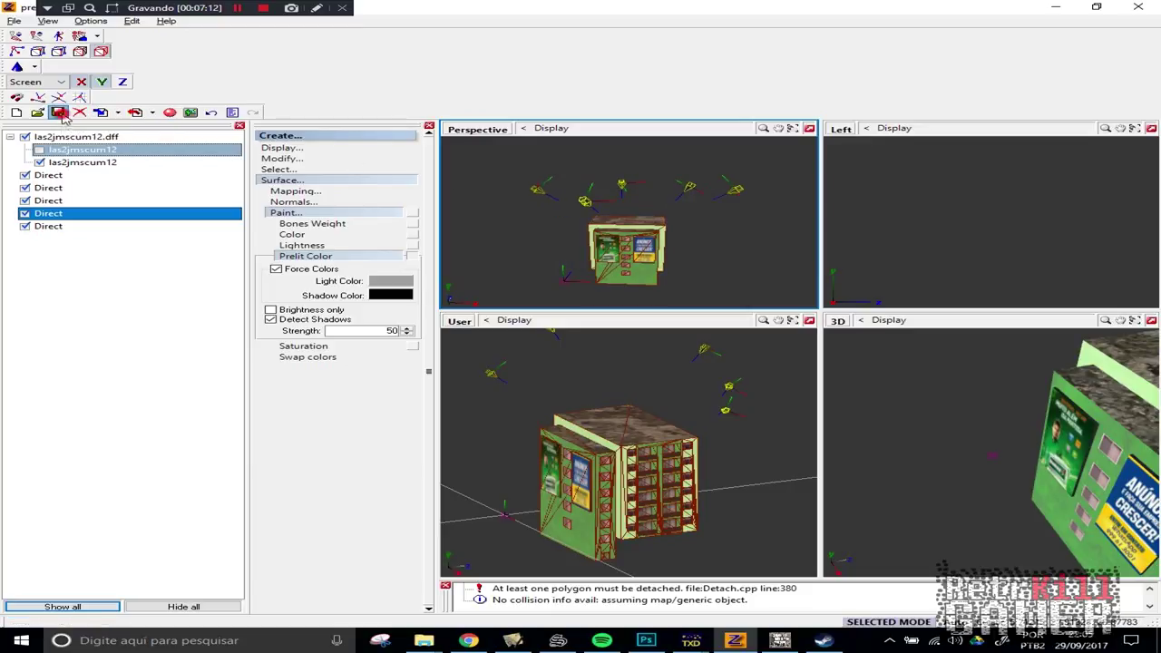
pyautogui.click(135, 162)
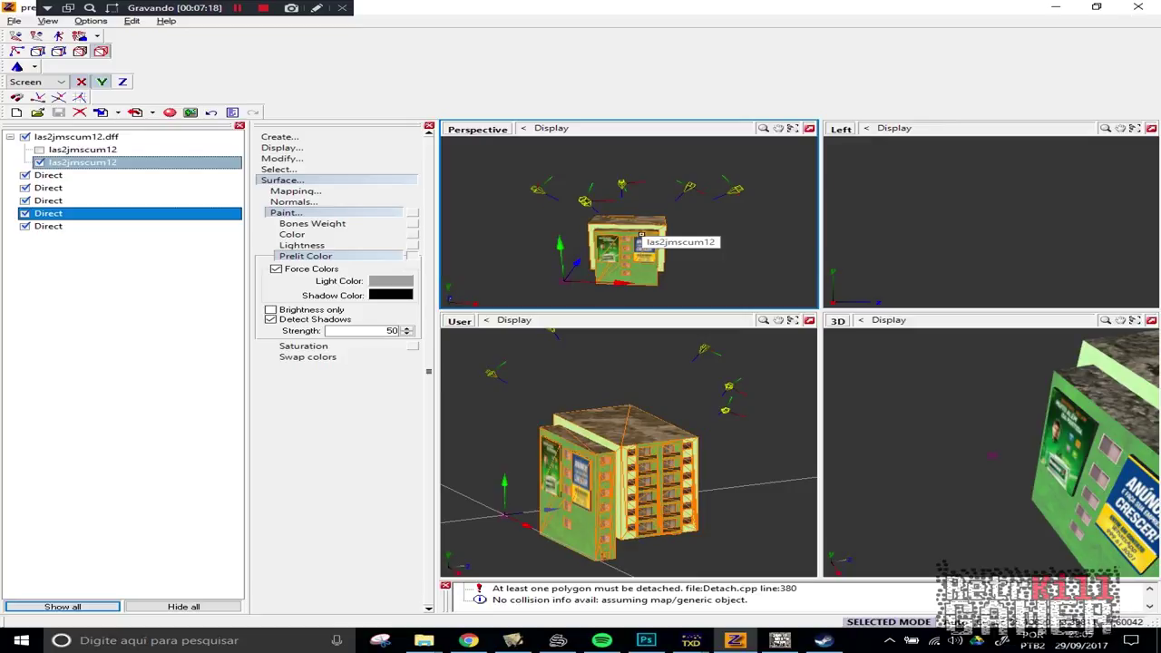
pyautogui.click(642, 232)
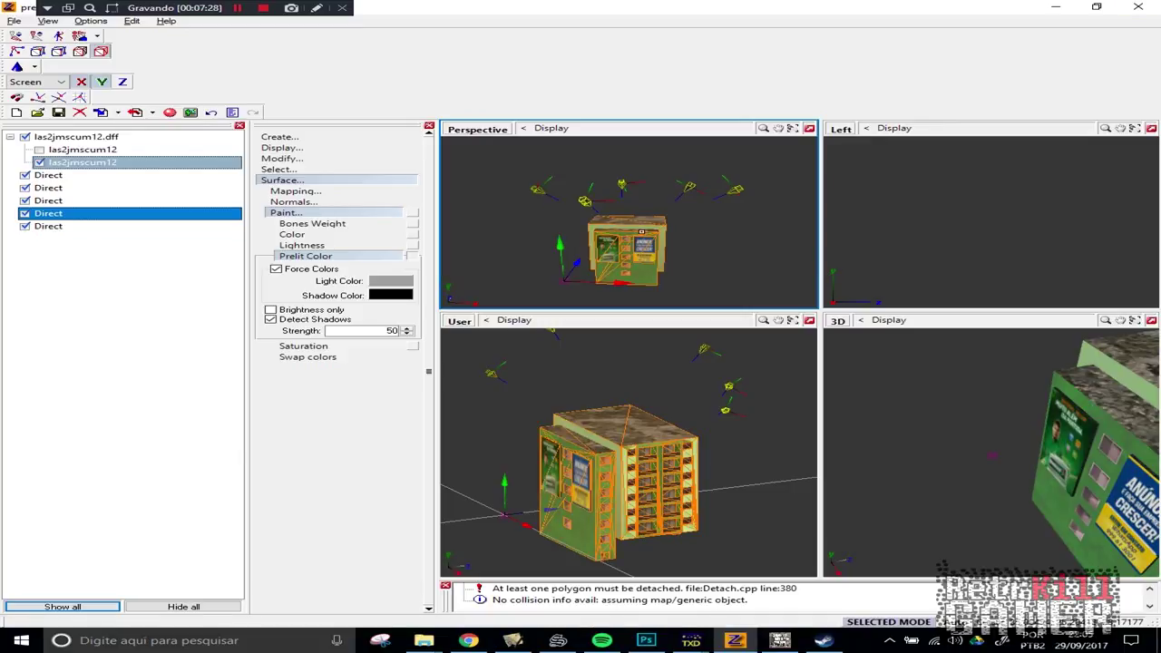
# Examine the prelit shading on the building's roof, billboard façade and windowed side in the User view
pyautogui.click(637, 464)
pyautogui.scroll(3, 749, 476)
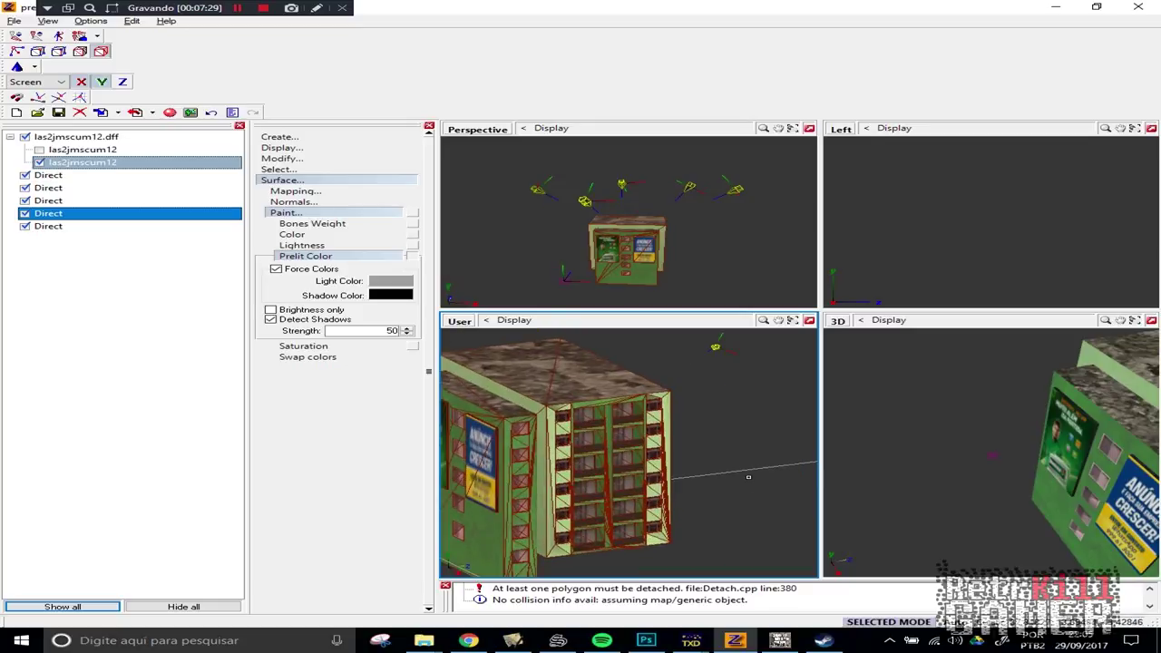
pyautogui.scroll(-2, 748, 478)
pyautogui.moveTo(739, 485); pyautogui.dragTo(768, 479, button='middle')
pyautogui.click(726, 486)
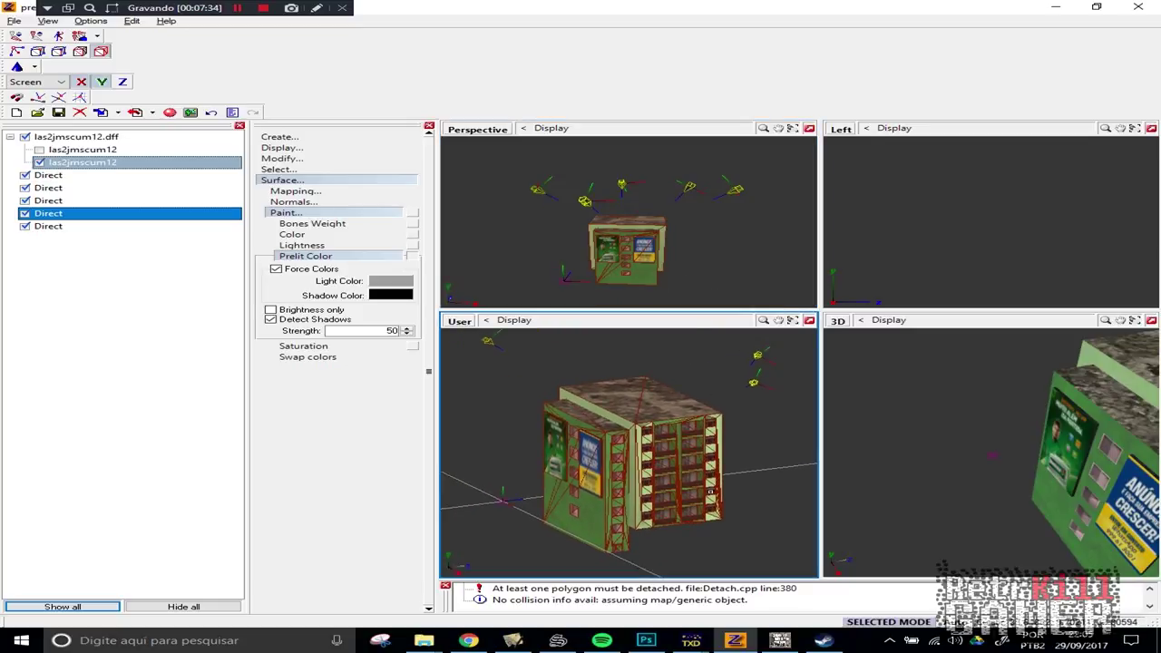
pyautogui.scroll(6, 725, 486)
pyautogui.scroll(-3, 797, 459)
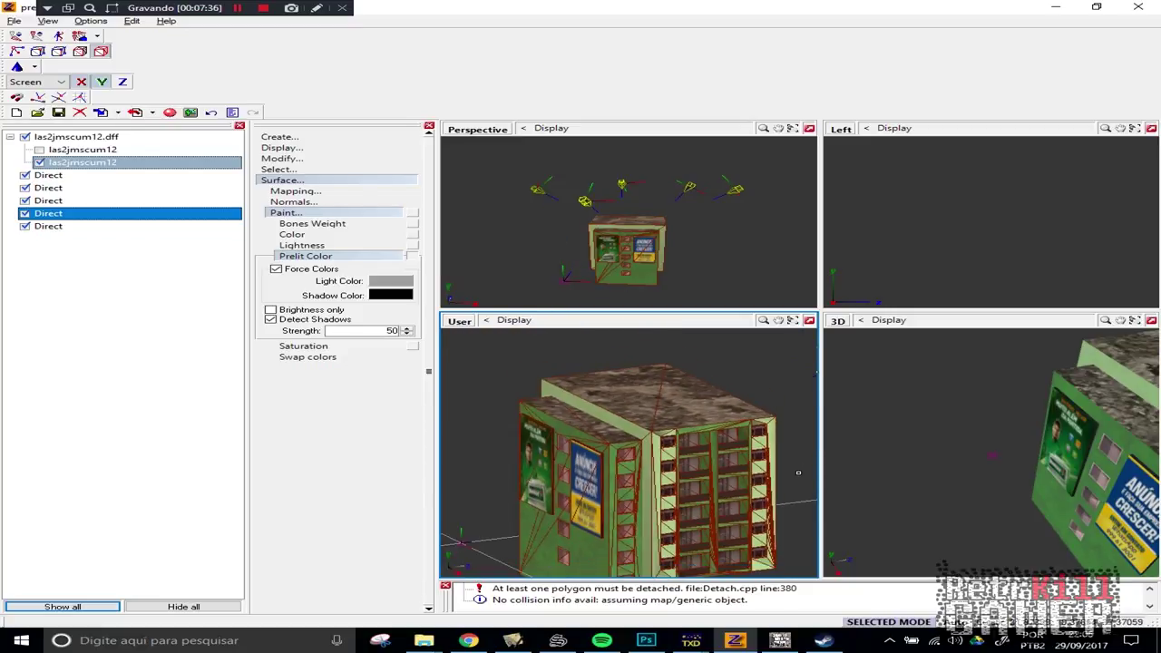
pyautogui.moveTo(804, 472)
pyautogui.keyDown('alt'); pyautogui.mouseDown(button='middle')
pyautogui.moveTo(944, 460)
pyautogui.moveTo(790, 464)
pyautogui.moveTo(775, 485)
pyautogui.moveTo(801, 479)
pyautogui.mouseUp(button='middle'); pyautogui.keyUp('alt')
pyautogui.scroll(-2, 713, 459)
pyautogui.scroll(1, 721, 458)
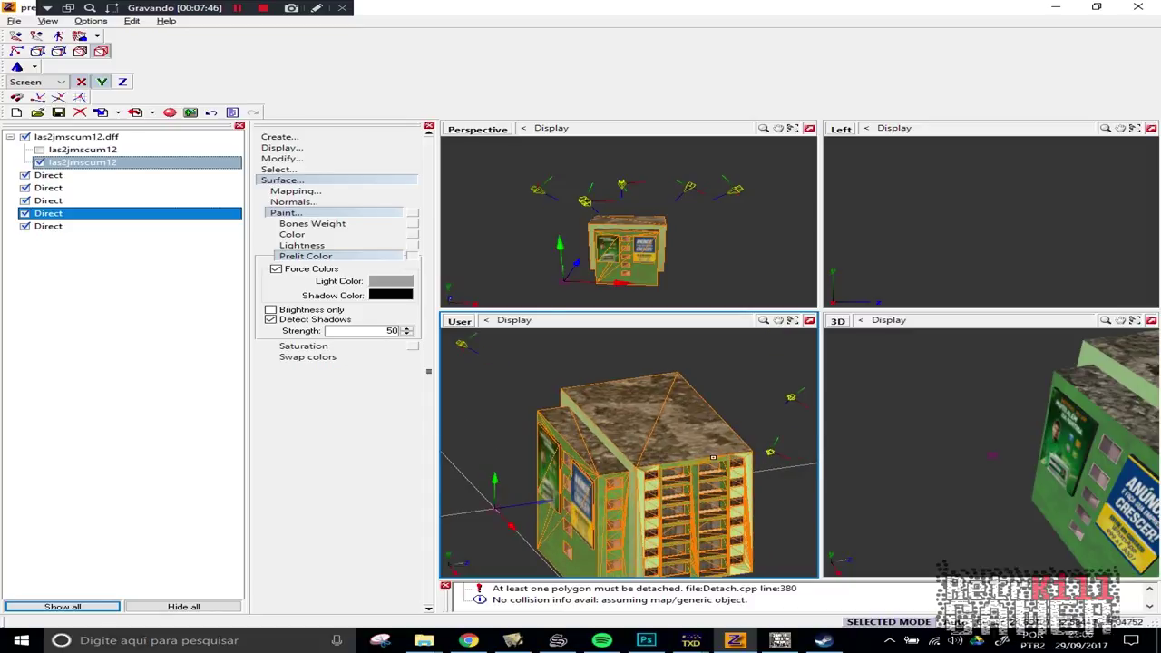
# Undo the last Prelit Color application on the building and look over the whole model
pyautogui.scroll(-2, 700, 448)
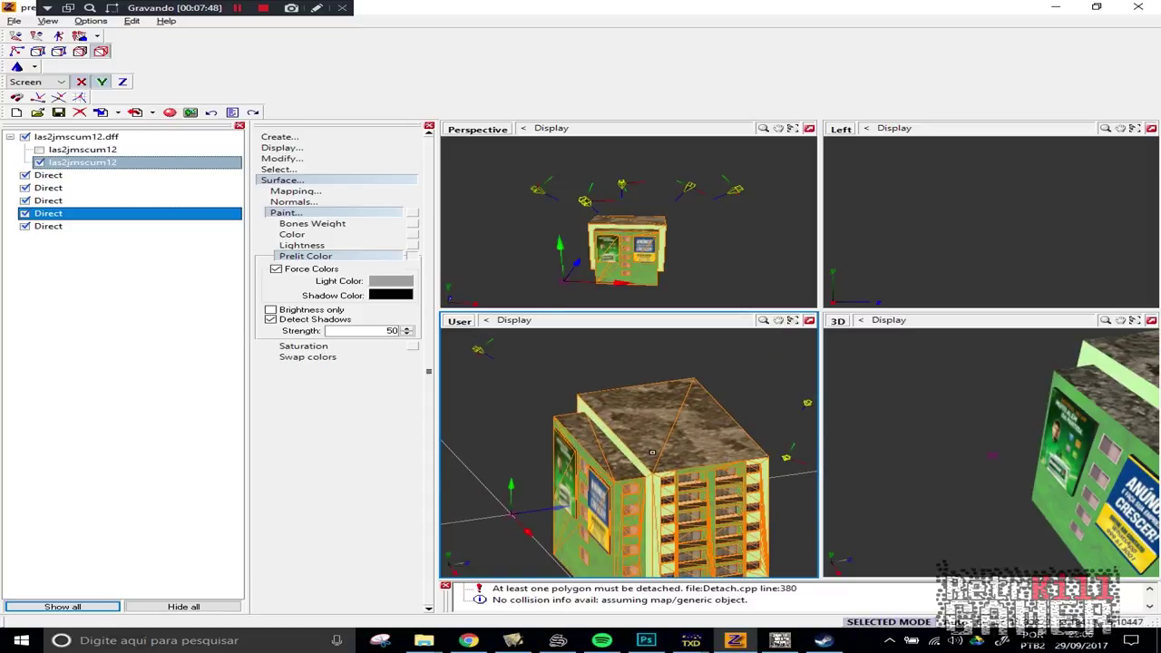
pyautogui.scroll(-1, 662, 448)
pyautogui.moveTo(662, 448); pyautogui.dragTo(580, 421, button='middle')
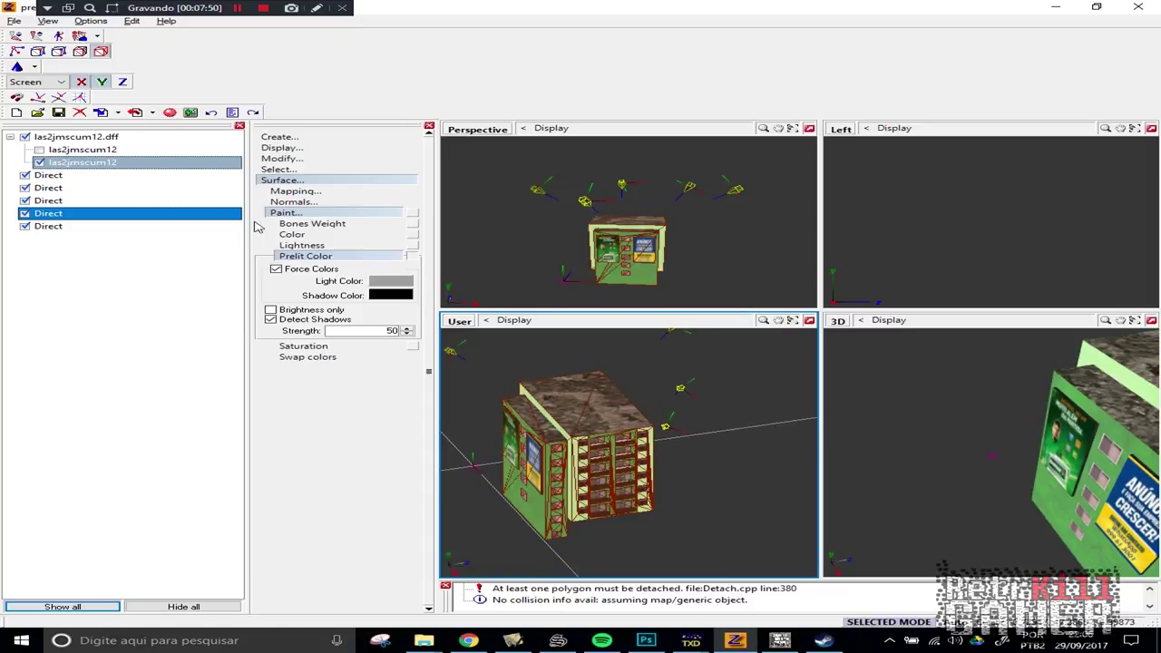
# Add three more directional lights around the building to cover its remaining sides
pyautogui.click(280, 137)
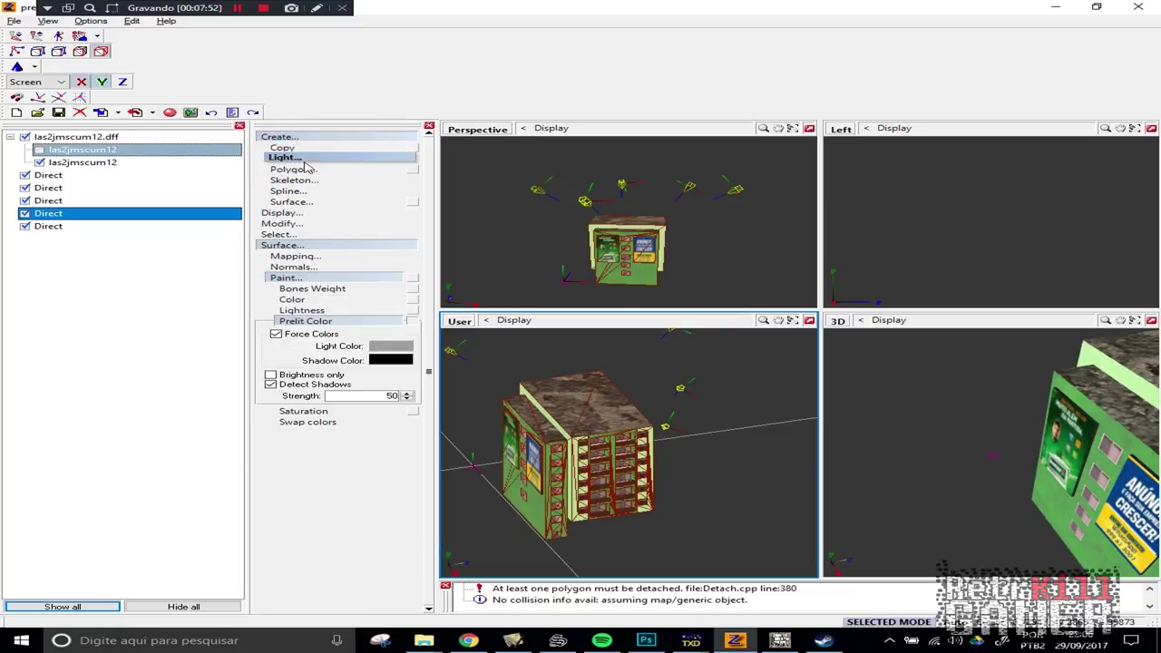
pyautogui.click(284, 159)
pyautogui.click(305, 170)
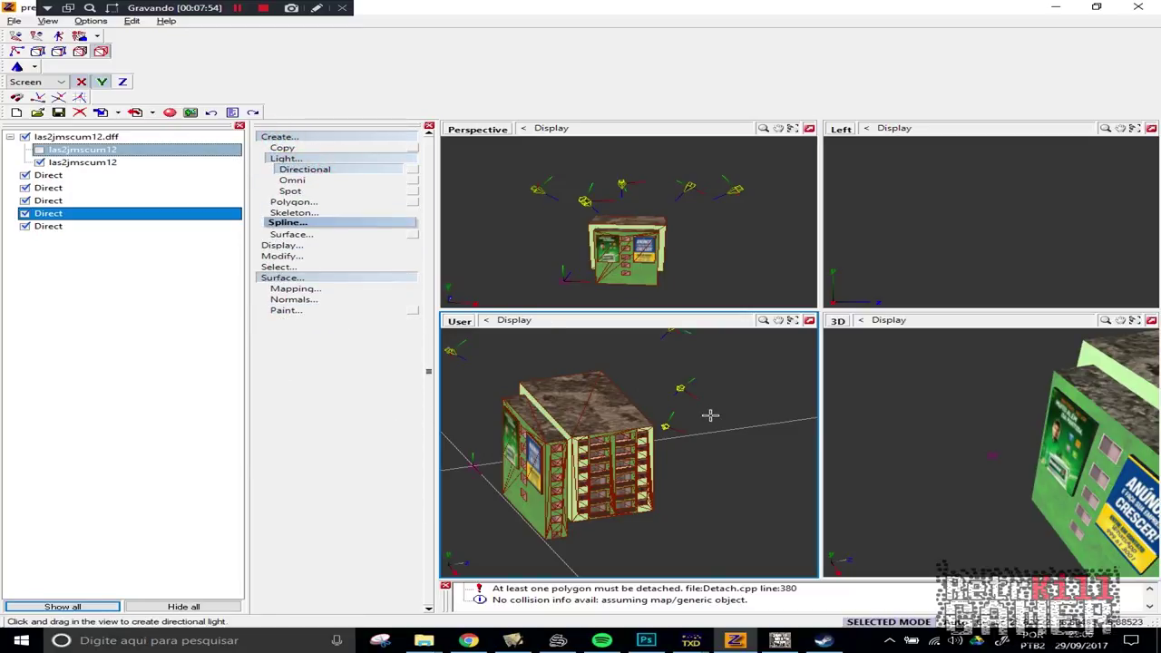
pyautogui.click(726, 287)
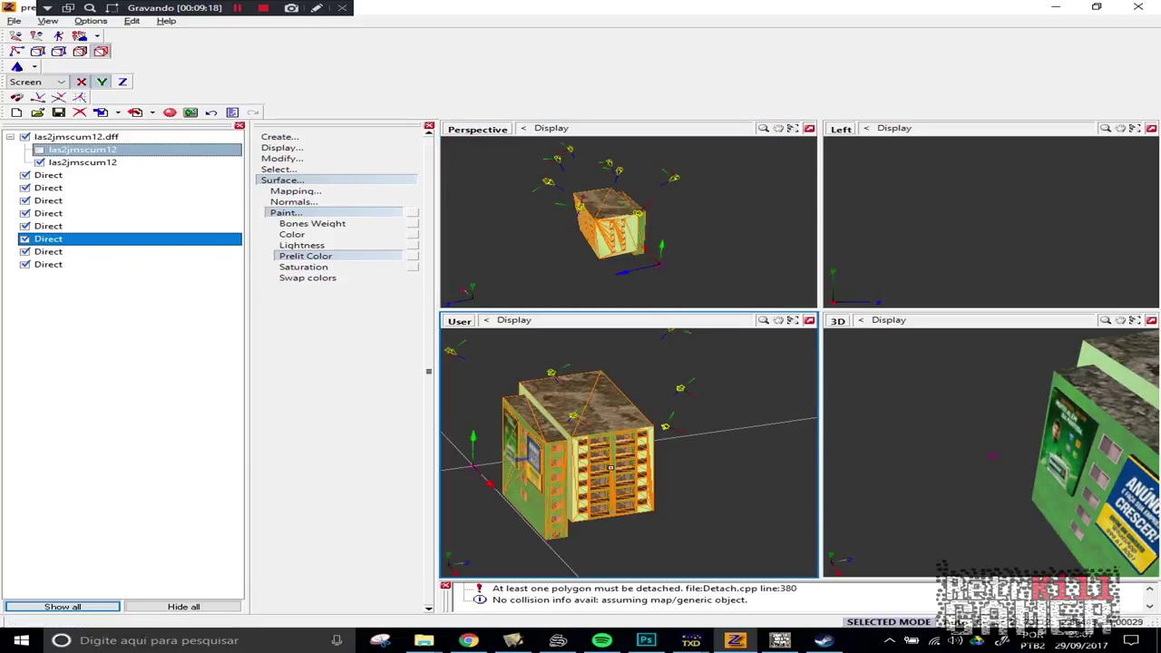
# Apply Prelit Color to the visible las2jmscum12 building mesh in the User view
pyautogui.scroll(3, 551, 423)
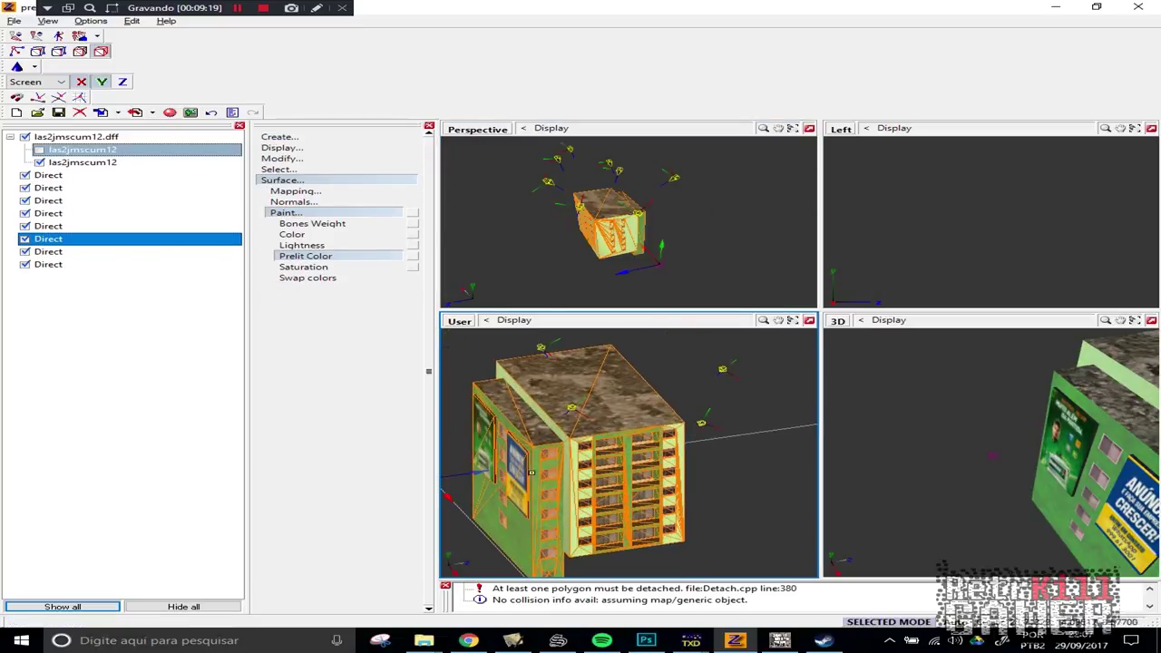
pyautogui.scroll(-2, 585, 446)
pyautogui.moveTo(585, 446); pyautogui.dragTo(581, 443, button='middle')
pyautogui.click(585, 442)
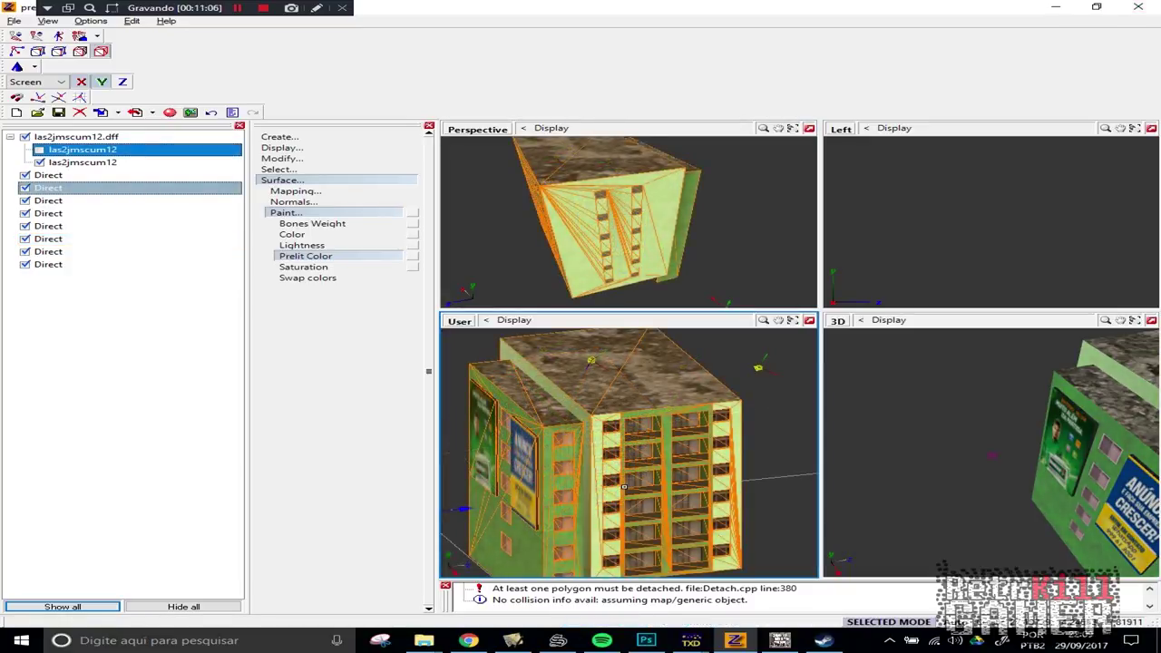
pyautogui.click(454, 288)
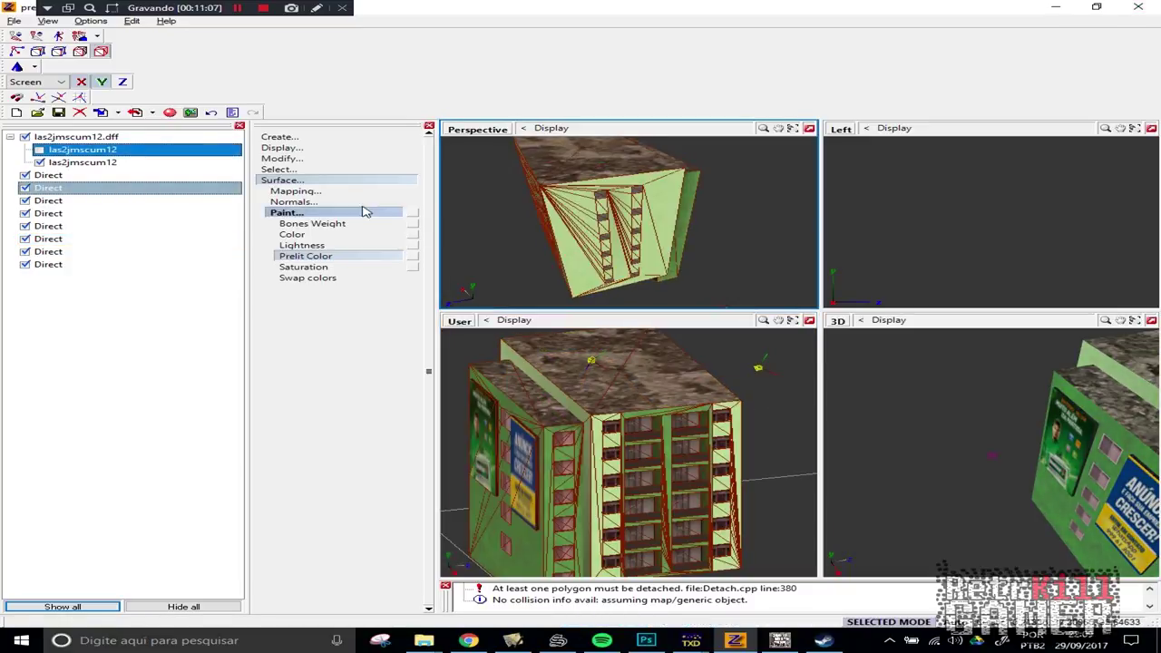
# Save the scene as predio1, replacing the existing project file
pyautogui.click(194, 137)
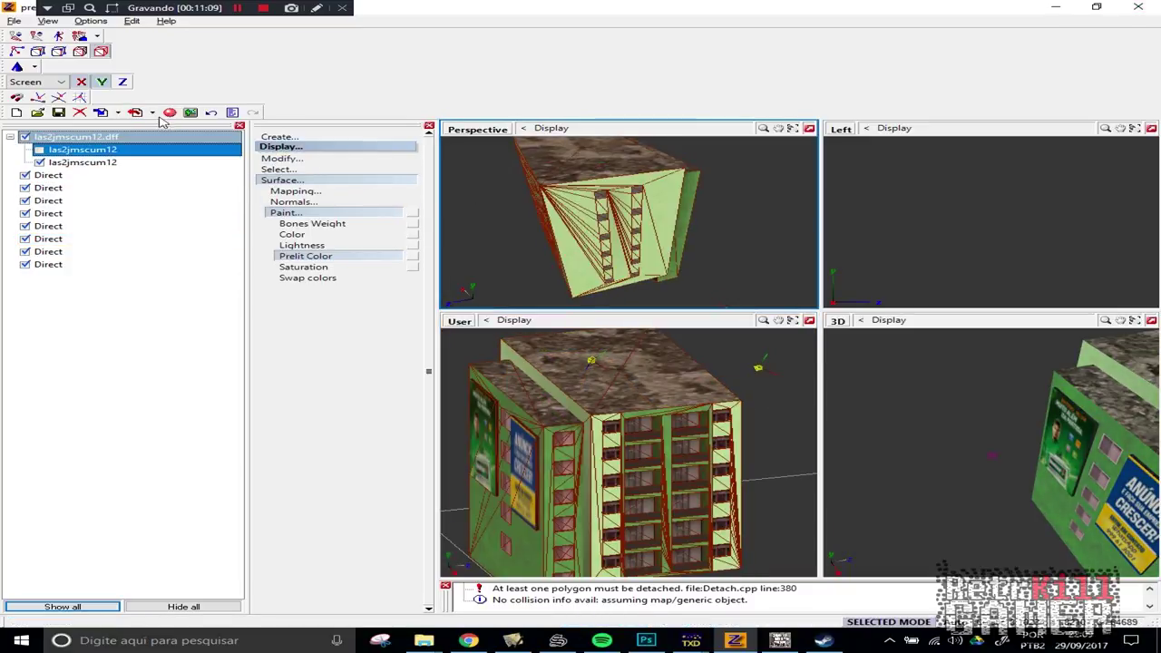
pyautogui.click(13, 20)
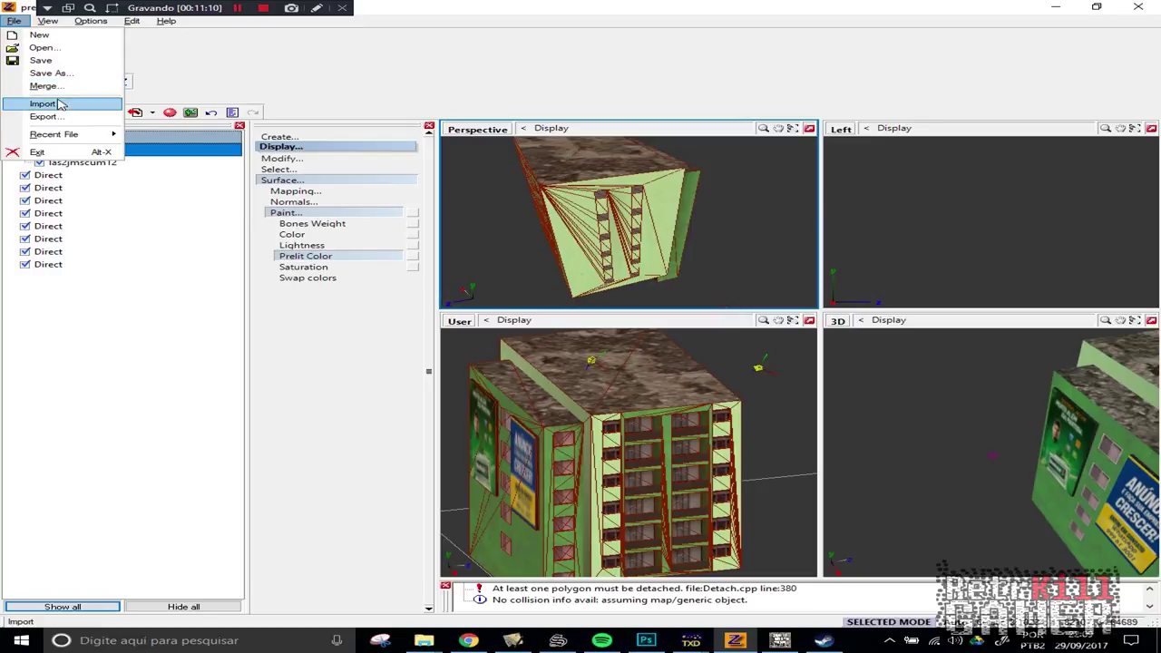
pyautogui.click(58, 74)
pyautogui.click(479, 246)
pyautogui.click(665, 344)
pyautogui.click(635, 326)
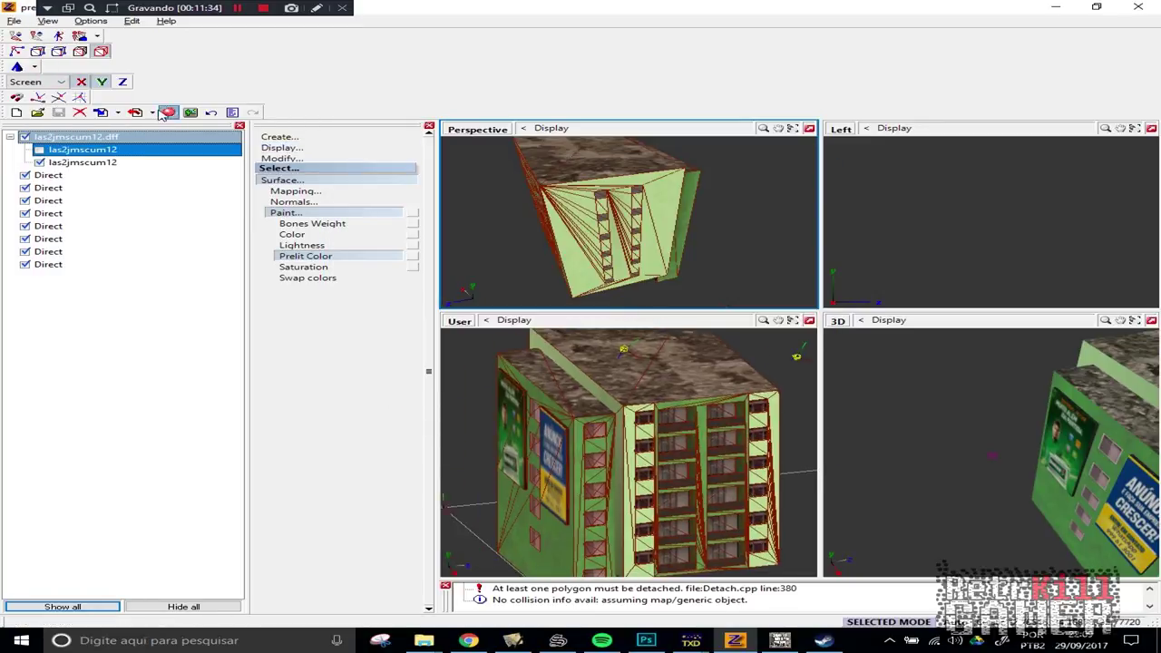
# Show the hidden las2jmscum12 base mesh and attach the building mesh to it
pyautogui.keyDown('ctrl'); pyautogui.click(81, 161); pyautogui.keyUp('ctrl')
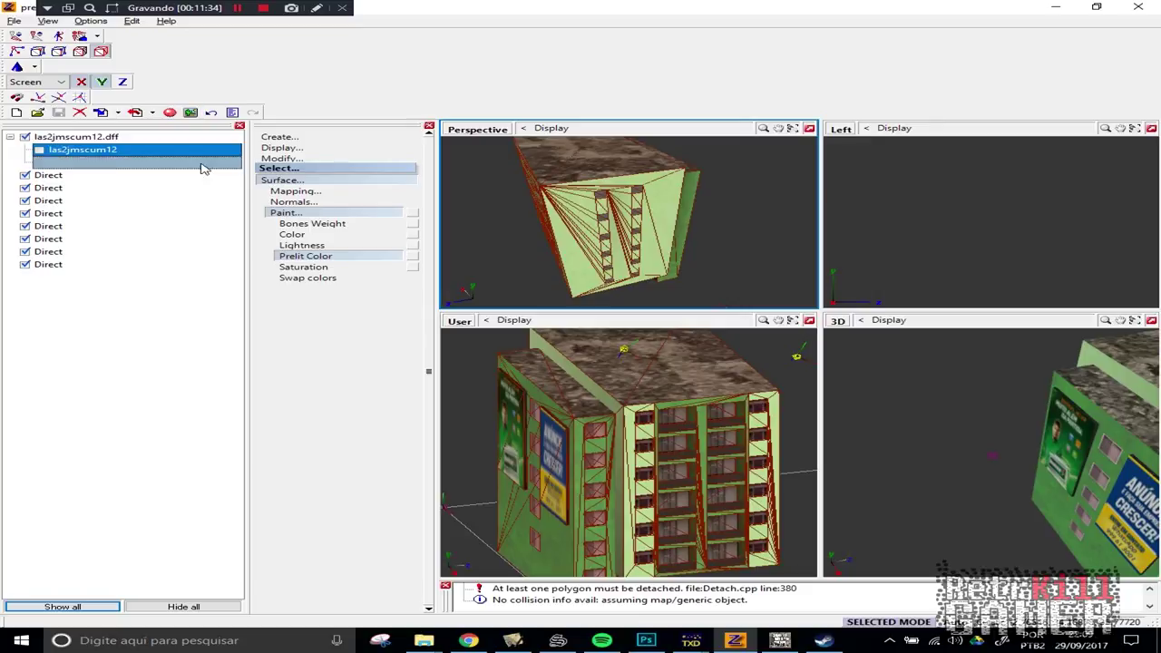
pyautogui.click(289, 148)
pyautogui.click(292, 149)
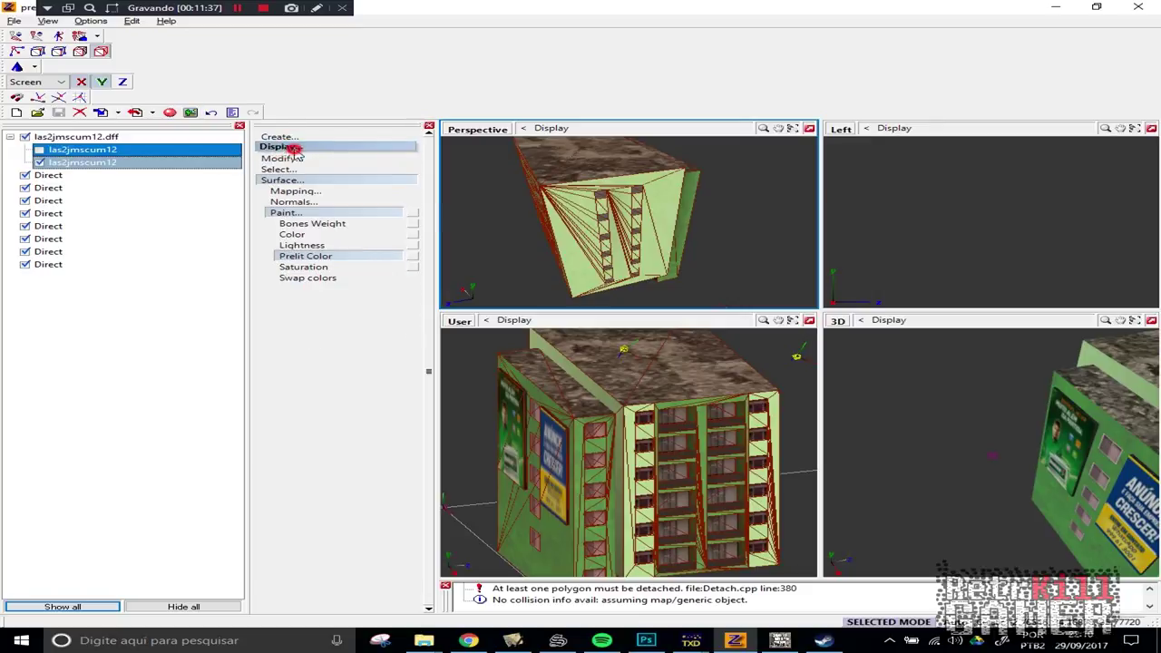
pyautogui.click(295, 158)
pyautogui.click(285, 179)
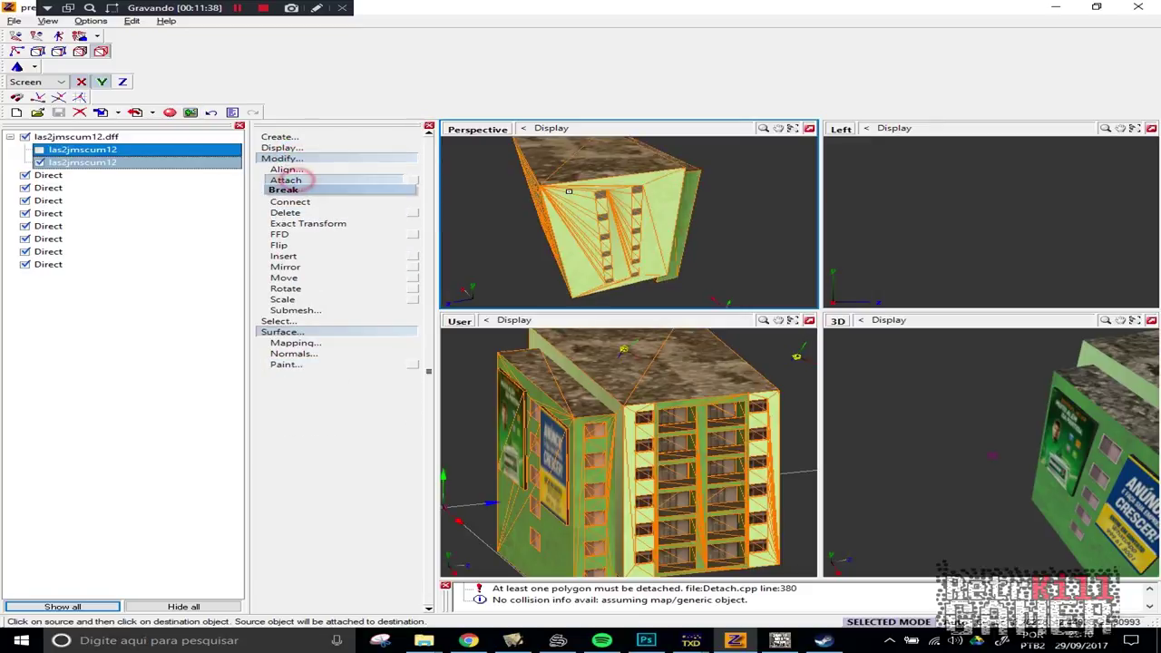
pyautogui.click(39, 150)
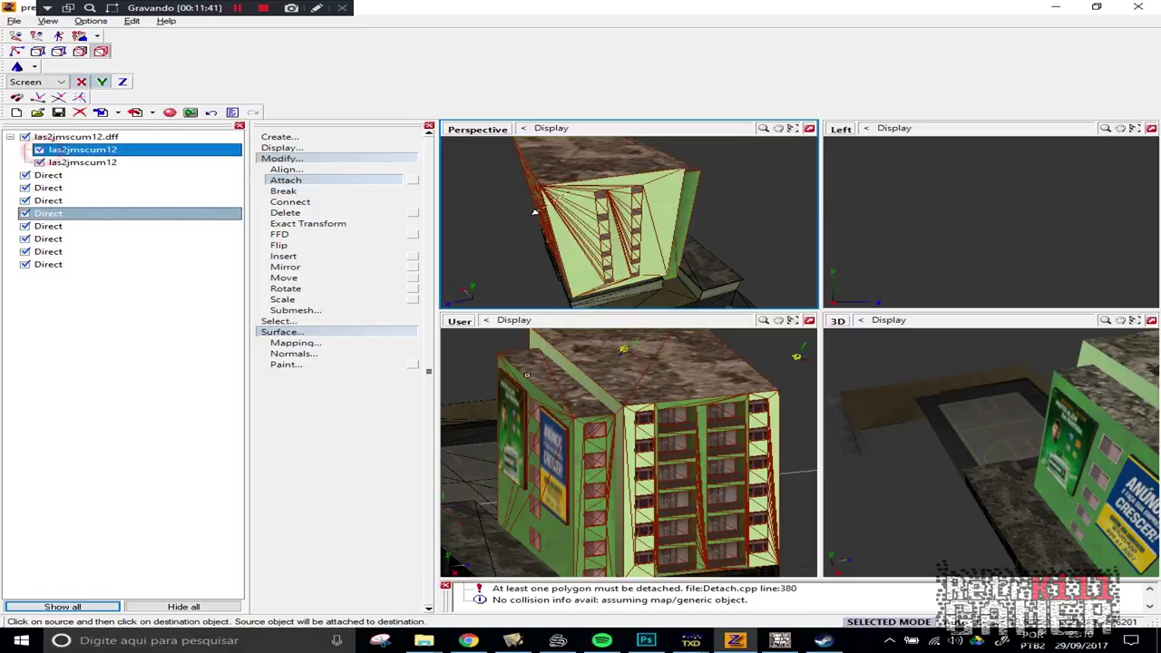
pyautogui.scroll(-2, 590, 354)
pyautogui.moveTo(591, 354); pyautogui.dragTo(602, 330, button='middle')
pyautogui.click(639, 482)
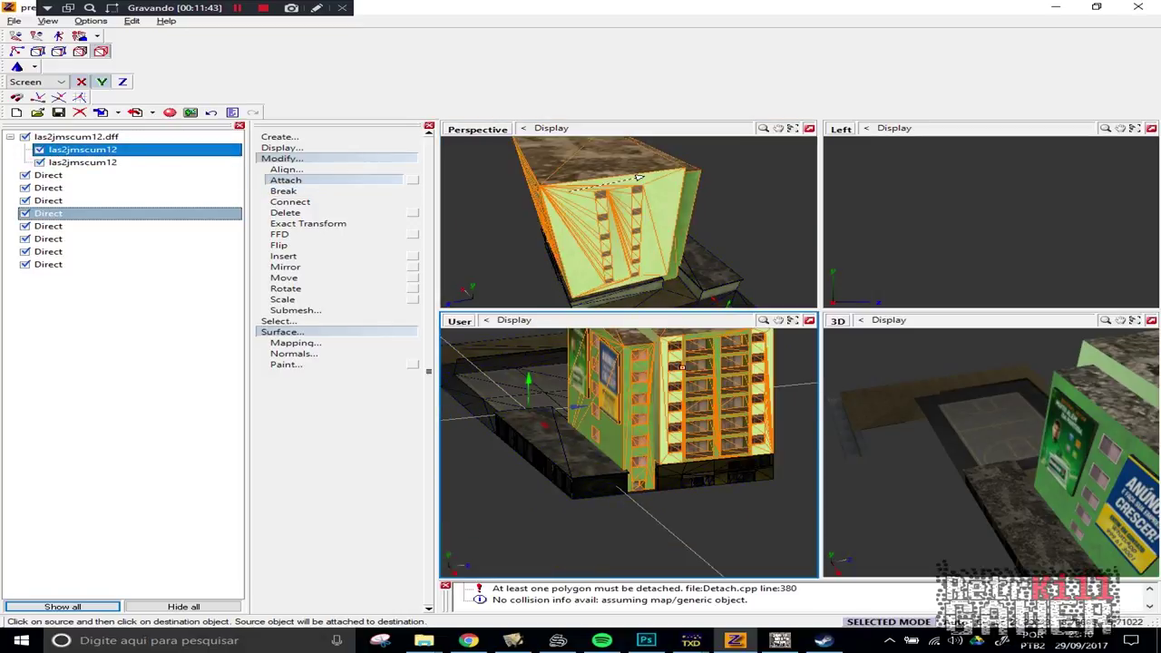
pyautogui.click(278, 233)
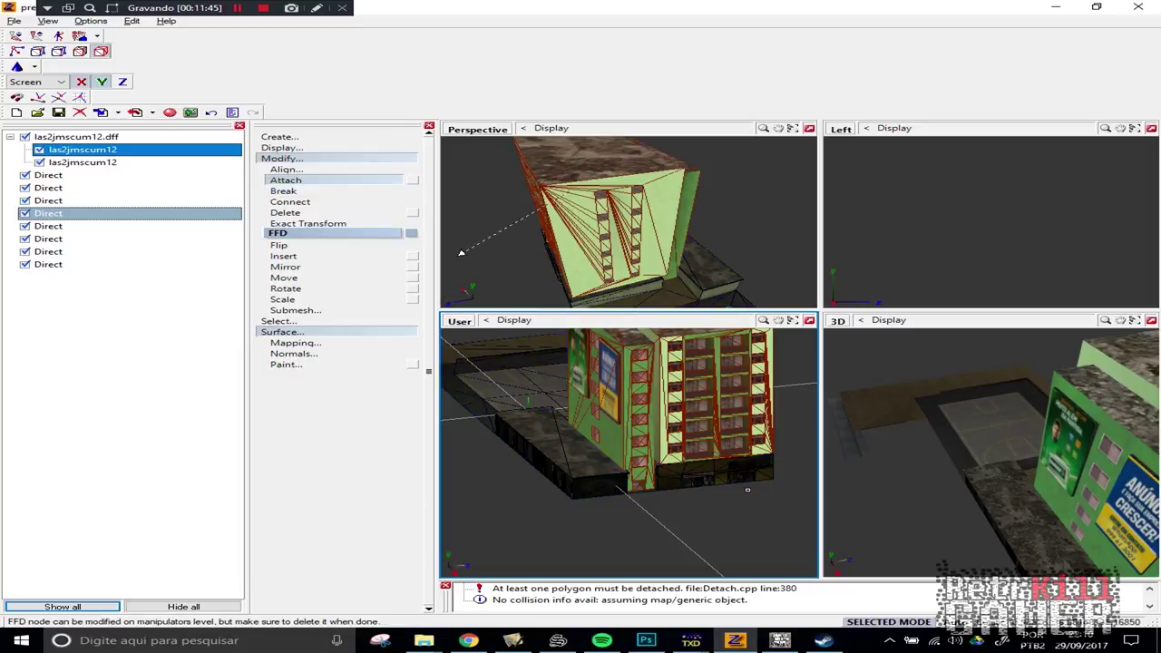
pyautogui.click(528, 390)
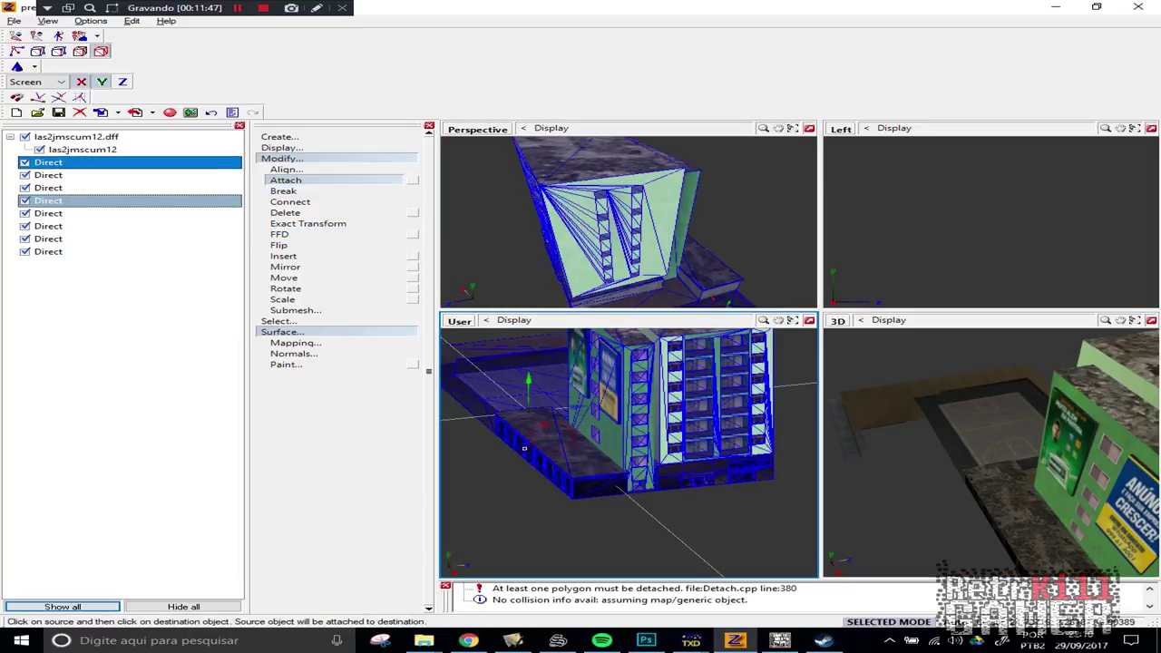
# Delete all eight directional lights from the scene, leaving only the las2jmscum12.dff model
pyautogui.rightClick(50, 164)
pyautogui.click(181, 178)
pyautogui.rightClick(80, 173)
pyautogui.click(95, 184)
pyautogui.click(195, 185)
pyautogui.rightClick(60, 188)
pyautogui.click(118, 198)
pyautogui.click(218, 200)
pyautogui.rightClick(63, 188)
pyautogui.click(91, 200)
pyautogui.click(186, 200)
pyautogui.rightClick(52, 187)
pyautogui.click(96, 201)
pyautogui.click(195, 200)
pyautogui.rightClick(67, 186)
pyautogui.click(100, 201)
pyautogui.click(201, 200)
pyautogui.rightClick(61, 174)
pyautogui.click(100, 190)
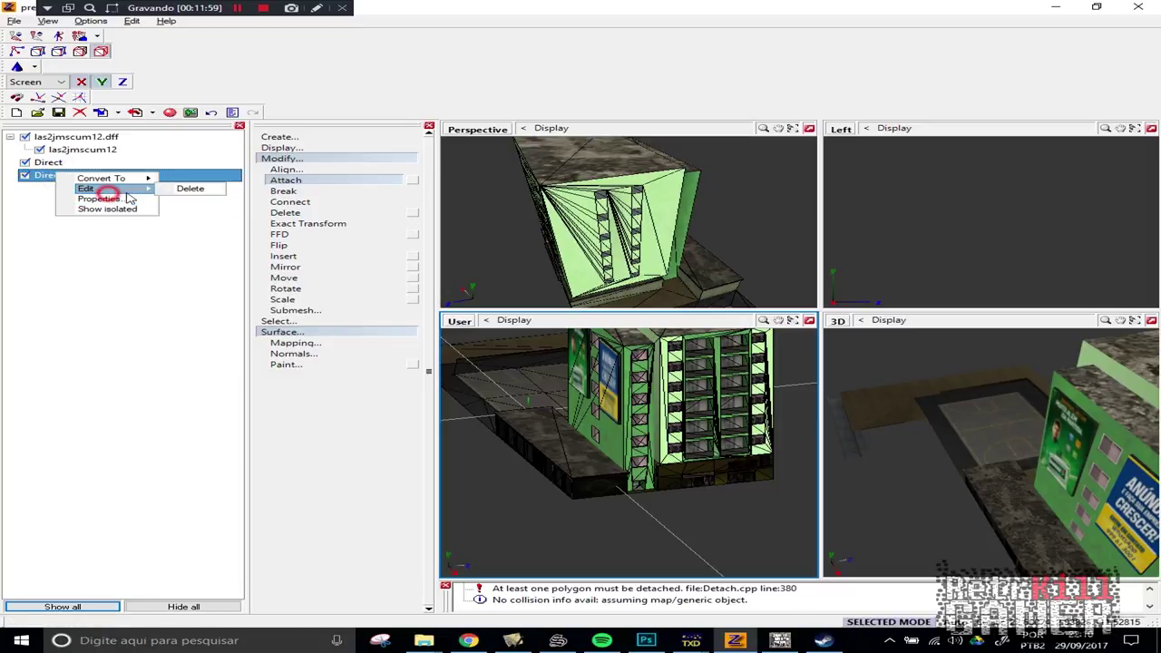
pyautogui.click(181, 191)
pyautogui.rightClick(35, 165)
pyautogui.click(82, 176)
pyautogui.click(163, 176)
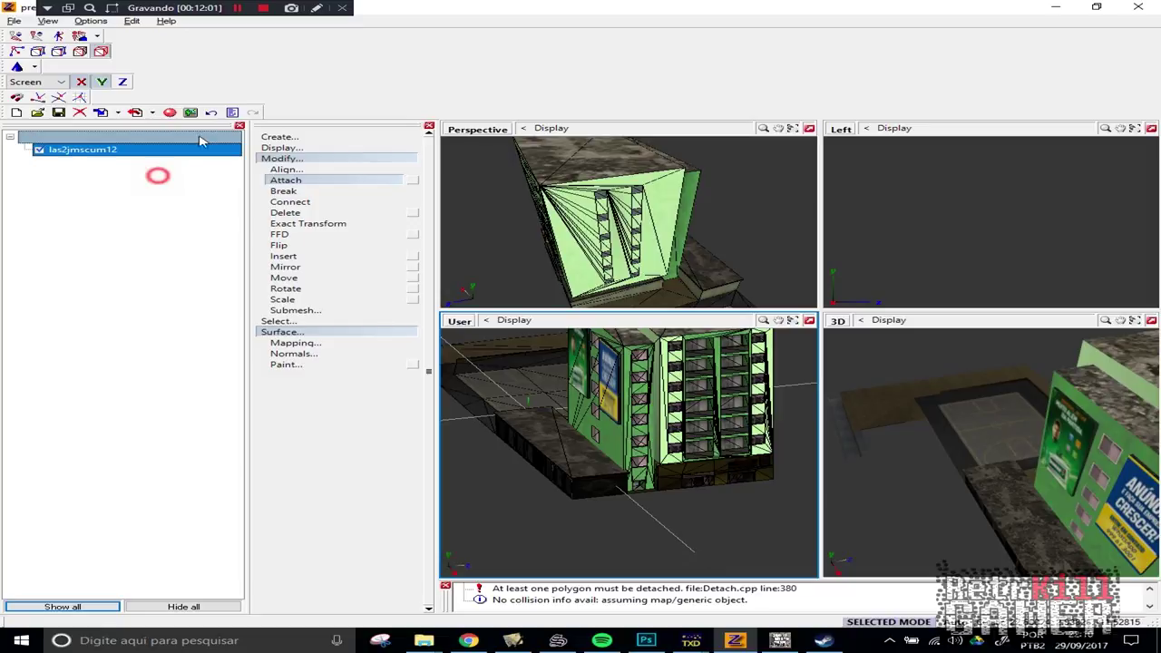
# Export the model as a GTA San Andreas DFF over las2jmscum12.dff on the Desktop, replacing the existing file
pyautogui.click(134, 112)
pyautogui.scroll(-10, 476, 270)
pyautogui.scroll(-1, 471, 269)
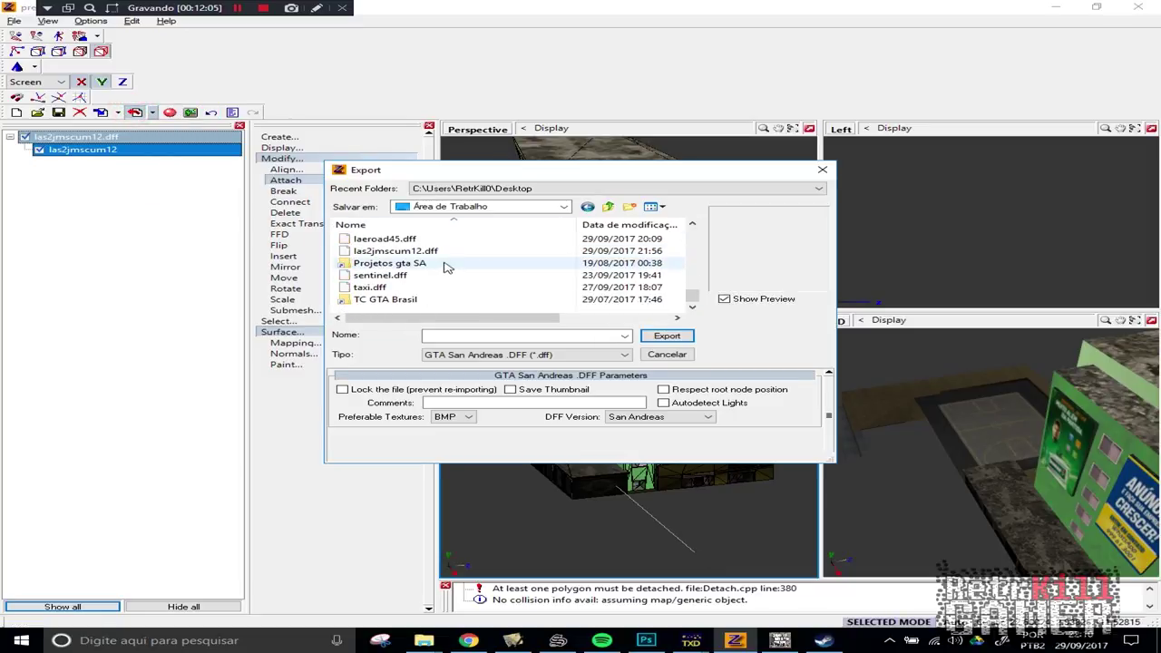
pyautogui.click(441, 251)
pyautogui.click(668, 337)
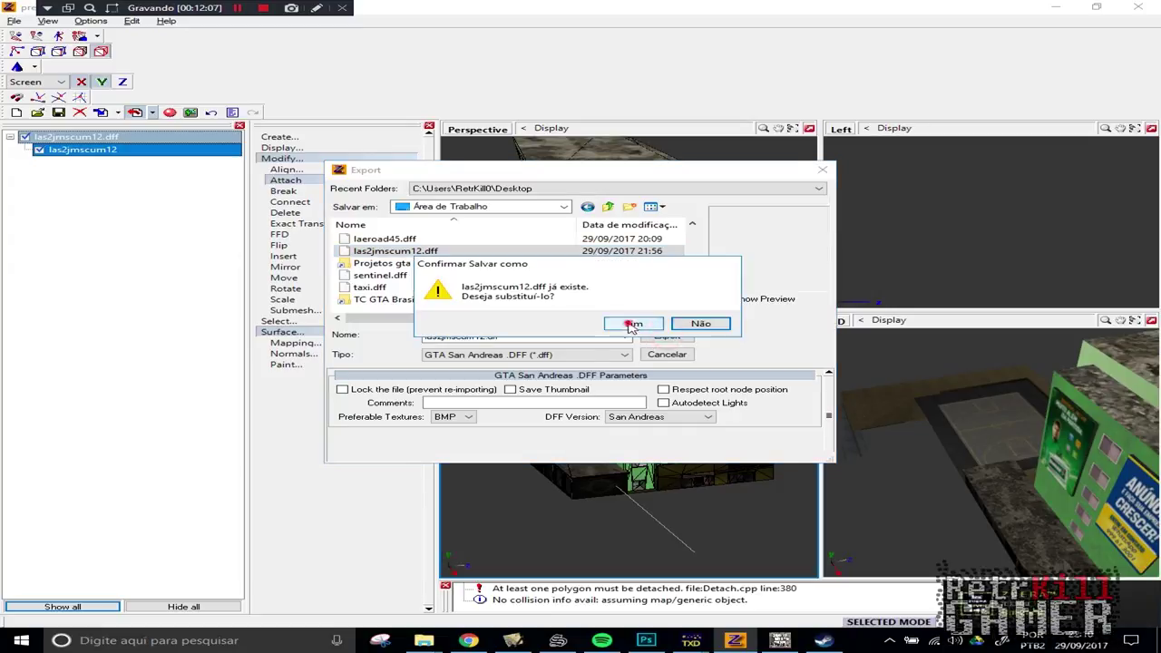
pyautogui.click(627, 322)
# Copy the exported las2jmscum12.dff from the Desktop into the modloader's Meus_Projetos folder, replacing the file there
pyautogui.click(1055, 7)
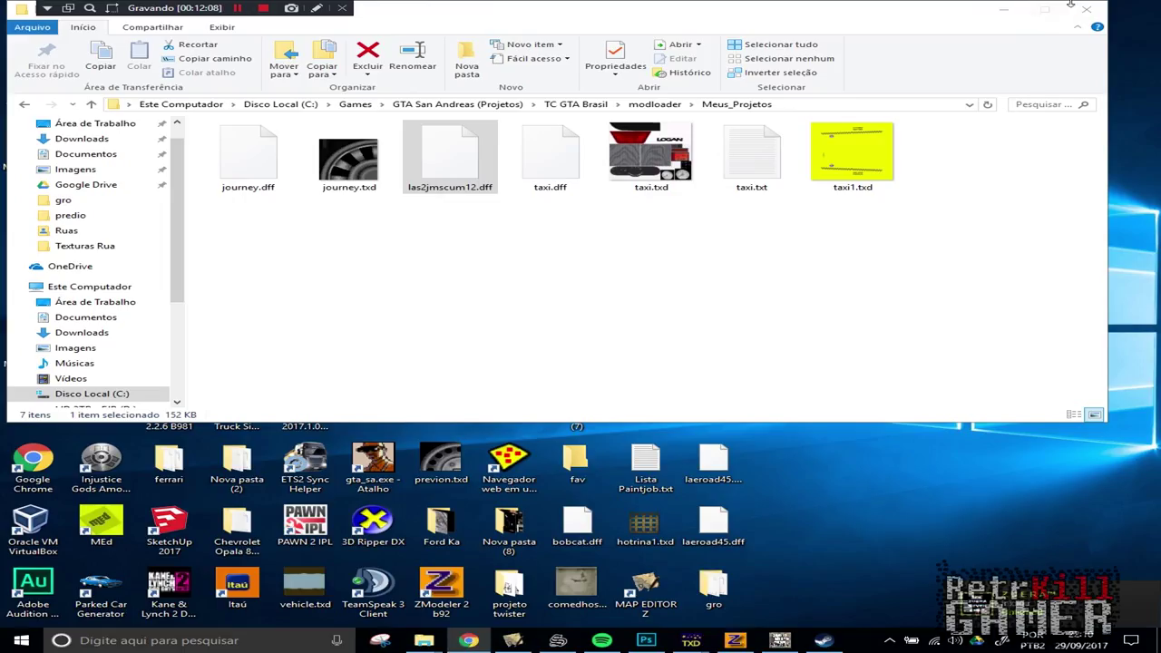
pyautogui.click(1004, 10)
pyautogui.click(1003, 9)
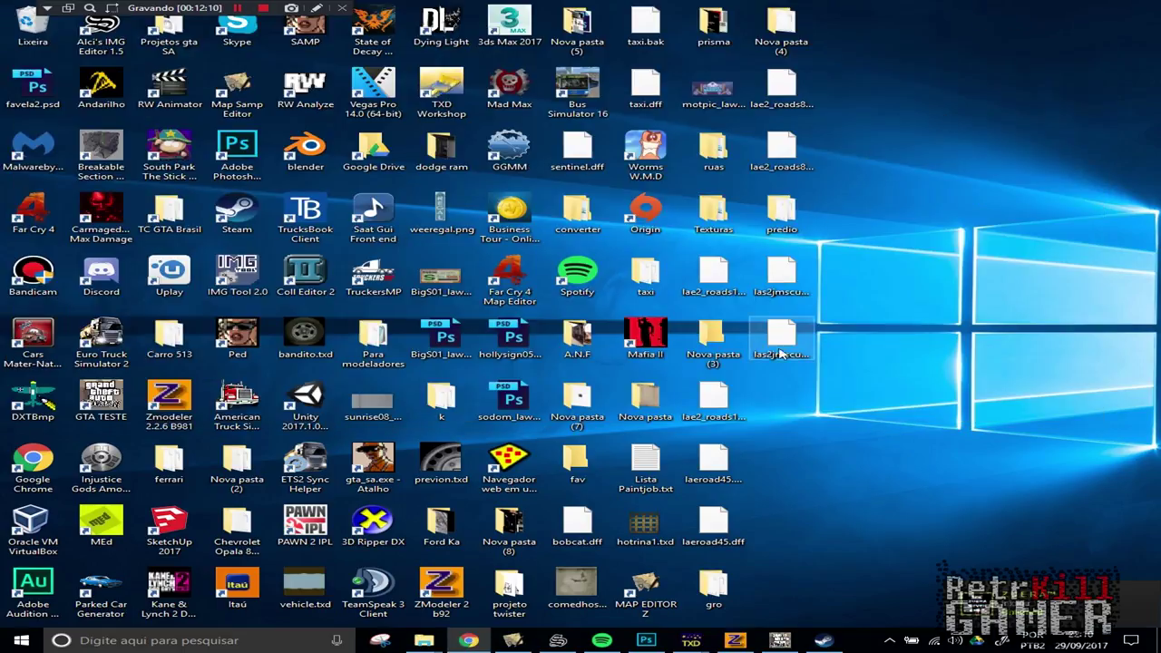
pyautogui.click(781, 341)
pyautogui.rightClick(423, 642)
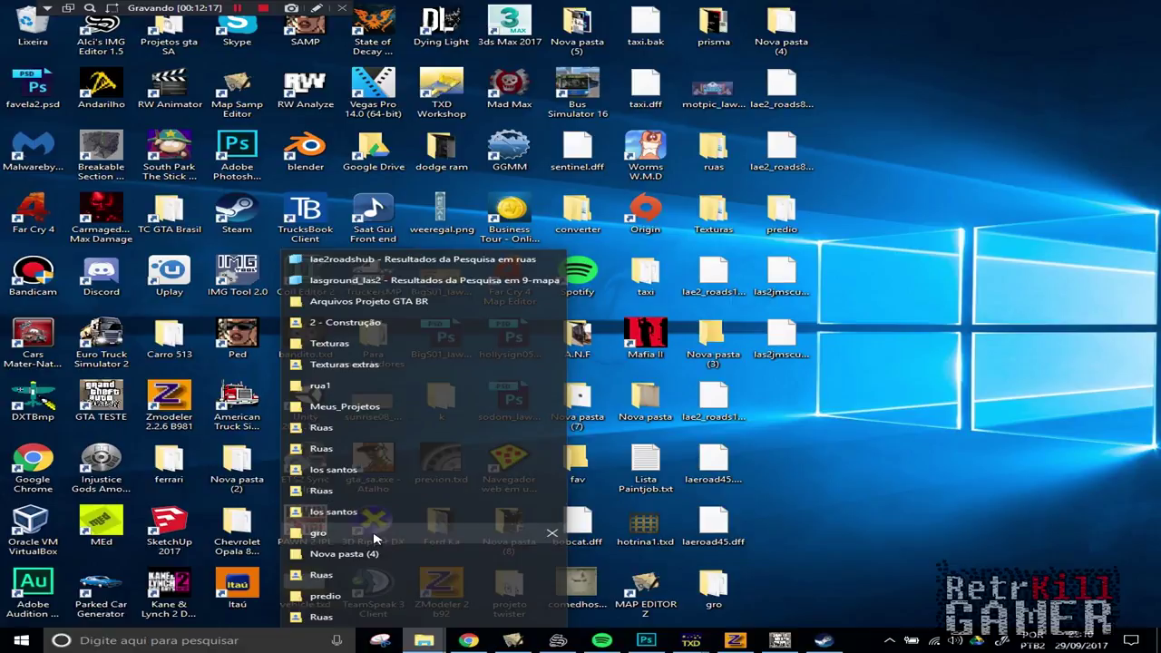
pyautogui.click(366, 407)
pyautogui.hotkey('ctrl', 'v')
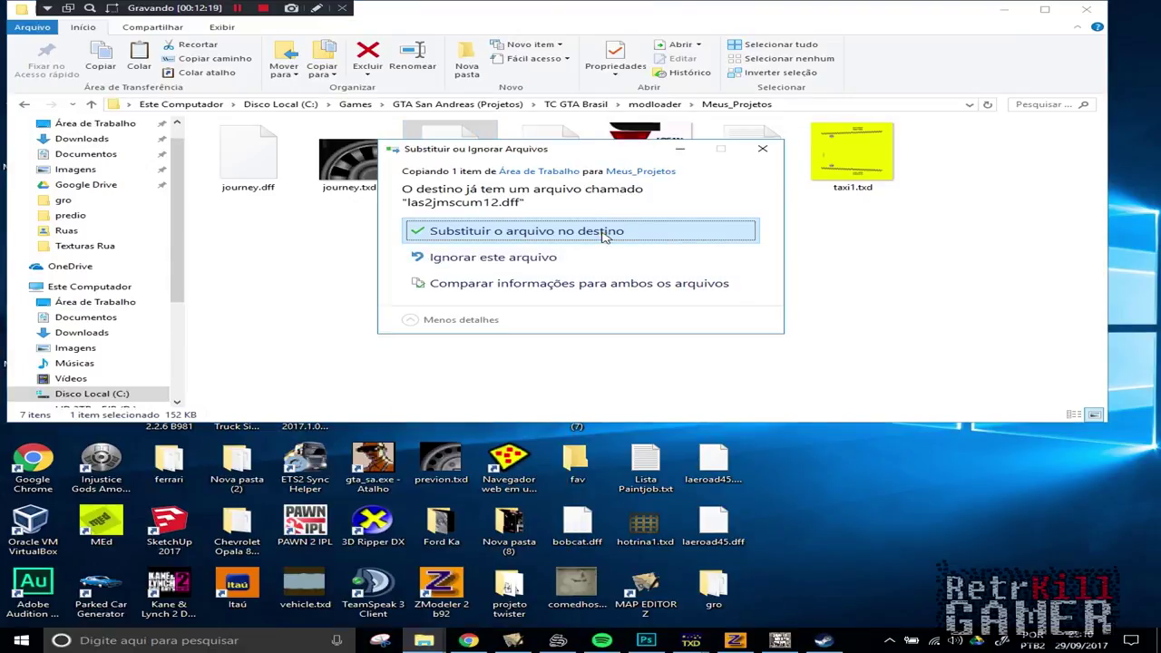
pyautogui.click(545, 228)
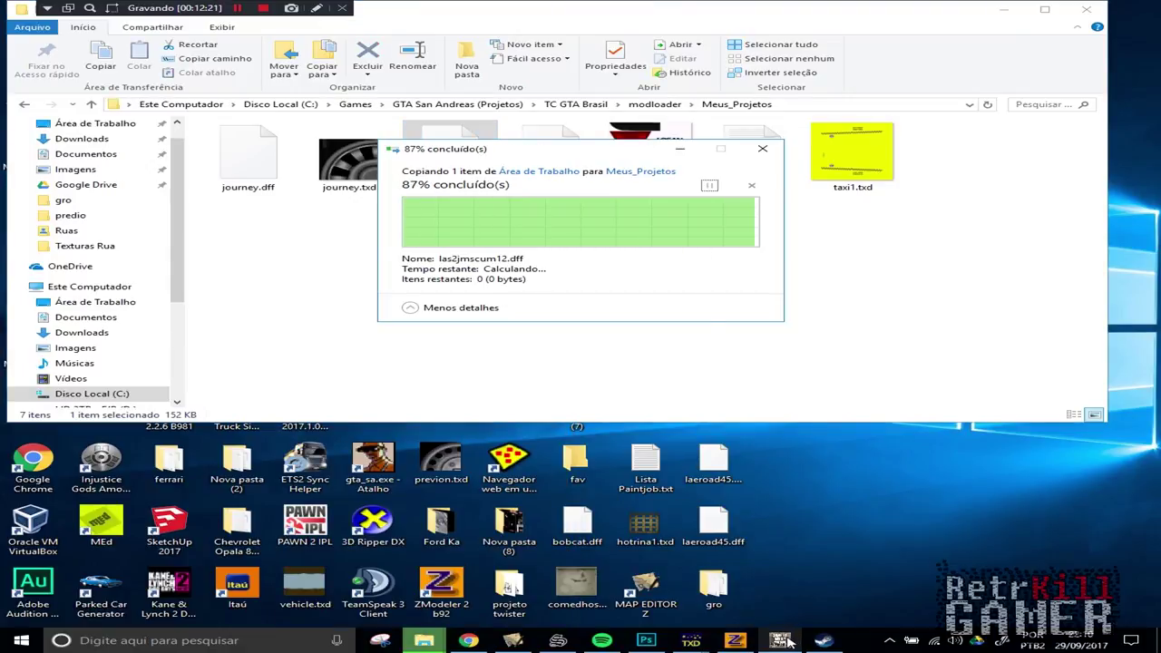
# Switch to GTA San Andreas and examine the green building's shading in daylight from the street
pyautogui.click(781, 640)
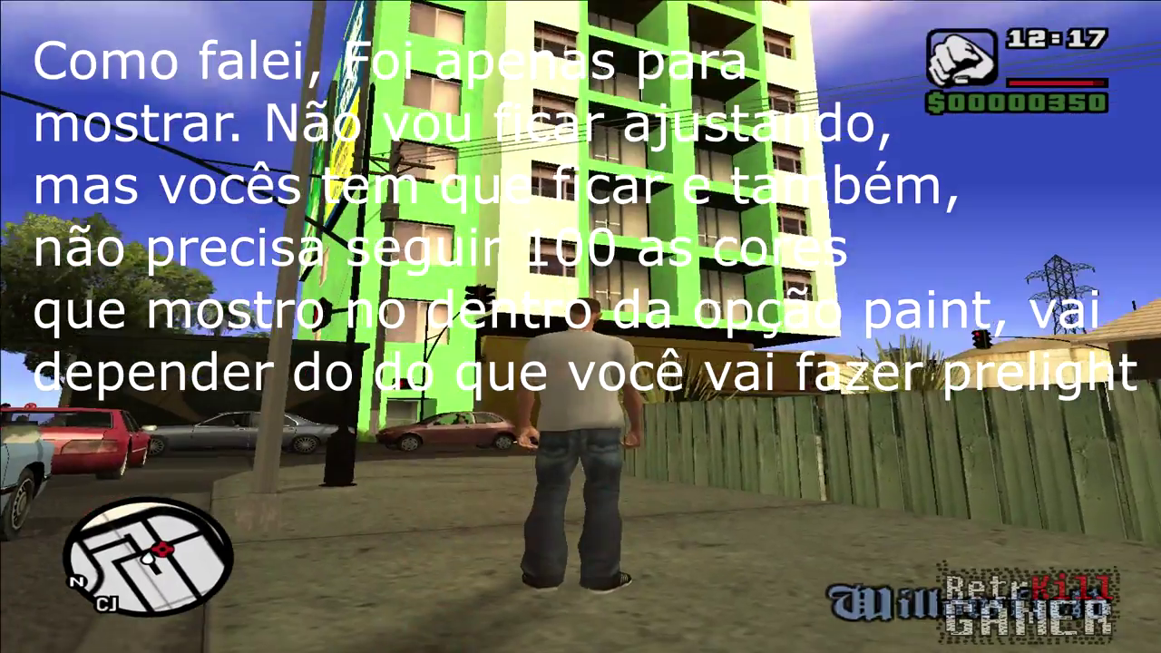
pyautogui.press('w')
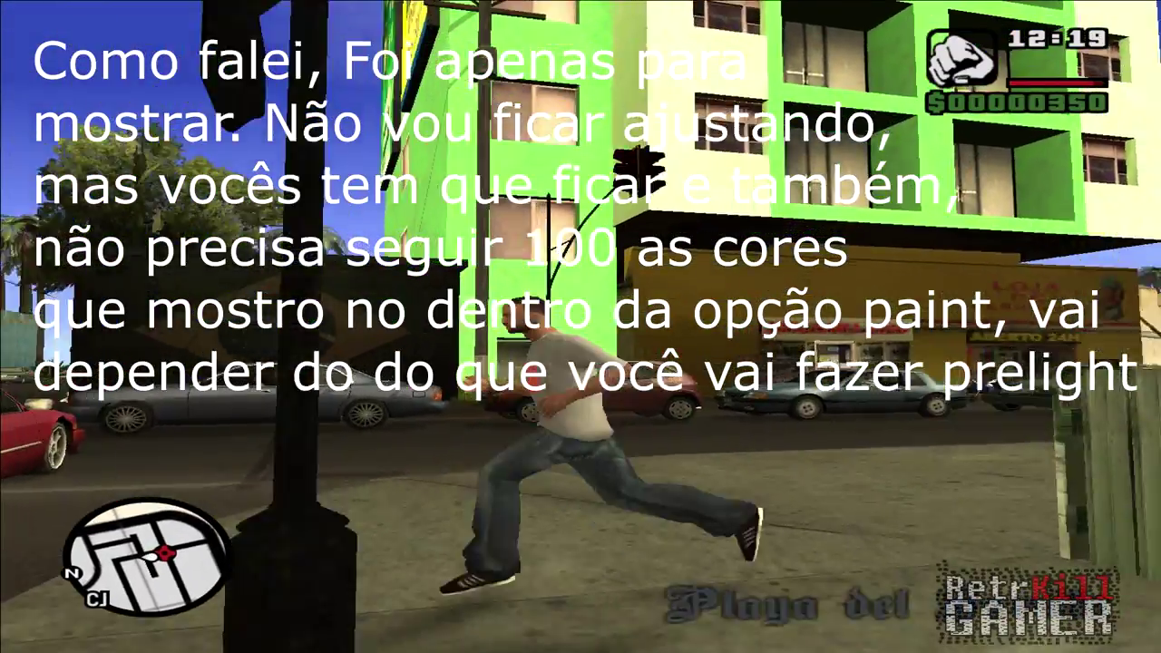
pyautogui.press('w')
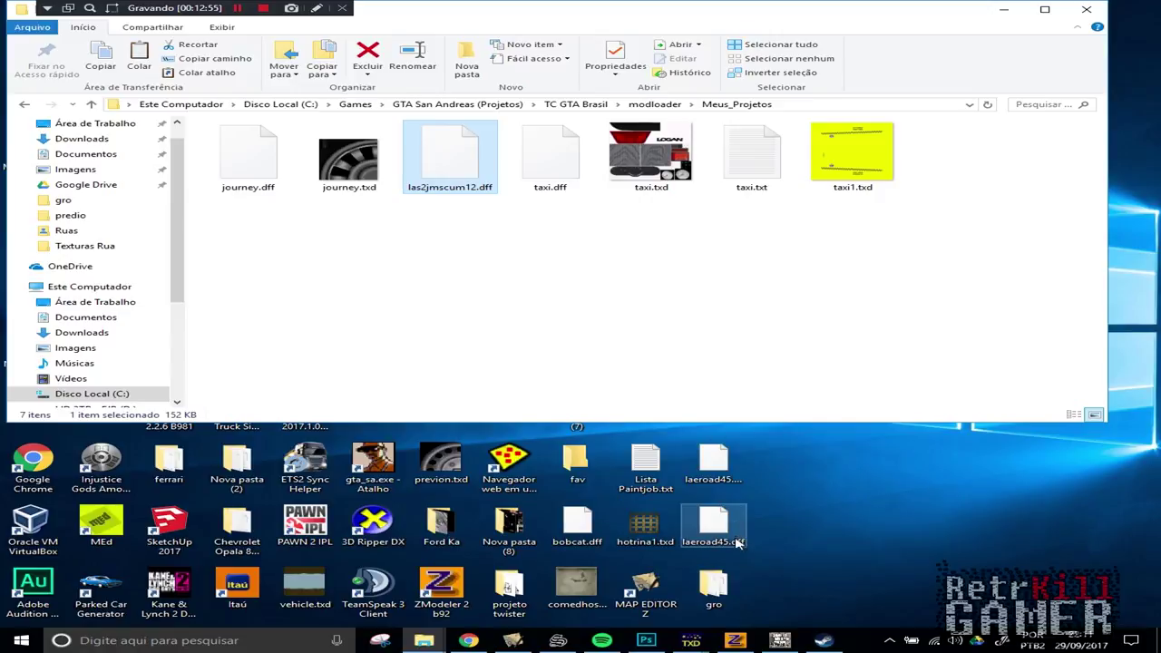
# Resume GTA San Andreas, set the game clock to 00:00 and examine the building's night appearance
pyautogui.click(770, 639)
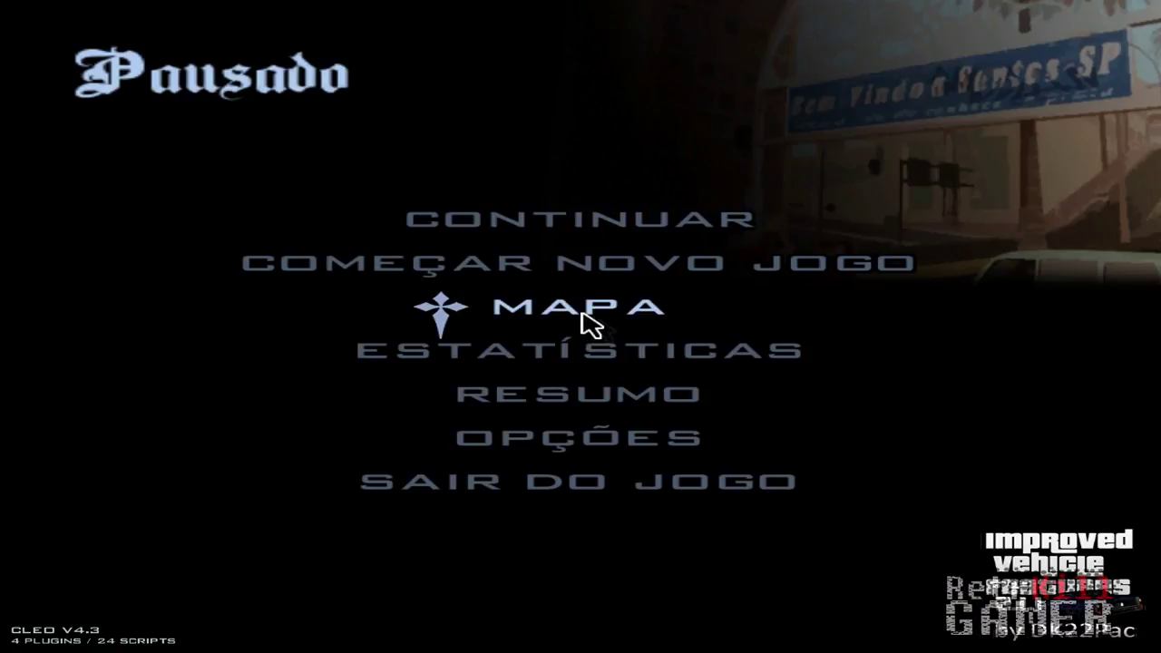
pyautogui.press('Escape')
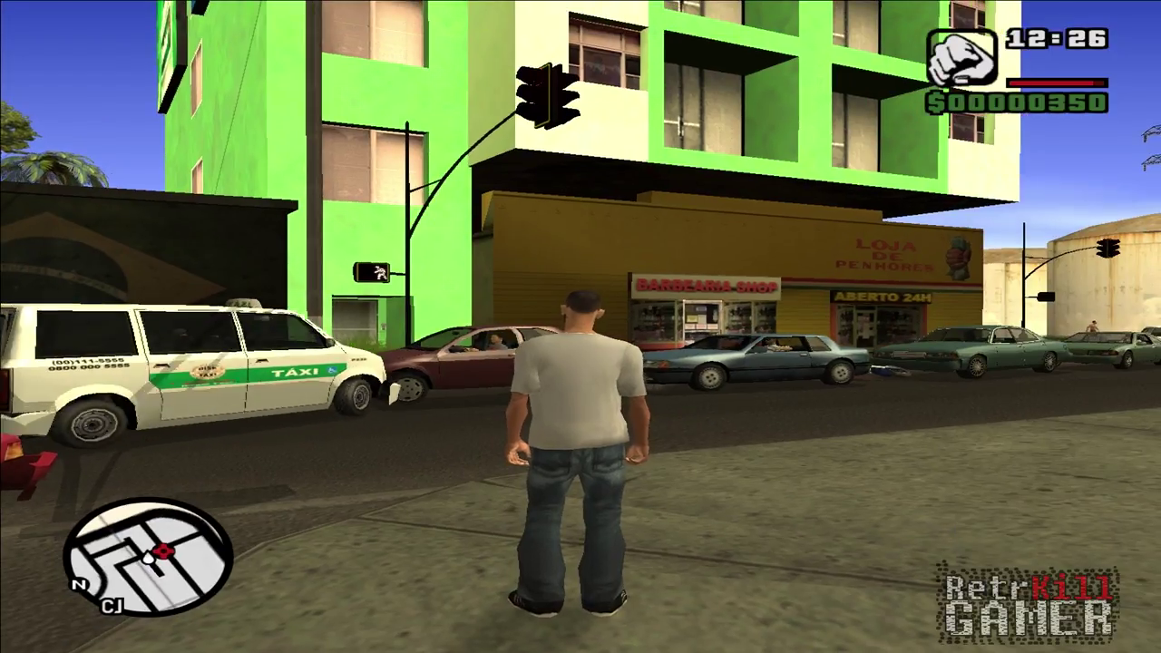
pyautogui.write('t0000')
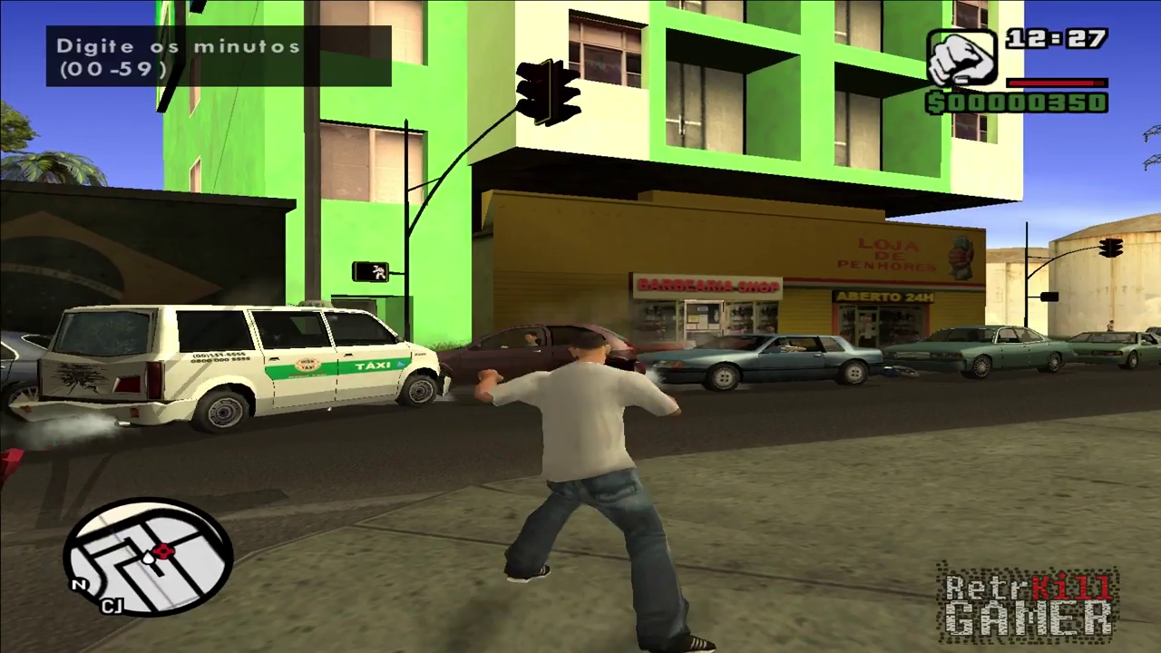
pyautogui.write('d')
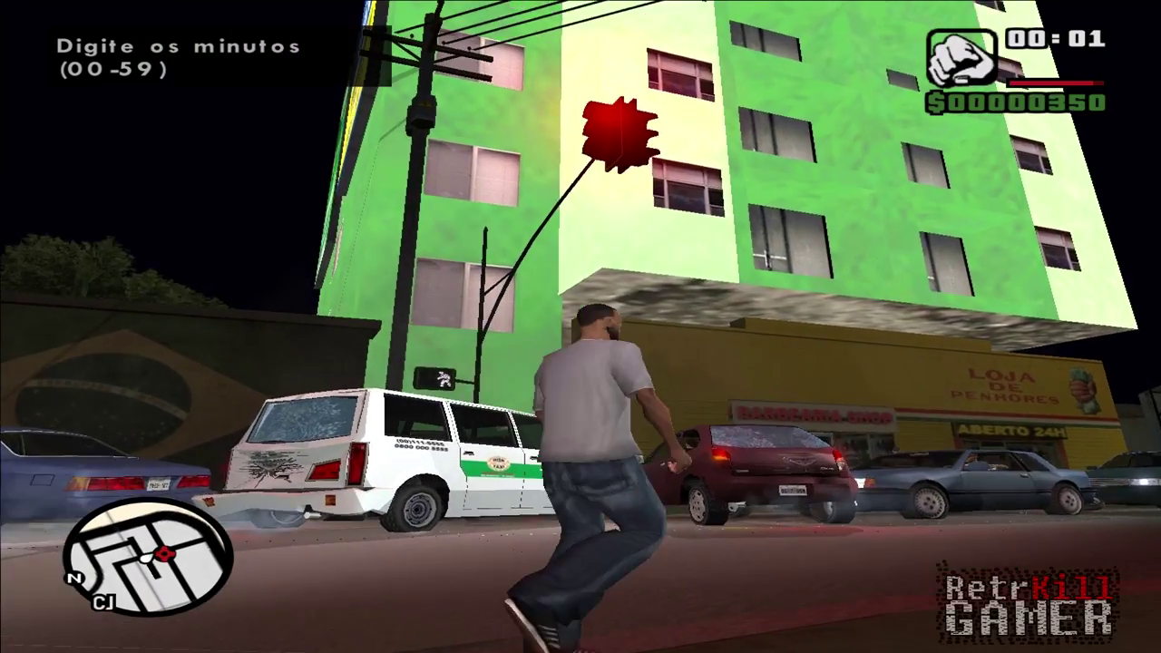
pyautogui.write('w')
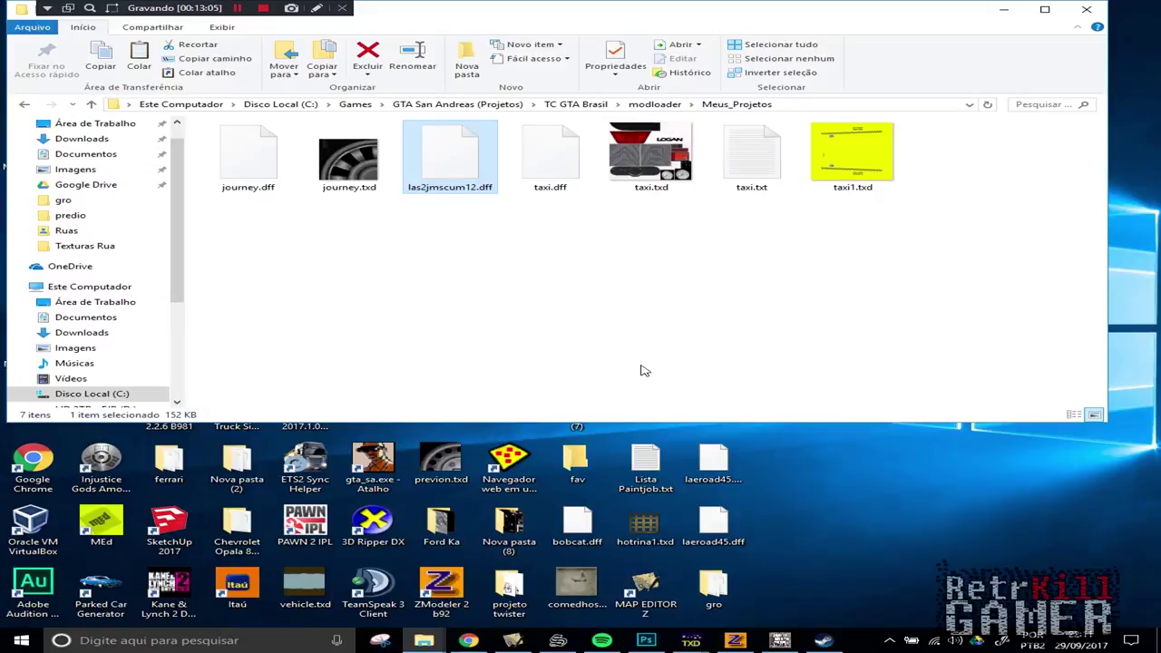
# Switch back to the predio1 scene in ZModeler
pyautogui.moveTo(737, 639)
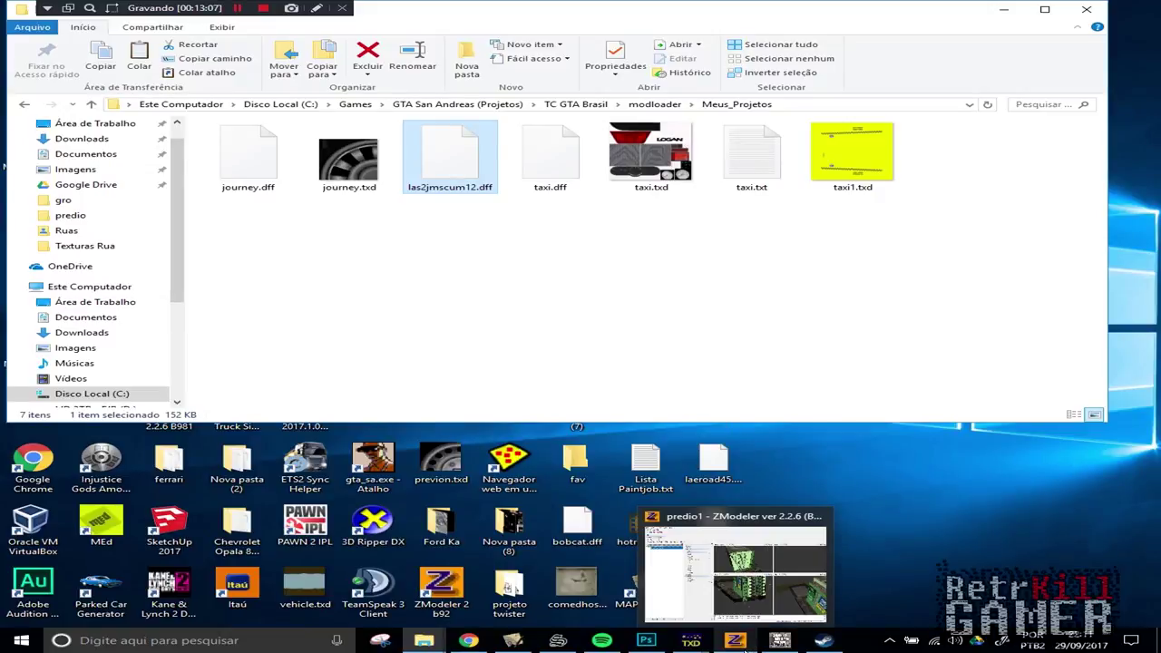
pyautogui.click(742, 606)
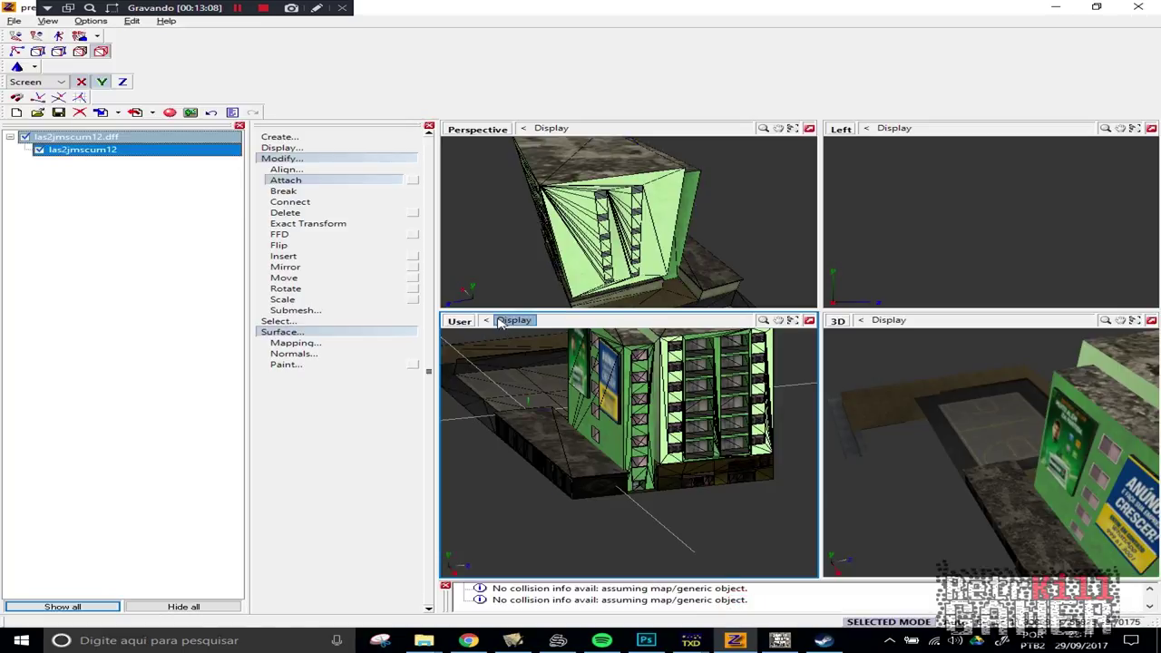
# Undo the previous edits until the building and its base are separate objects again and the Direct lights are restored
pyautogui.click(207, 111)
pyautogui.click(207, 112)
pyautogui.click(208, 113)
pyautogui.click(208, 112)
pyautogui.click(208, 112)
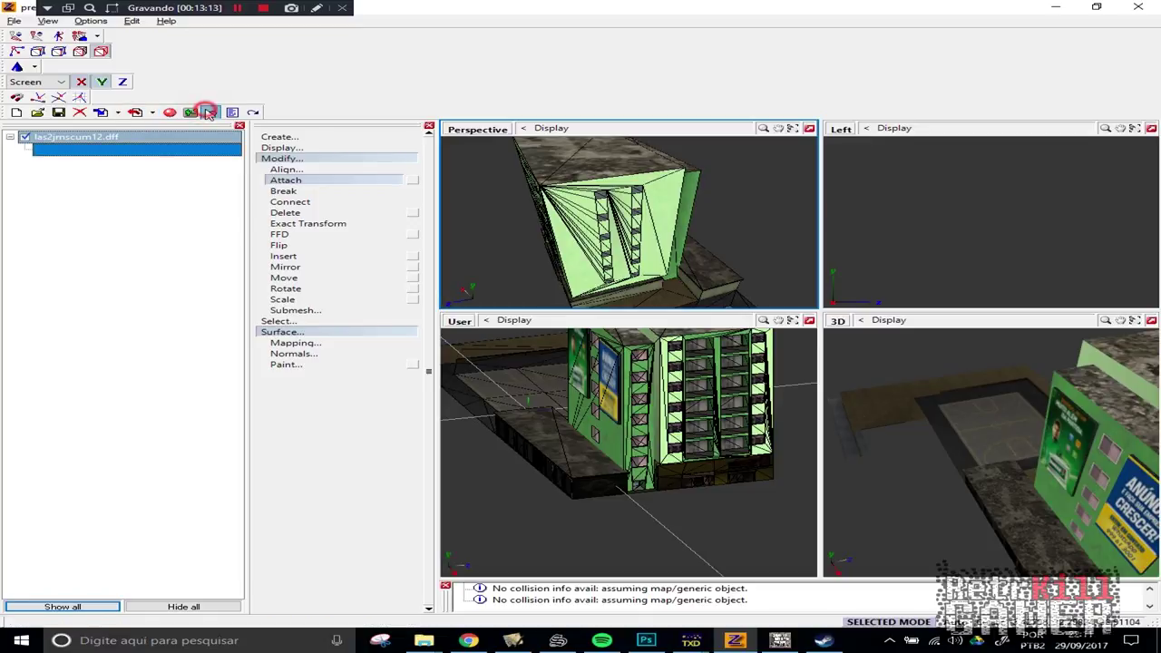
pyautogui.click(208, 113)
pyautogui.click(208, 113)
pyautogui.click(208, 112)
pyautogui.keyDown('ctrl'); pyautogui.click(232, 162); pyautogui.keyUp('ctrl')
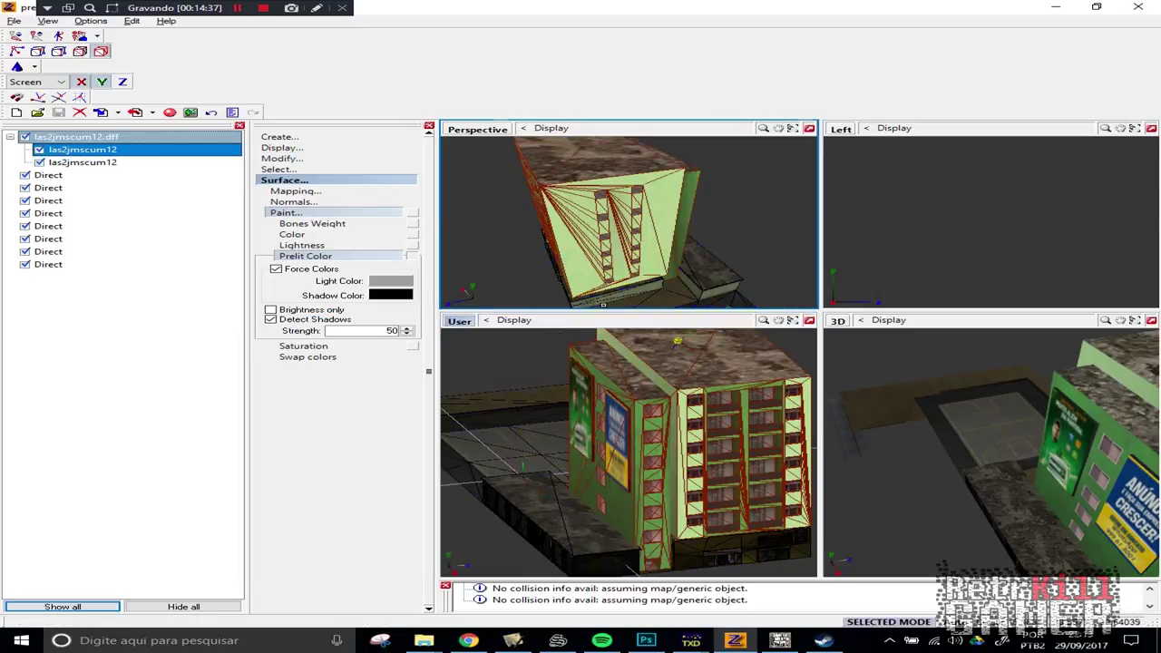
# Use the Swap colors paint function on the green building object
pyautogui.moveTo(725, 426); pyautogui.dragTo(789, 400, button='middle')
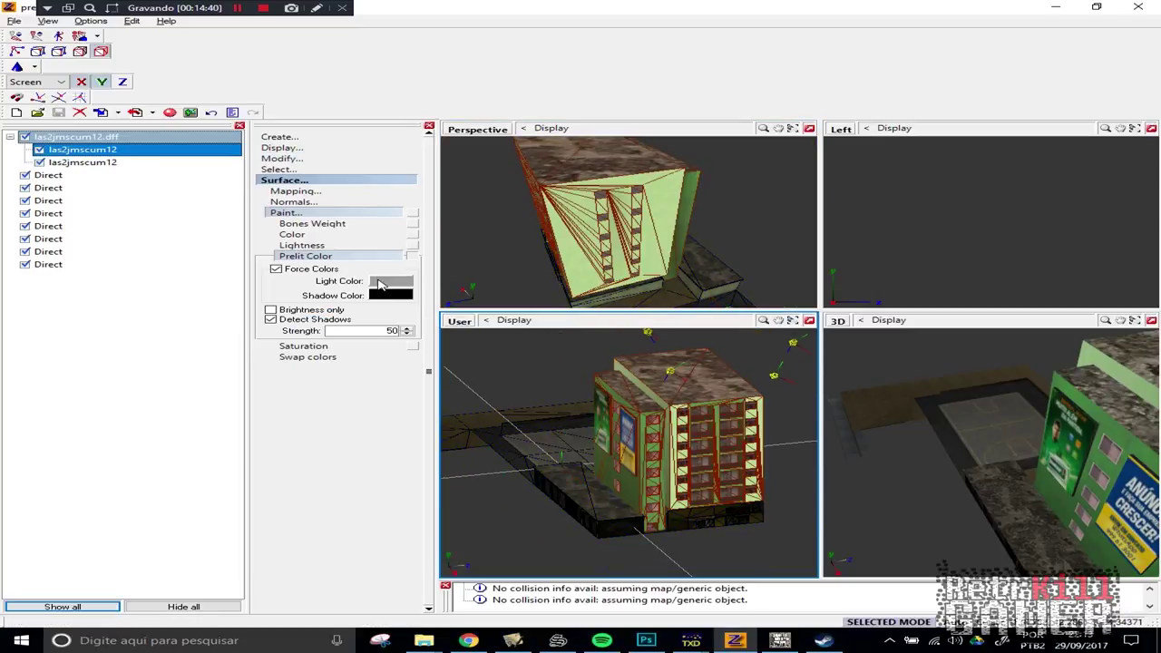
pyautogui.click(302, 181)
pyautogui.click(299, 181)
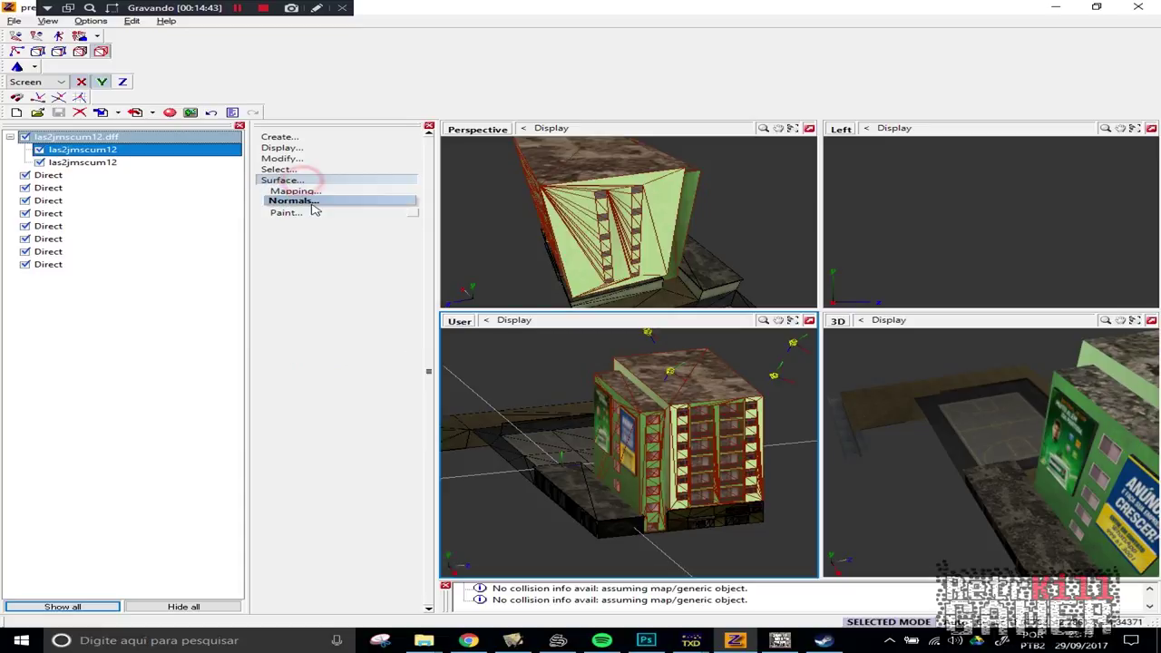
pyautogui.click(297, 214)
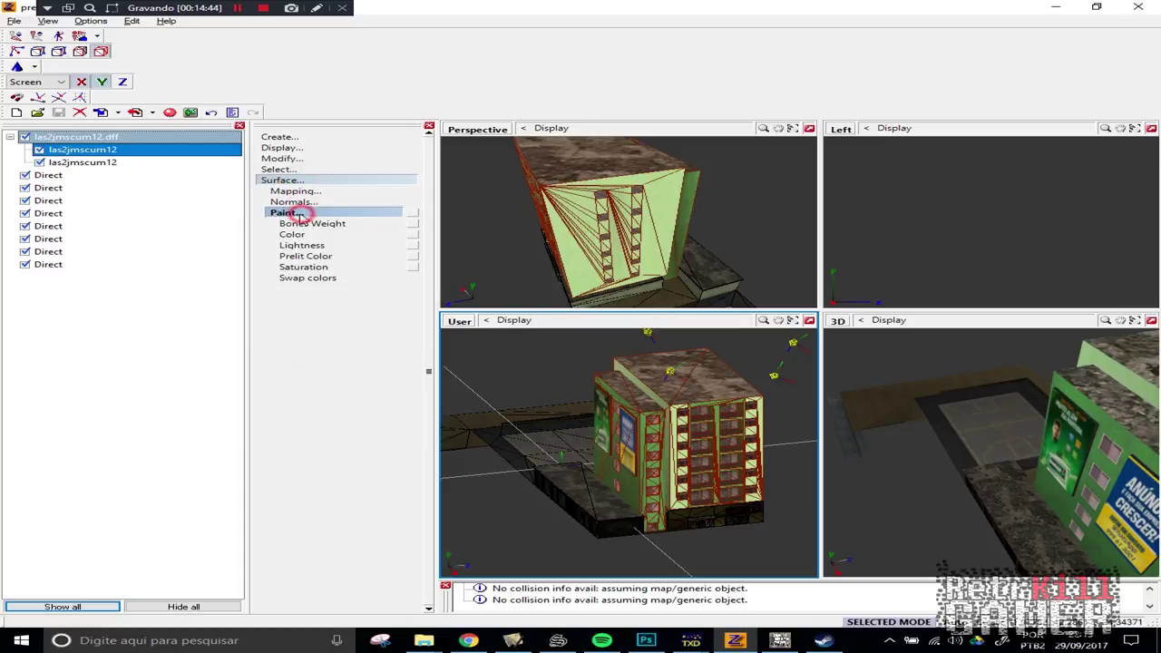
pyautogui.click(292, 278)
pyautogui.click(510, 238)
pyautogui.click(611, 203)
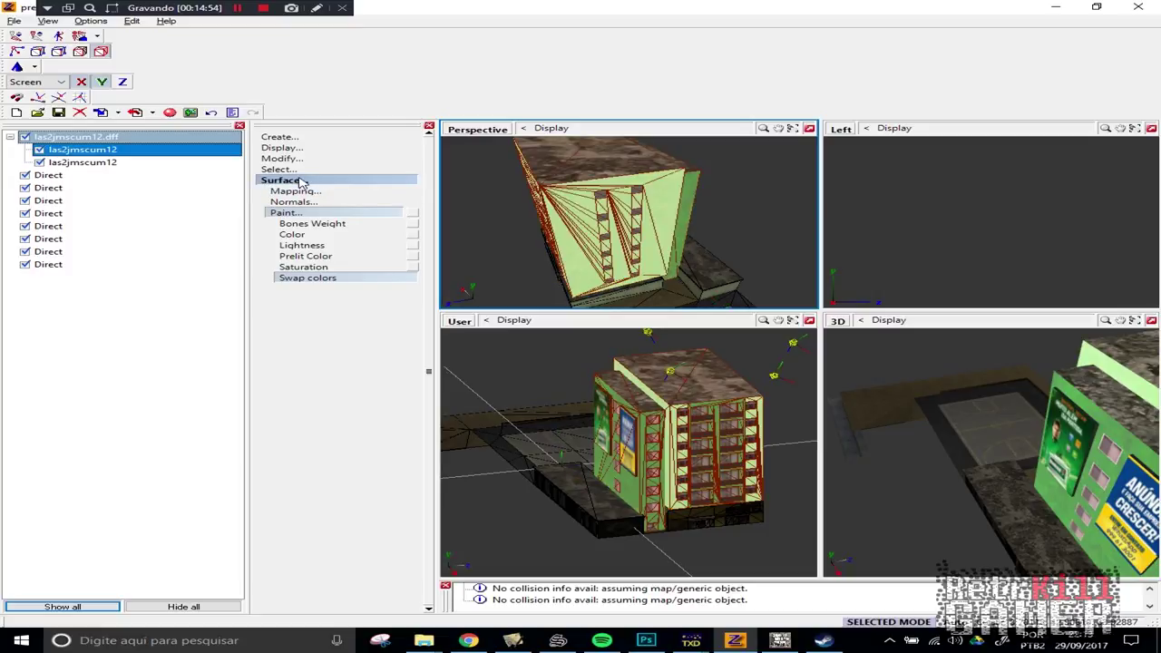
# Compute prelit colours for the building and its base with a near-black light colour, shadow detection on and strength 50
pyautogui.click(303, 256)
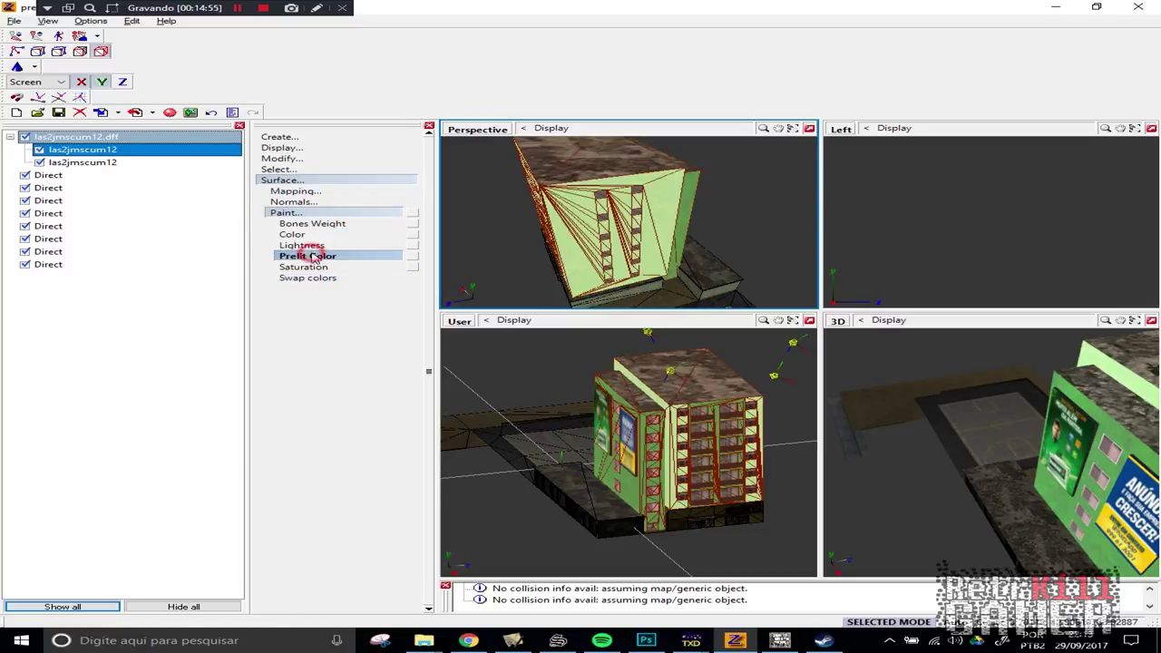
pyautogui.click(414, 259)
pyautogui.click(391, 282)
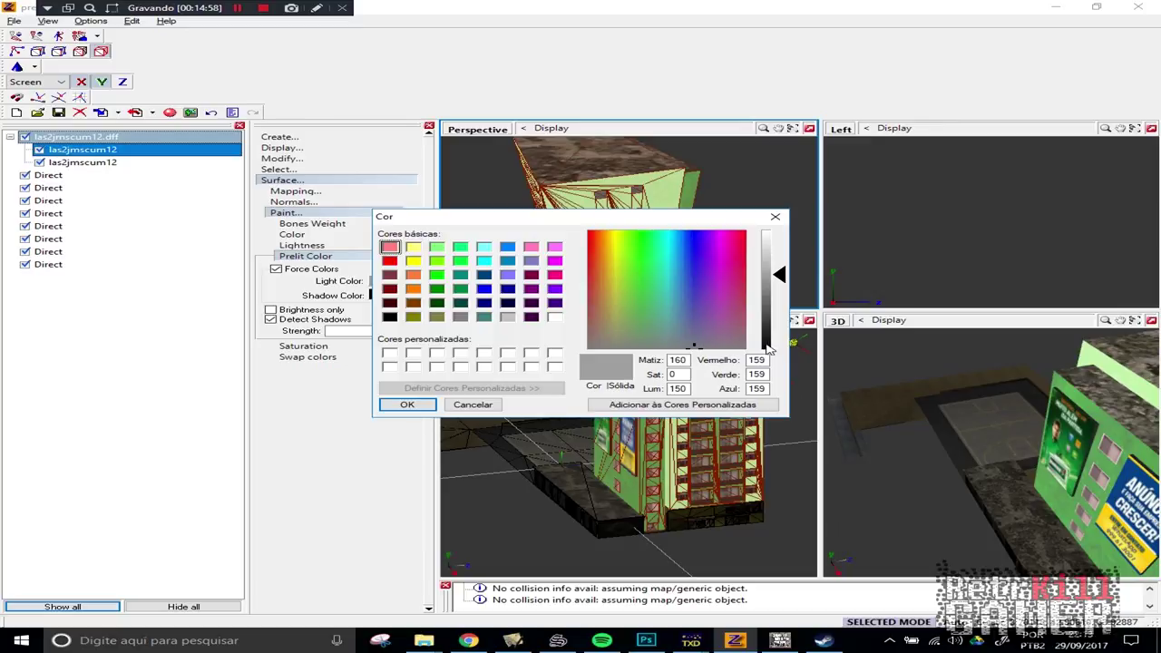
pyautogui.moveTo(782, 274); pyautogui.dragTo(778, 345)
pyautogui.click(407, 404)
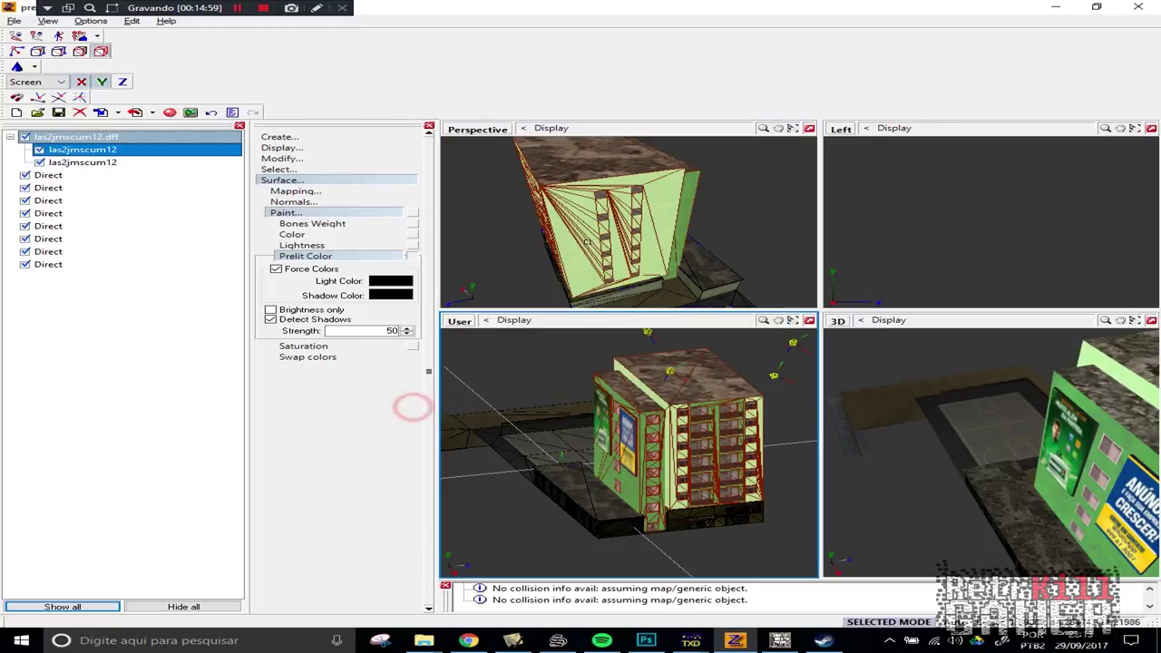
pyautogui.click(632, 181)
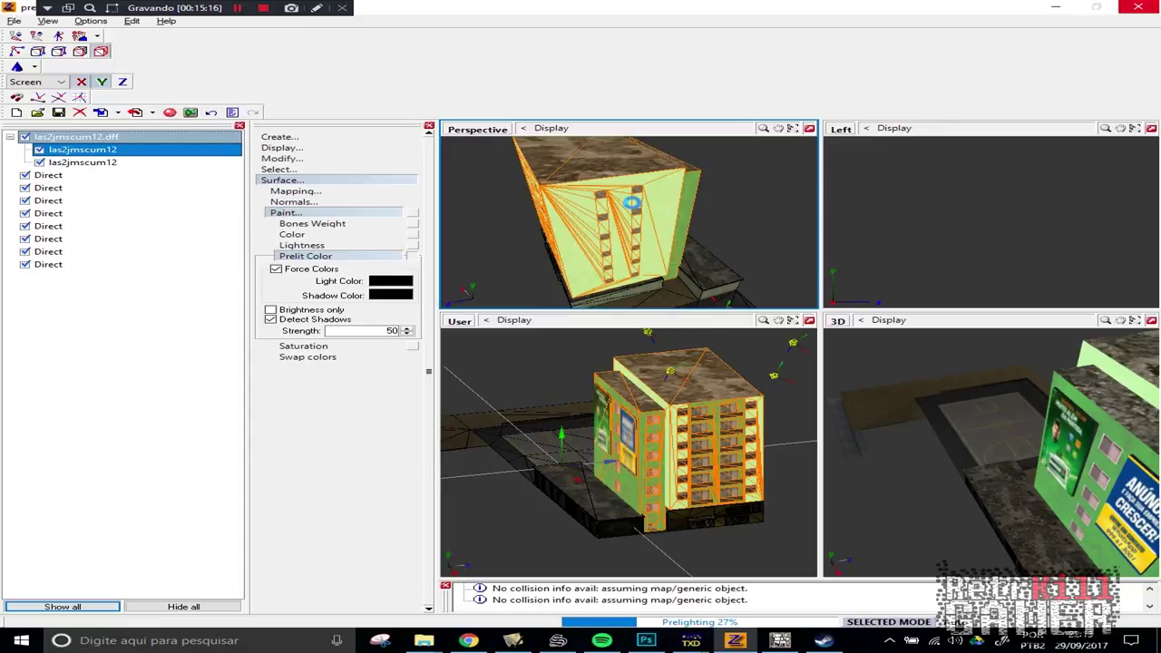
pyautogui.click(732, 566)
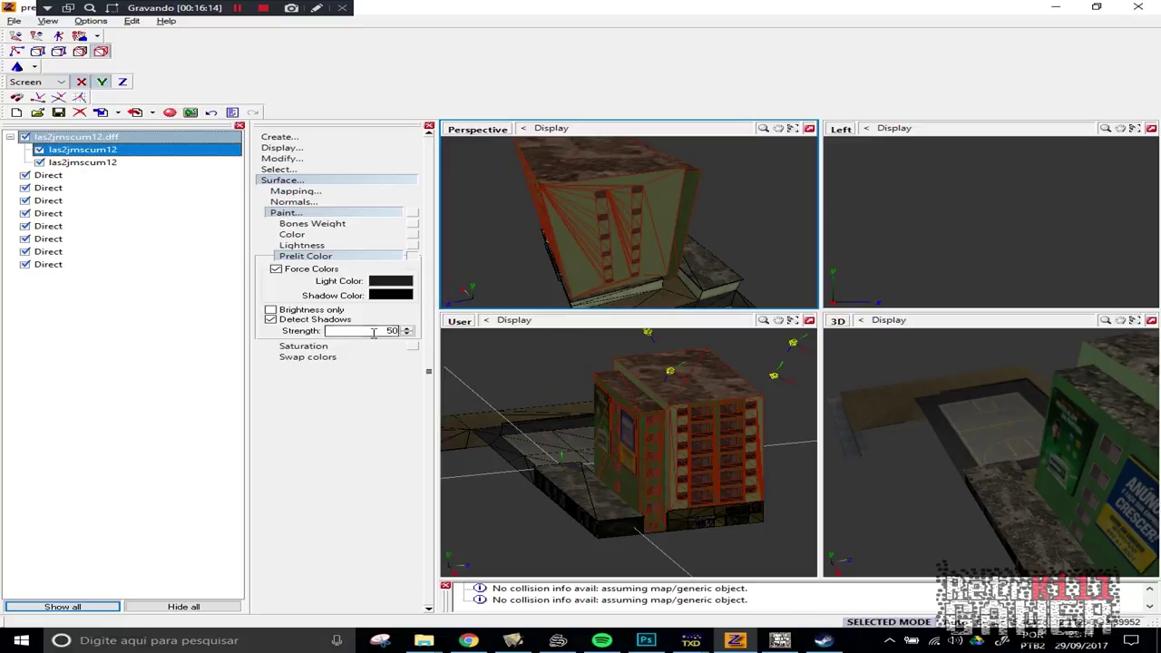
# Swap the day and night vertex colours on both the building and its base
pyautogui.click(305, 357)
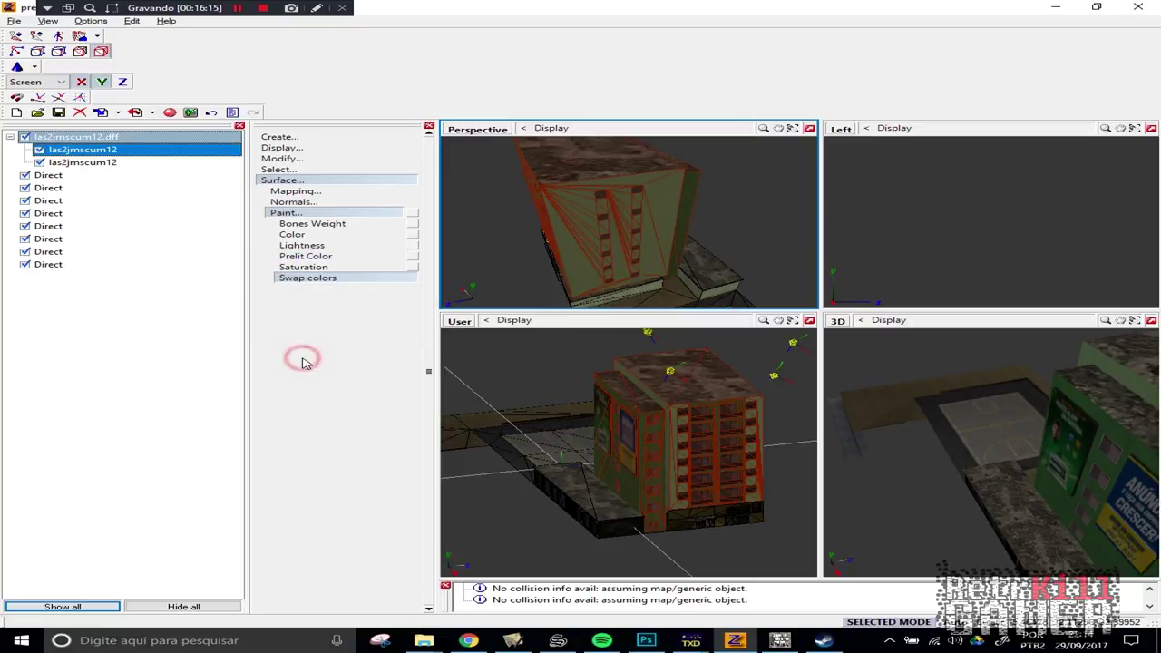
pyautogui.click(408, 280)
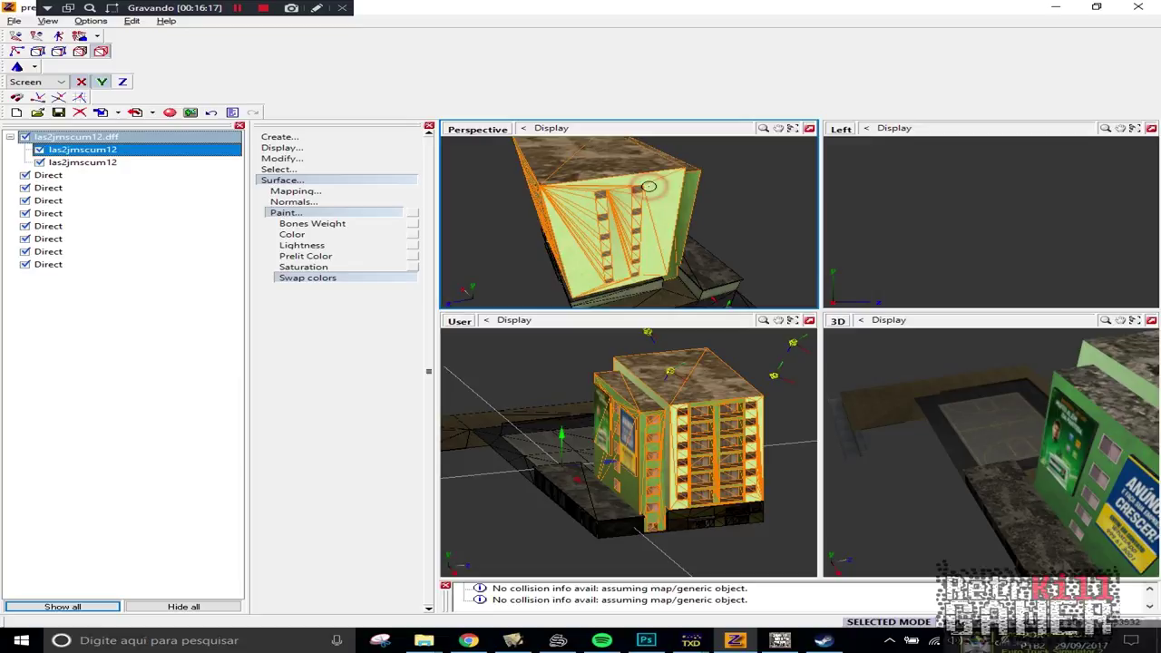
pyautogui.click(698, 410)
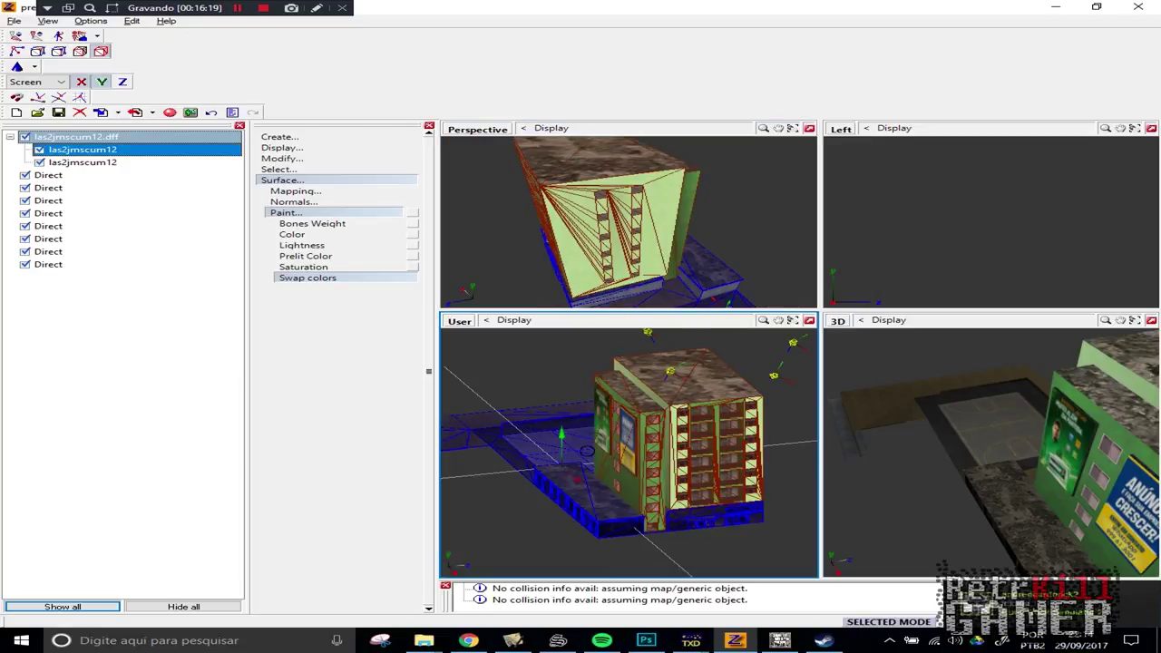
# Delete all the Direct lights from the scene, keeping only the two las2jmscum12 objects
pyautogui.keyDown('ctrl'); pyautogui.click(50, 164); pyautogui.keyUp('ctrl')
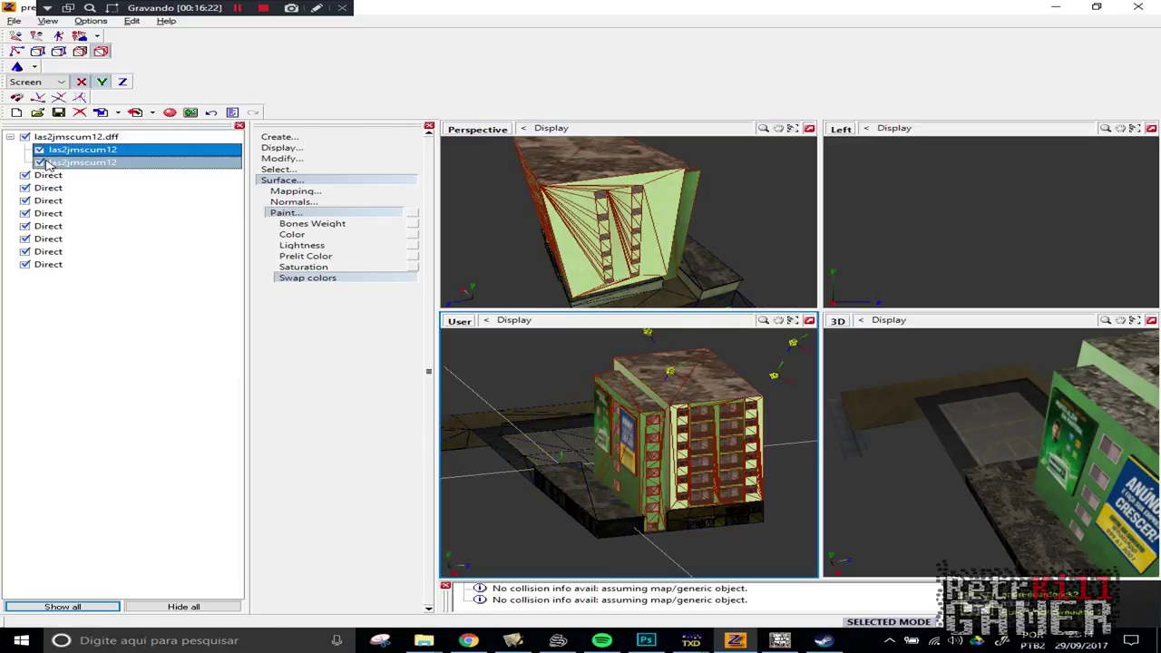
pyautogui.click(48, 174)
pyautogui.rightClick(36, 174)
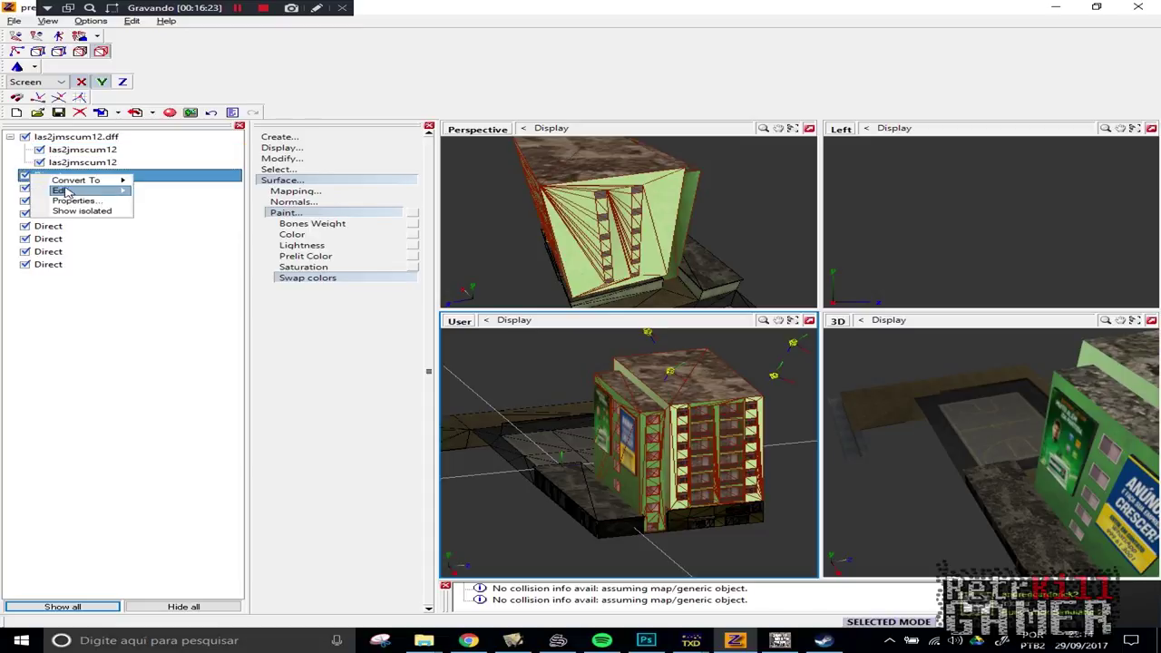
pyautogui.moveTo(62, 191)
pyautogui.click(159, 191)
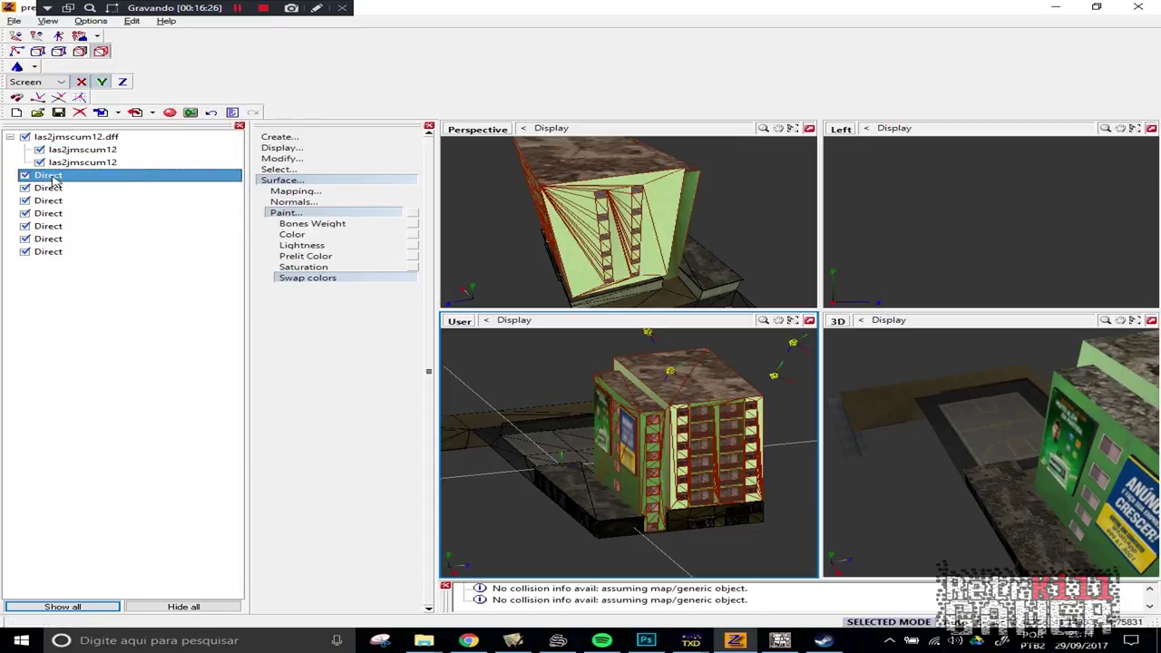
pyautogui.rightClick(64, 176)
pyautogui.moveTo(79, 186)
pyautogui.click(186, 189)
# Attach the base object to the green building and start exporting the current scene
pyautogui.click(300, 180)
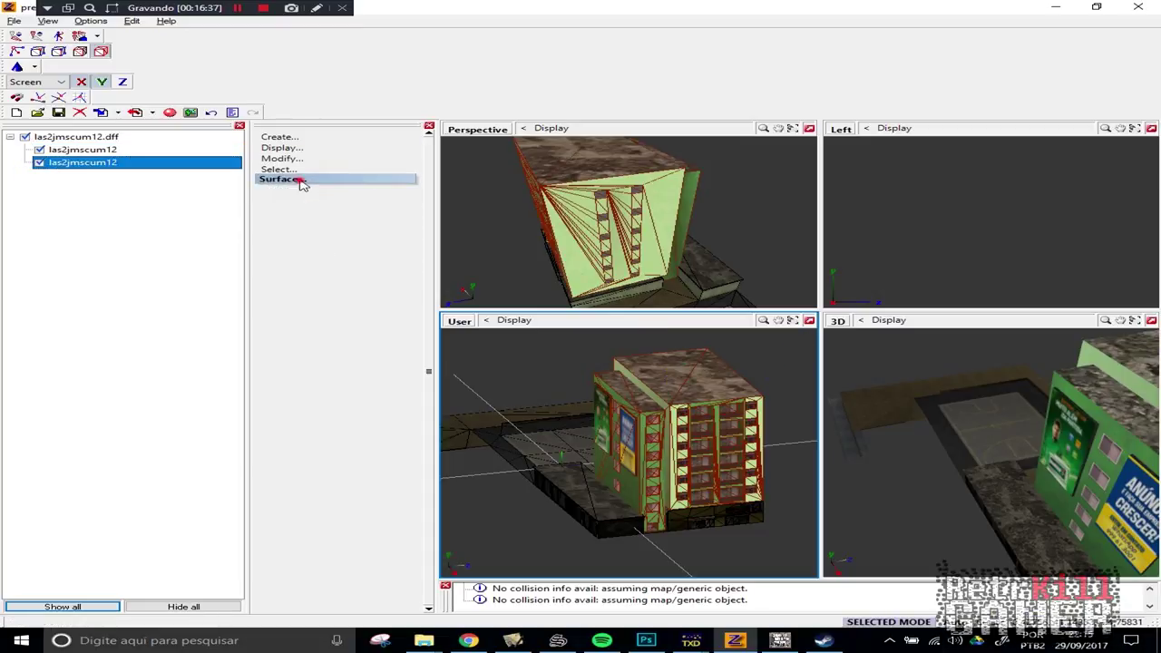
pyautogui.click(282, 158)
pyautogui.click(286, 180)
pyautogui.click(701, 264)
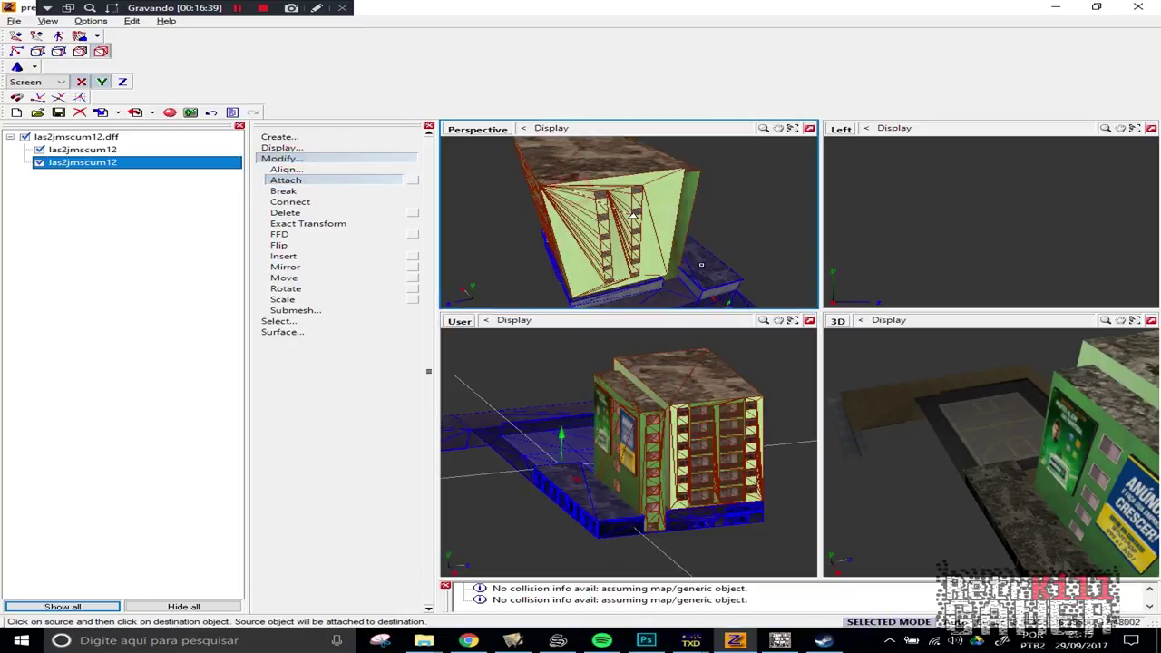
pyautogui.click(633, 215)
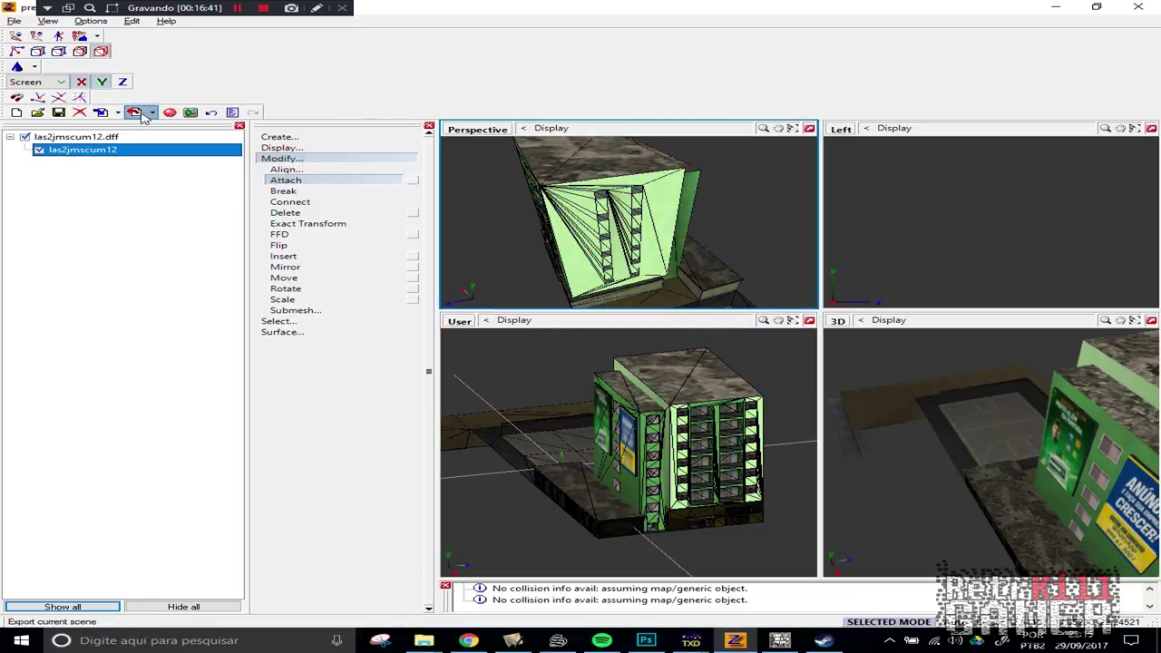
pyautogui.click(134, 113)
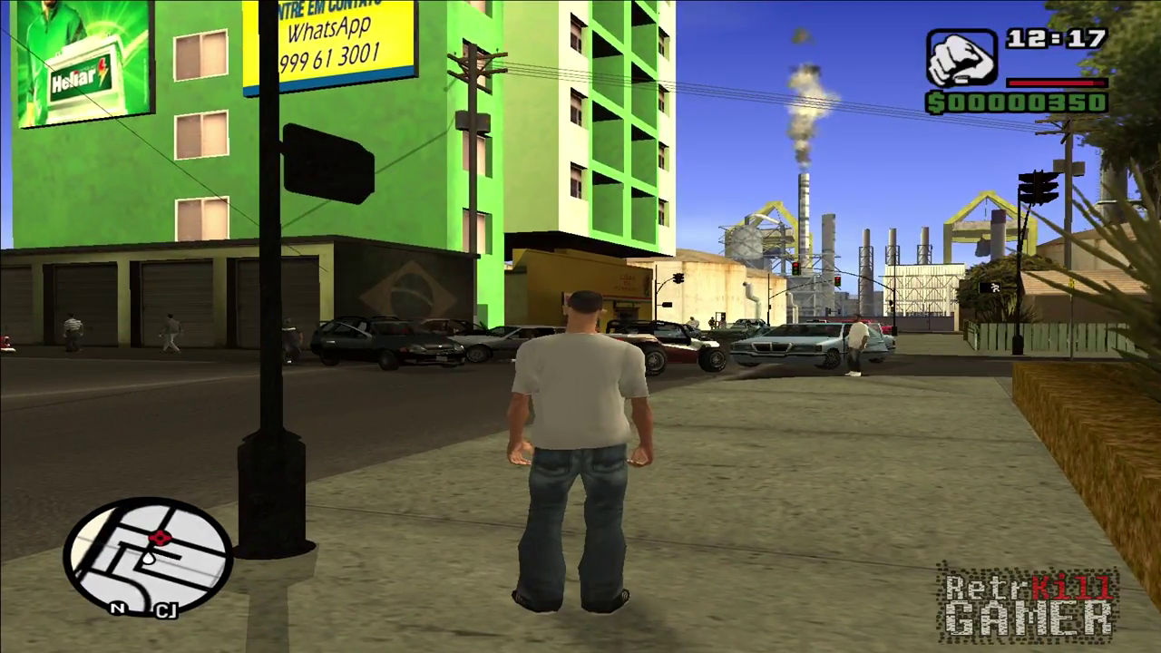
# Pause GTA San Andreas and open the Mod Configuration options
pyautogui.press('Escape')
pyautogui.click(558, 433)
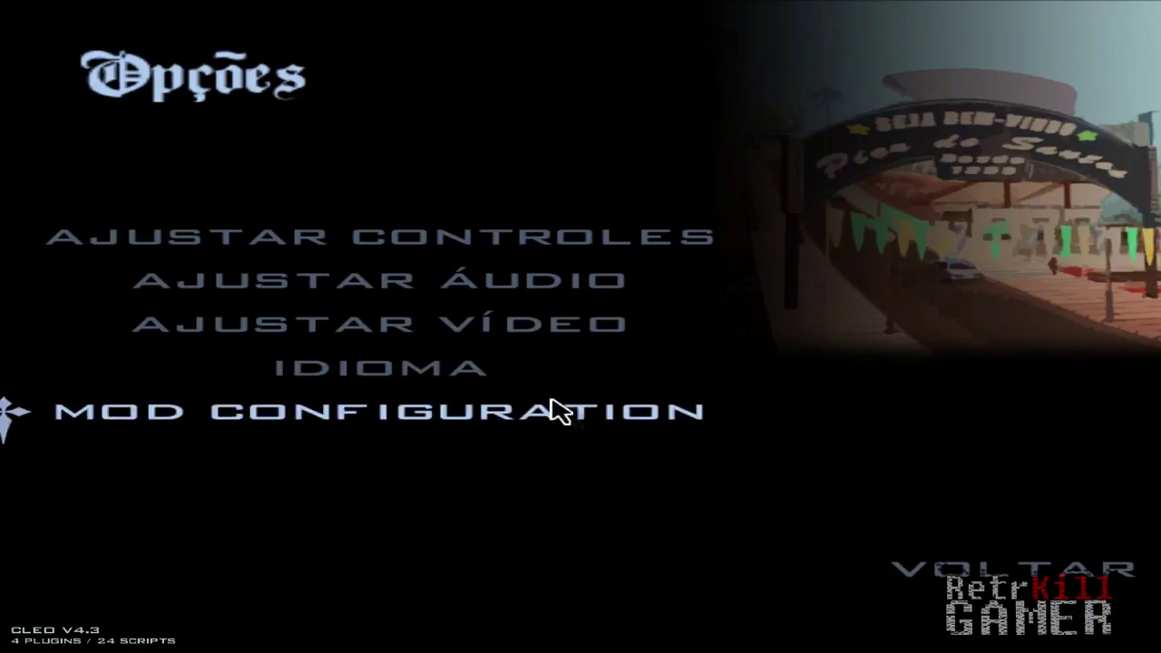
pyautogui.click(497, 411)
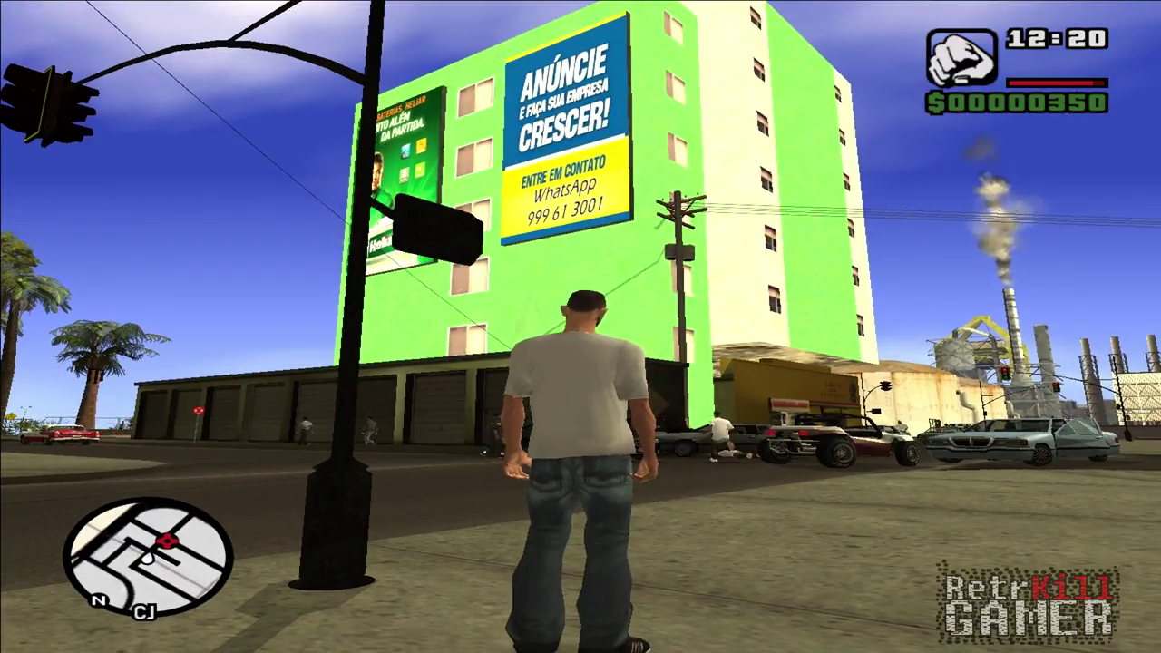
# Set the in-game clock to 00:00 while facing the green building
pyautogui.press('0')
pyautogui.press('0')
pyautogui.press('0')
pyautogui.press('0')
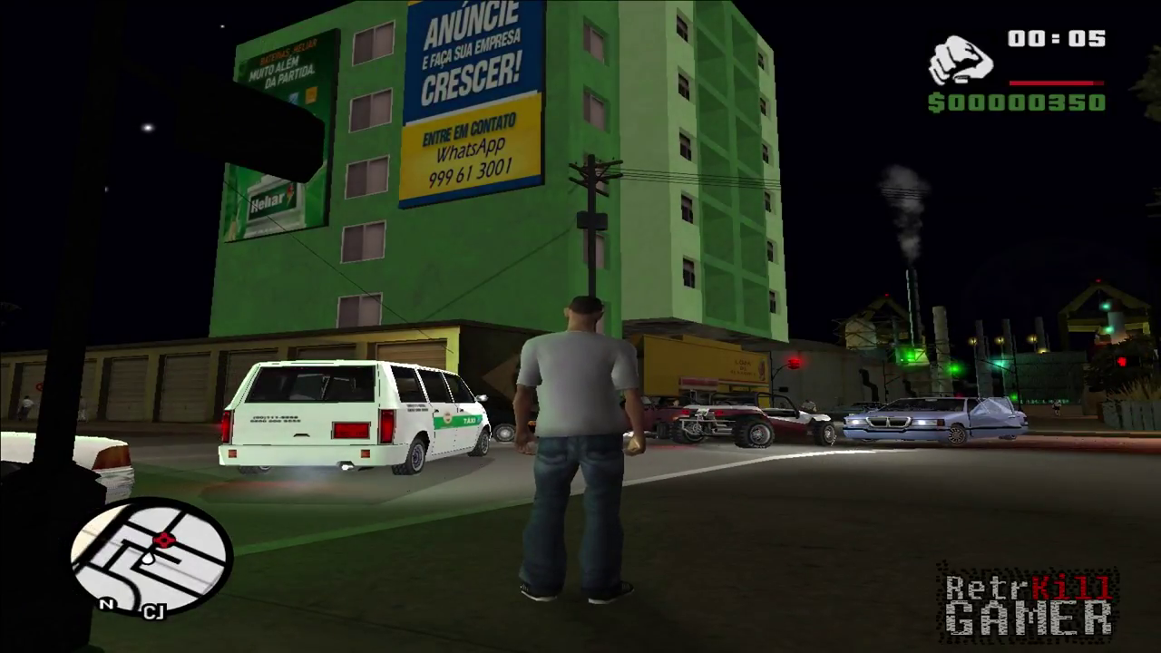
# Run around the intersection and examine the green building's night shading from several angles
pyautogui.press('w')
pyautogui.press('space')
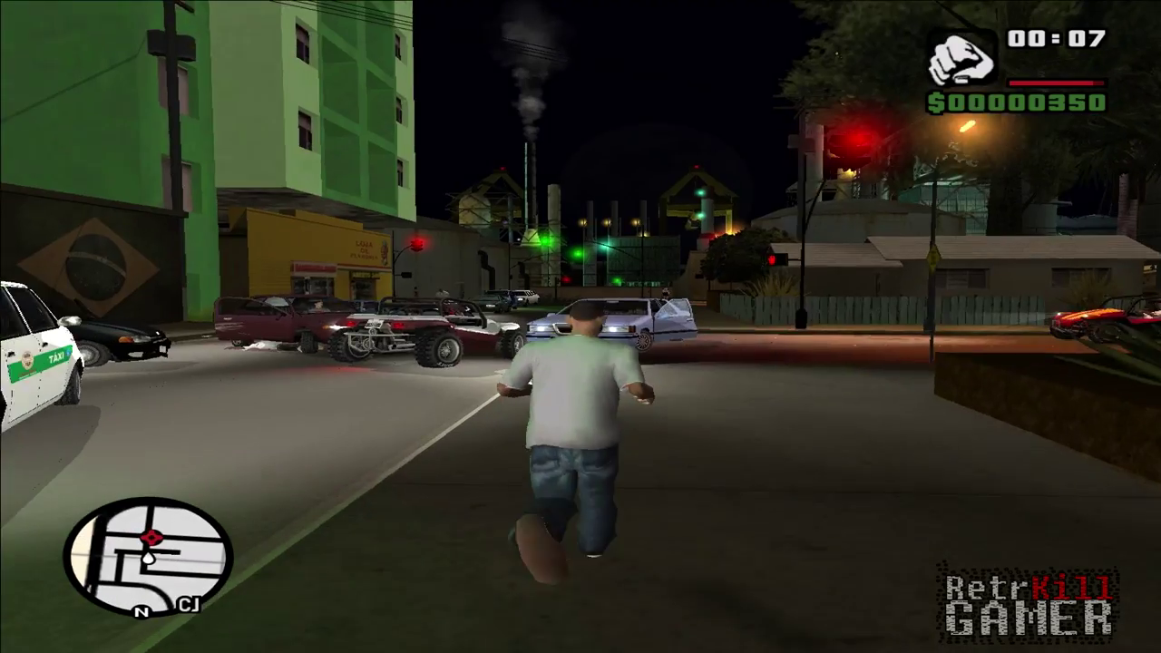
pyautogui.press('d')
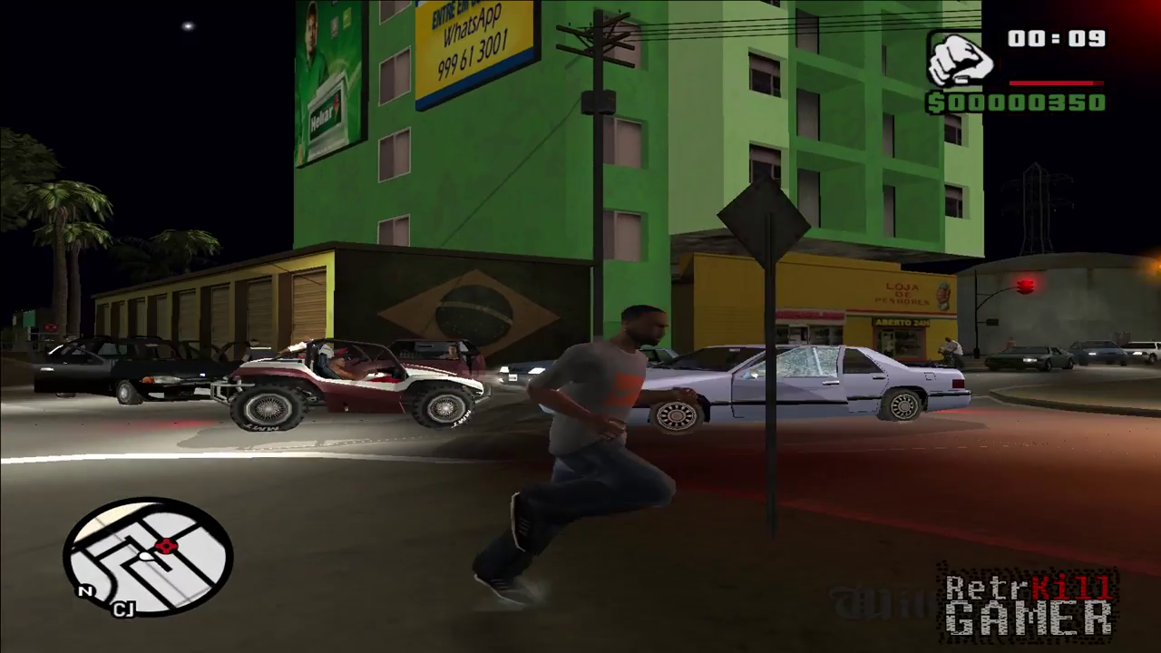
pyautogui.press('s')
pyautogui.press('d')
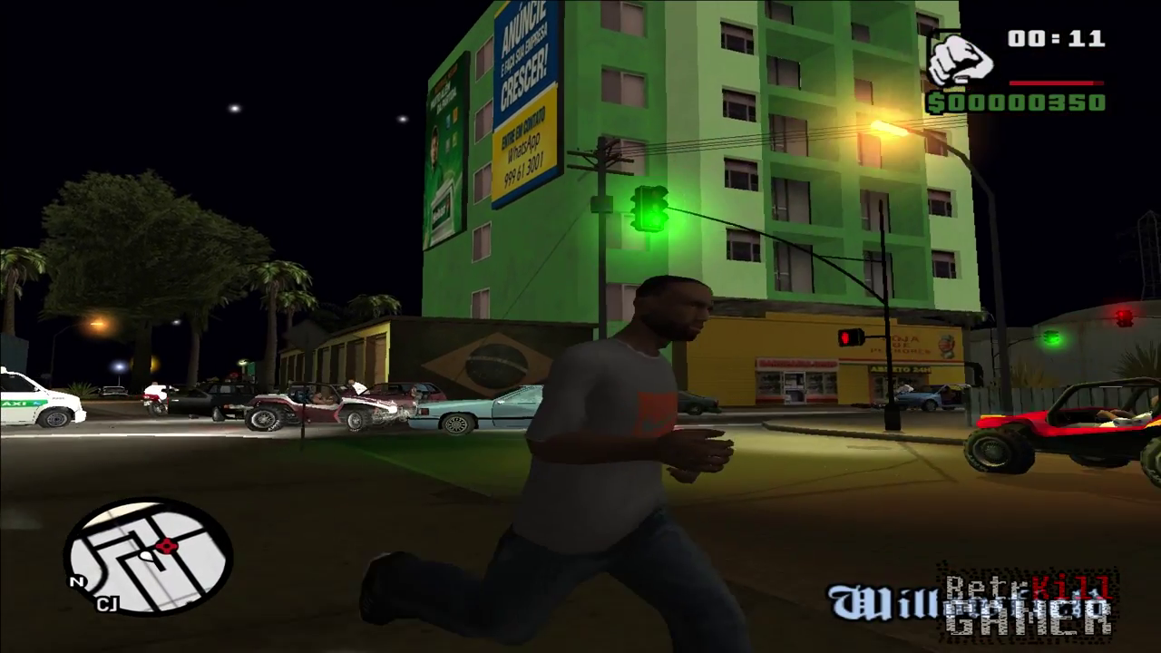
pyautogui.press('a')
pyautogui.press('s')
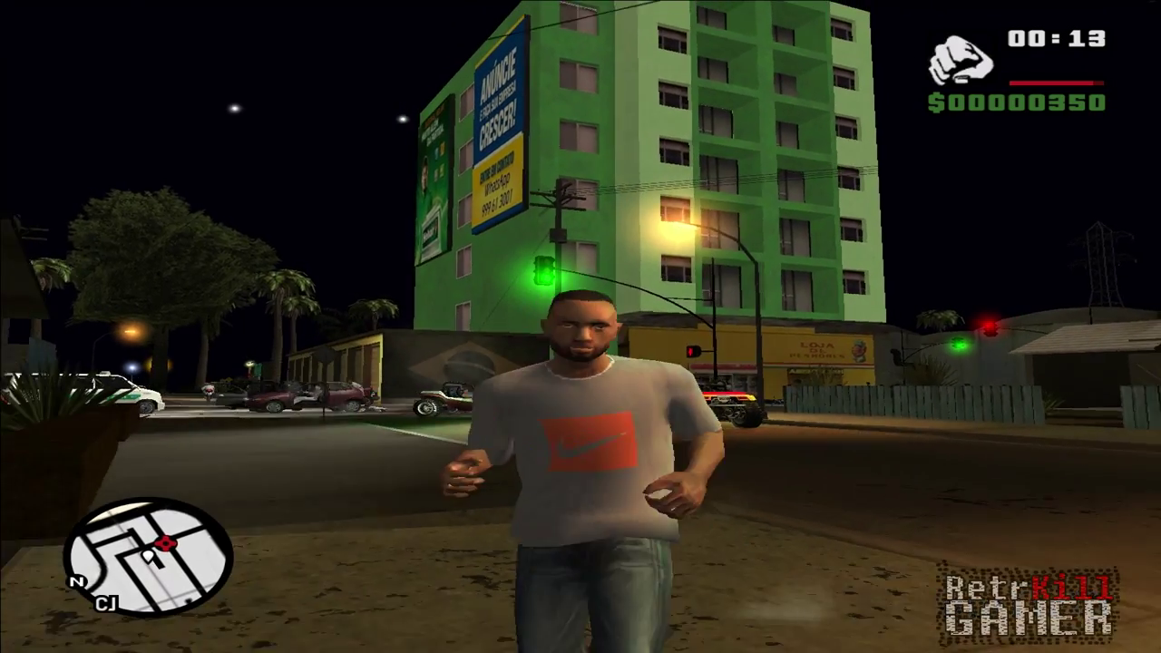
pyautogui.press('d')
pyautogui.press('w')
pyautogui.press('a')
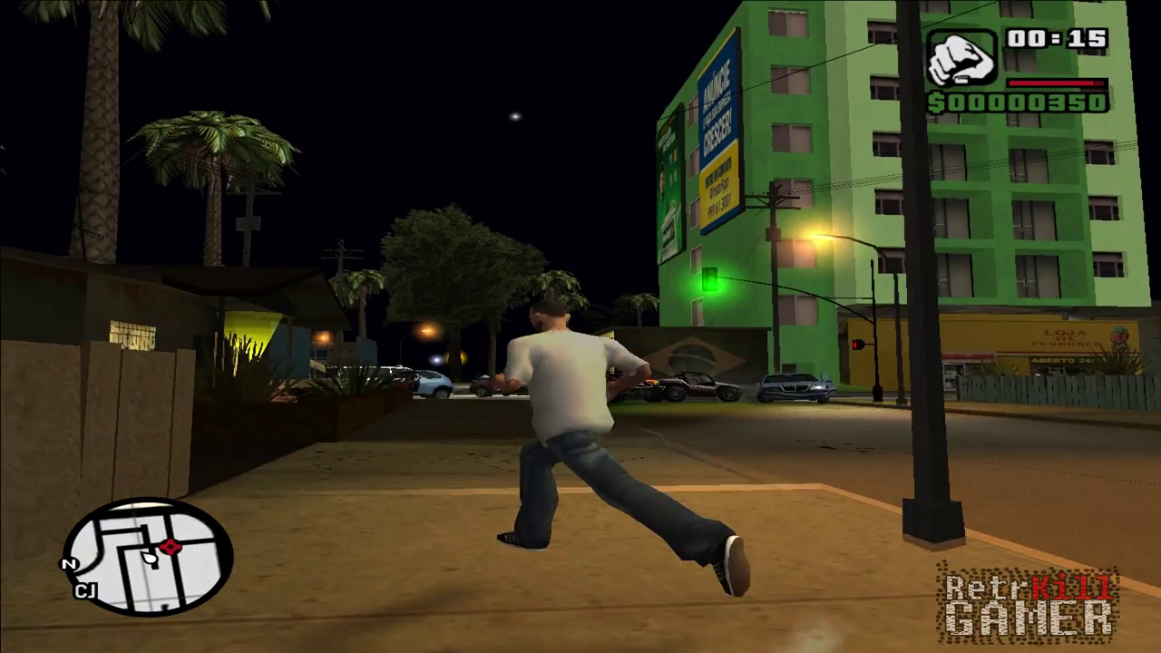
pyautogui.press('w')
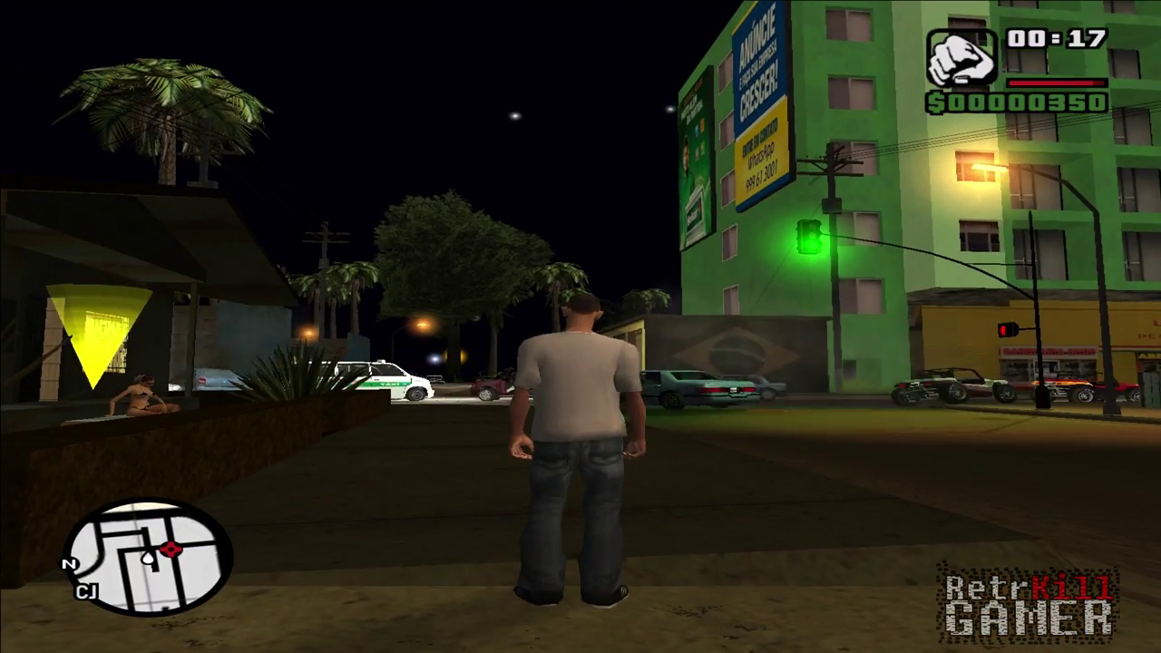